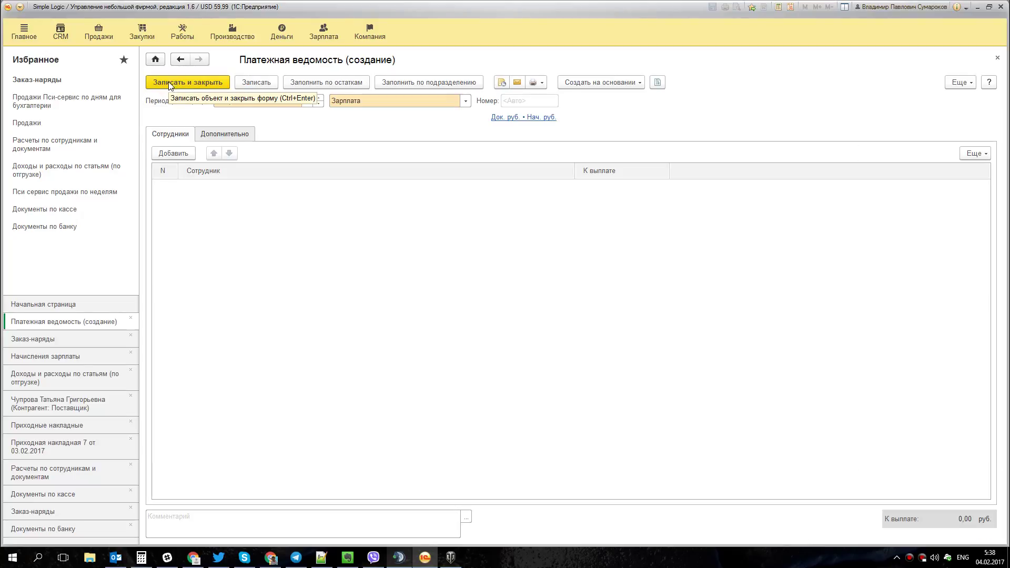
Add a row to the February 2017 payroll statement and choose the employee by searching for part of the surname.
{"action": "left_click", "coordinate": [173, 156]}
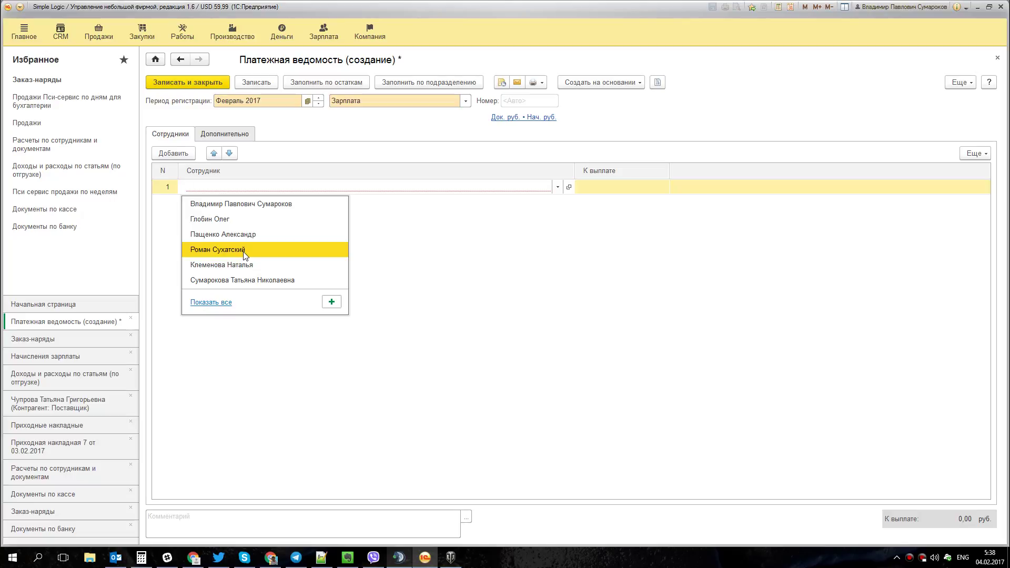
{"action": "type", "text": ".у"}
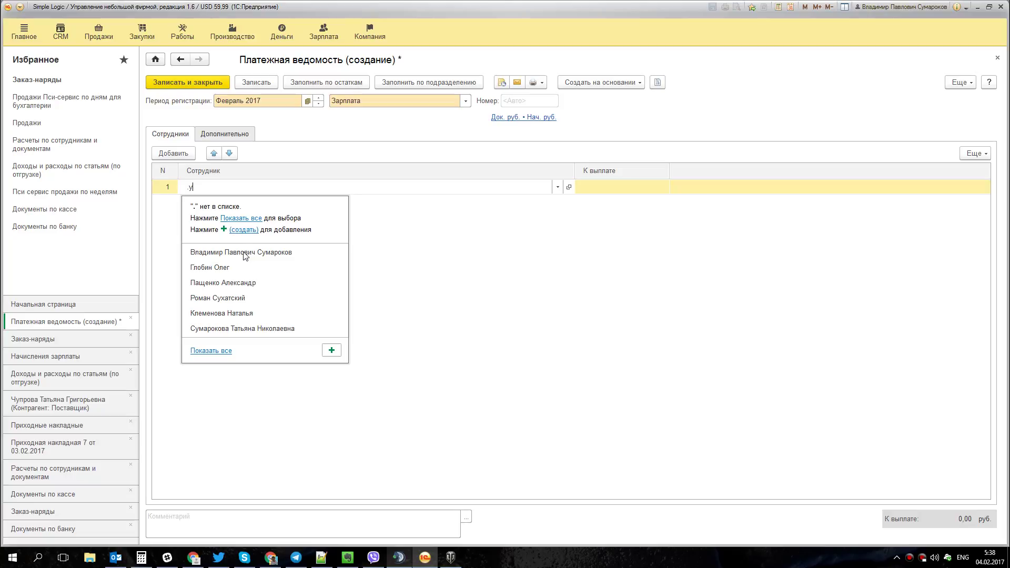
{"action": "key", "text": "alt+shift"}
{"action": "key", "text": "BackSpace"}
{"action": "key", "text": "BackSpace"}
{"action": "type", "text": "юн"}
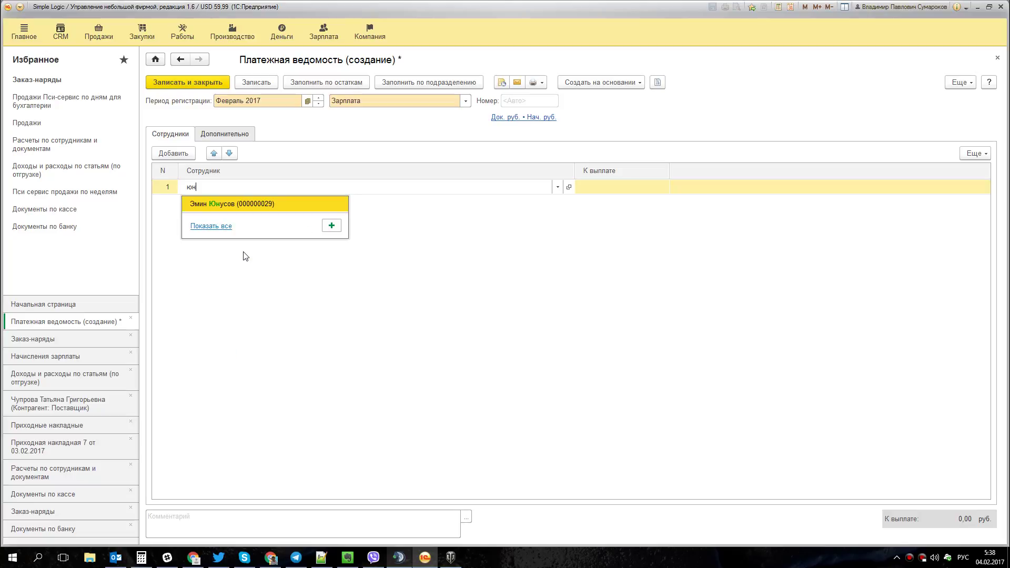
{"action": "left_click", "coordinate": [261, 206]}
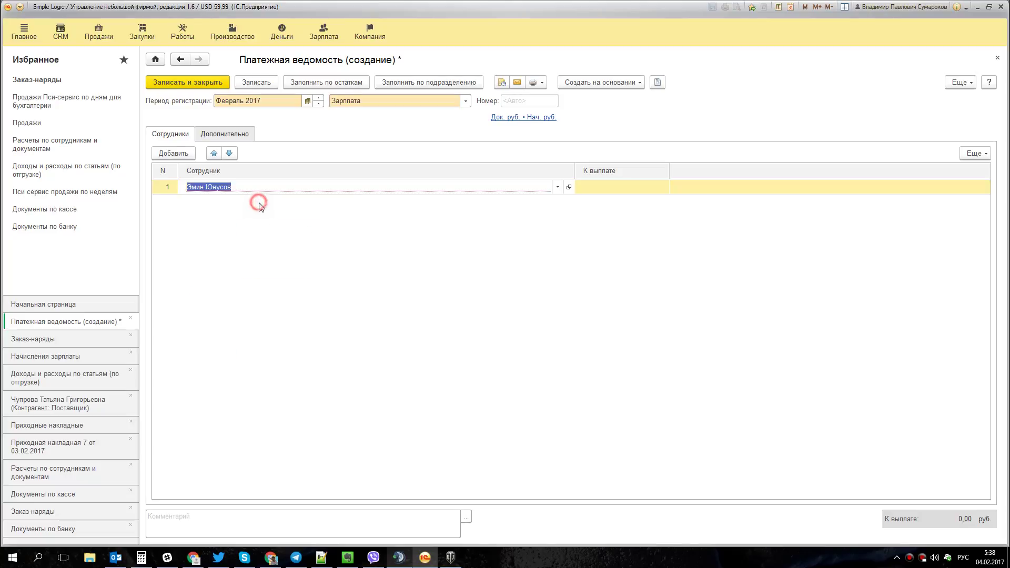
{"action": "left_click", "coordinate": [622, 189]}
{"action": "left_click", "coordinate": [735, 185]}
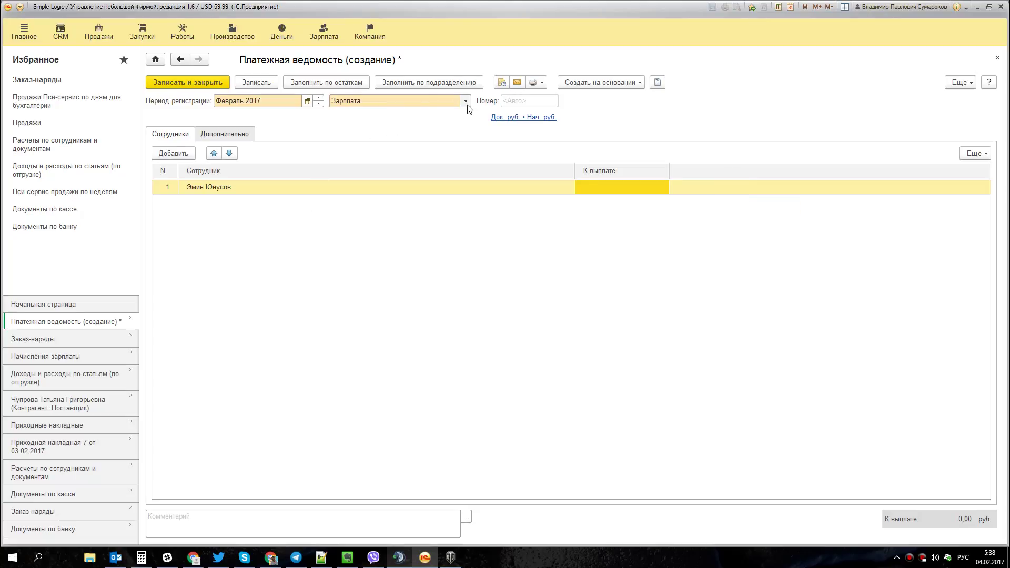
Check the statement's currency settings without changing them and enter the comment "$$ ведомость".
{"action": "left_click", "coordinate": [545, 119]}
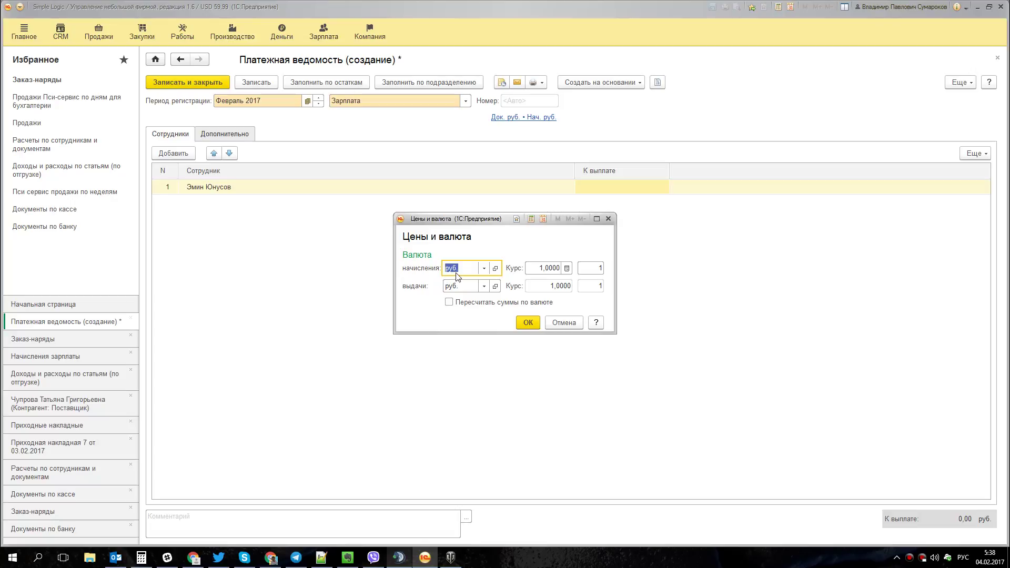
{"action": "left_click", "coordinate": [609, 219]}
{"action": "left_click", "coordinate": [222, 525]}
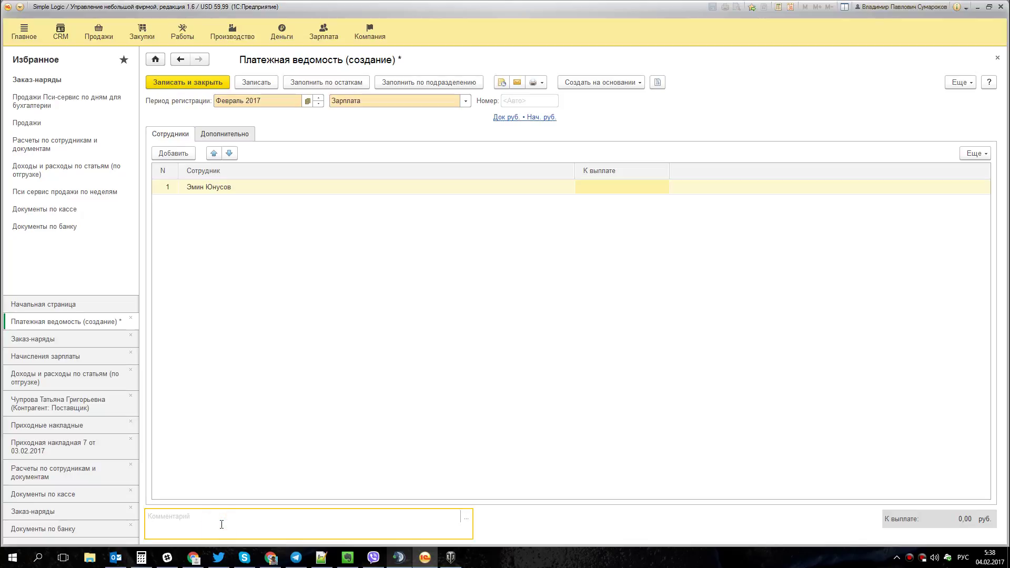
{"action": "type", "text": ":"}
{"action": "key", "text": "BackSpace"}
{"action": "key", "text": "alt+shift"}
{"action": "type", "text": "%%"}
{"action": "key", "text": "BackSpace"}
{"action": "key", "text": "BackSpace"}
{"action": "type", "text": "$$ dtljvjcnm"}
{"action": "key", "text": "Pause"}
Open the "Расчеты по сотрудникам и документам" report, expand its USD and ruble groups, and regenerate it.
{"action": "left_click", "coordinate": [57, 147]}
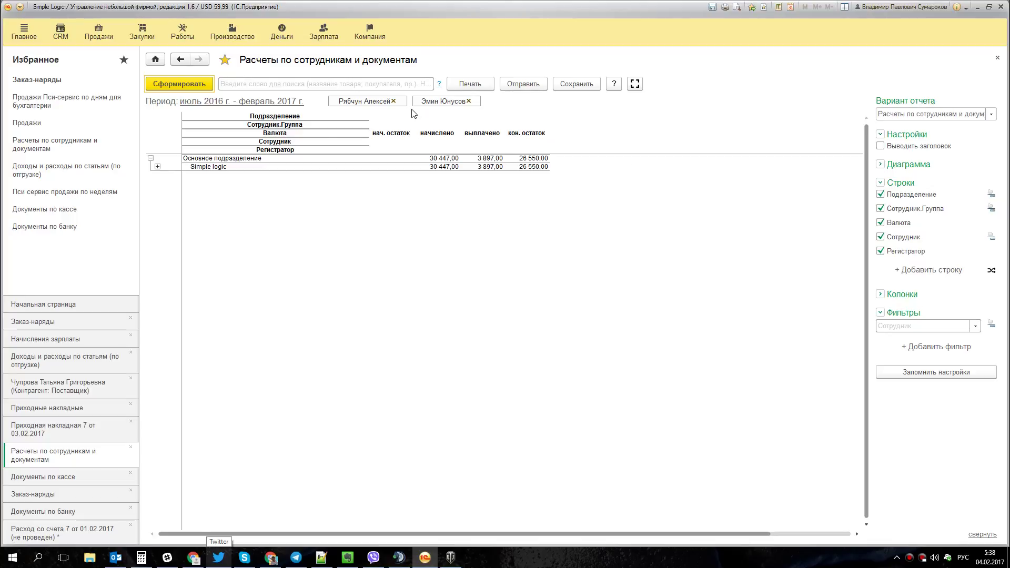
{"action": "left_click", "coordinate": [156, 167]}
{"action": "left_click", "coordinate": [165, 175]}
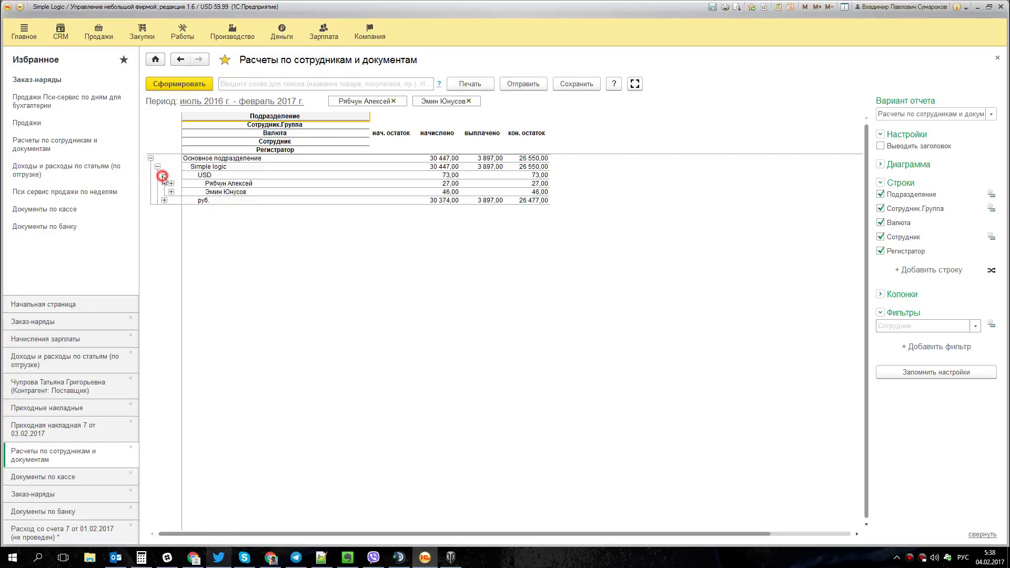
{"action": "left_click", "coordinate": [165, 200]}
{"action": "left_click", "coordinate": [203, 85]}
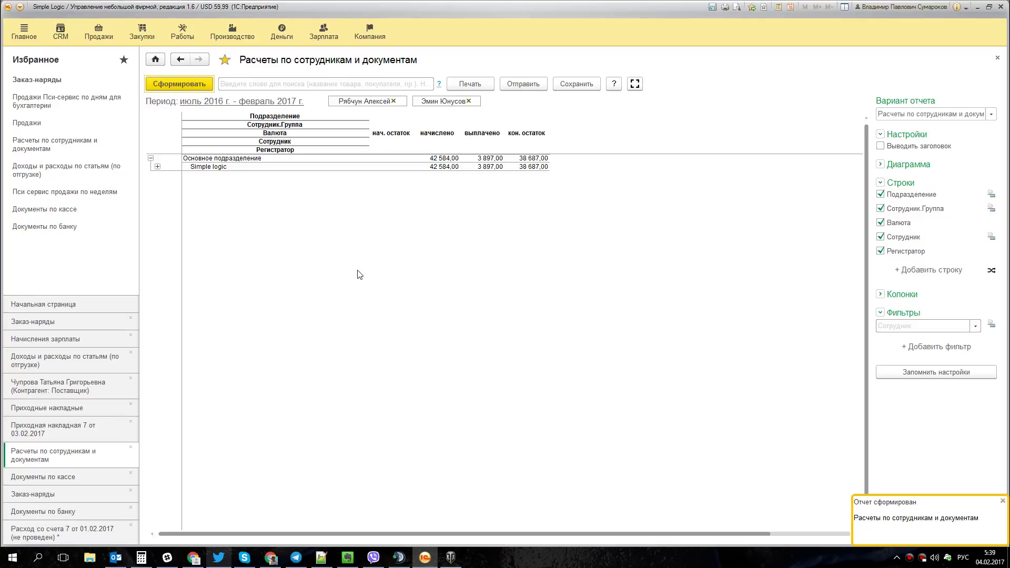
Close the "Документы по кассе" and second "Заказ-наряды" windows, and cancel closing the unposted account expense 7.
{"action": "left_click", "coordinate": [131, 474]}
{"action": "left_click", "coordinate": [131, 473]}
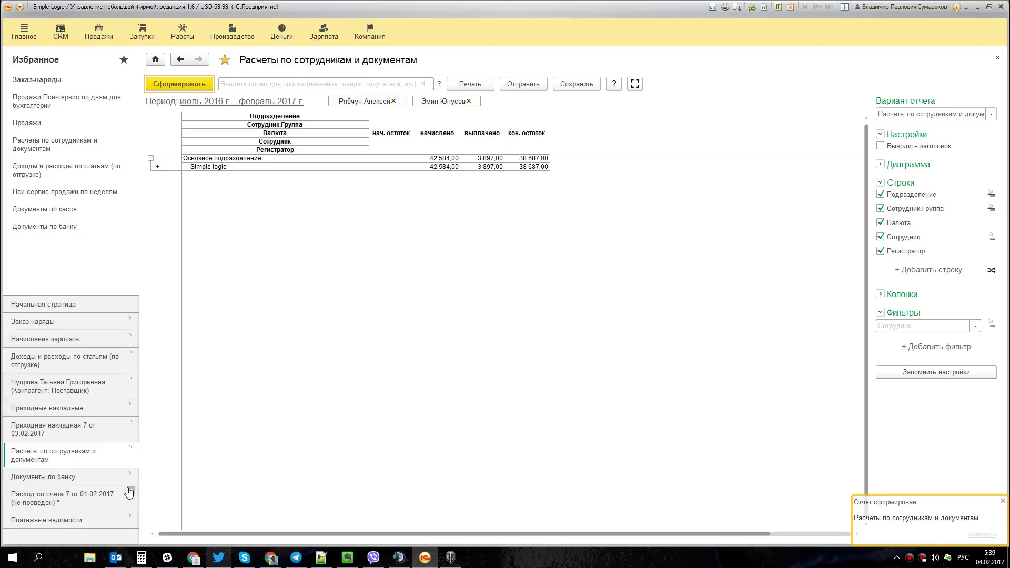
{"action": "left_click", "coordinate": [130, 495]}
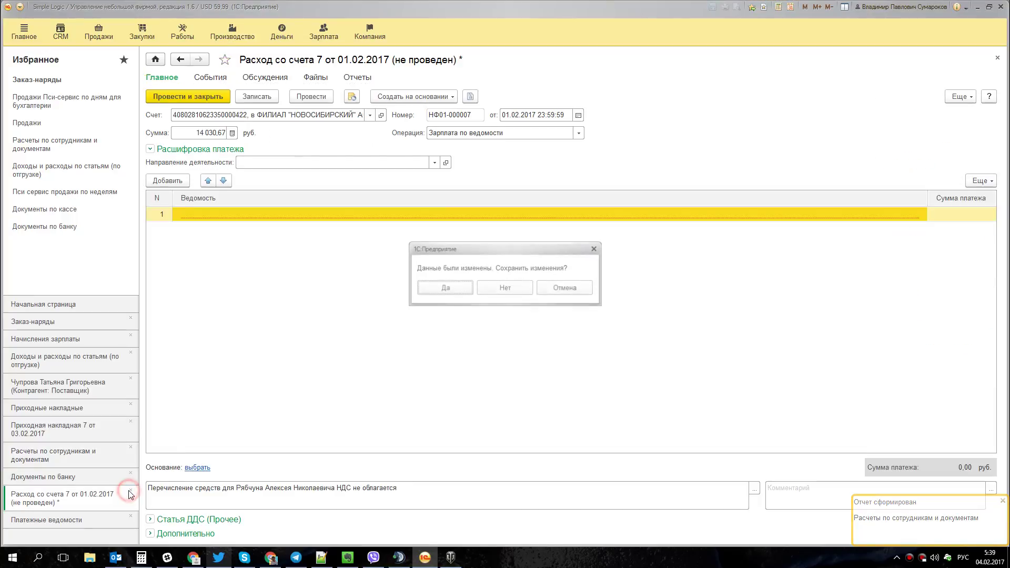
{"action": "left_click", "coordinate": [565, 290]}
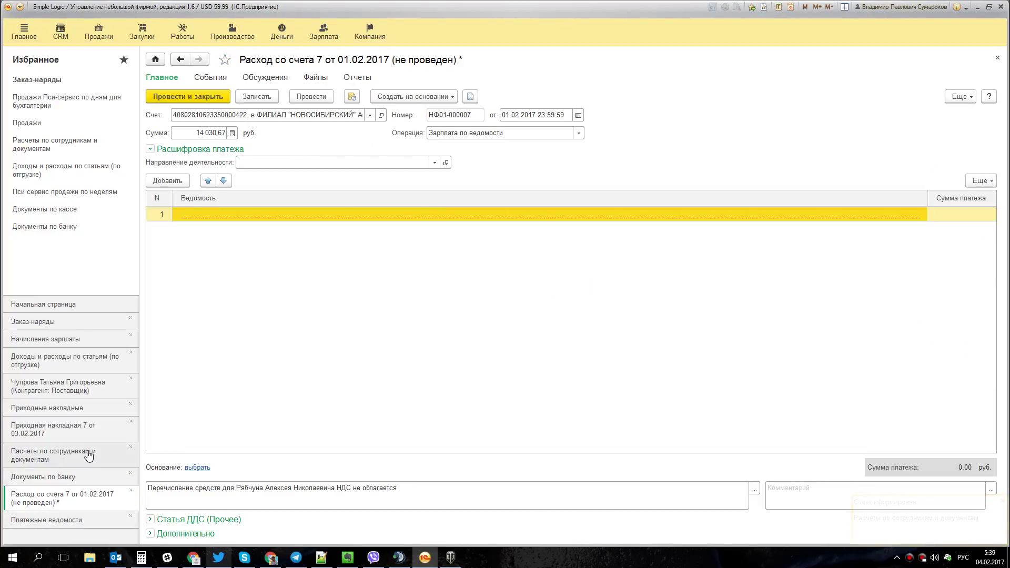
Close the "Приходные накладные" list and the supplier's contractor card.
{"action": "left_click", "coordinate": [128, 427]}
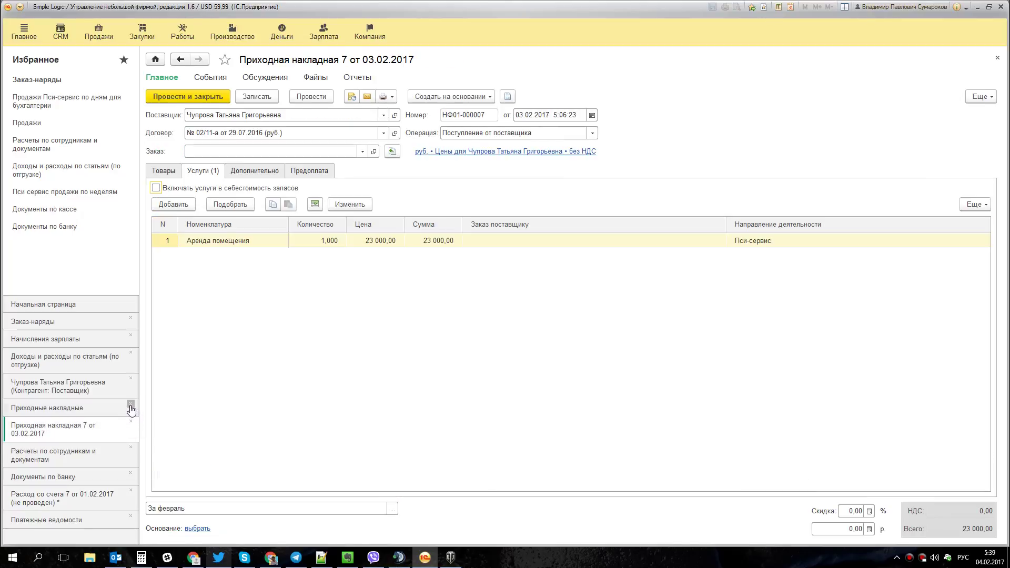
{"action": "left_click", "coordinate": [130, 406]}
{"action": "left_click", "coordinate": [84, 388]}
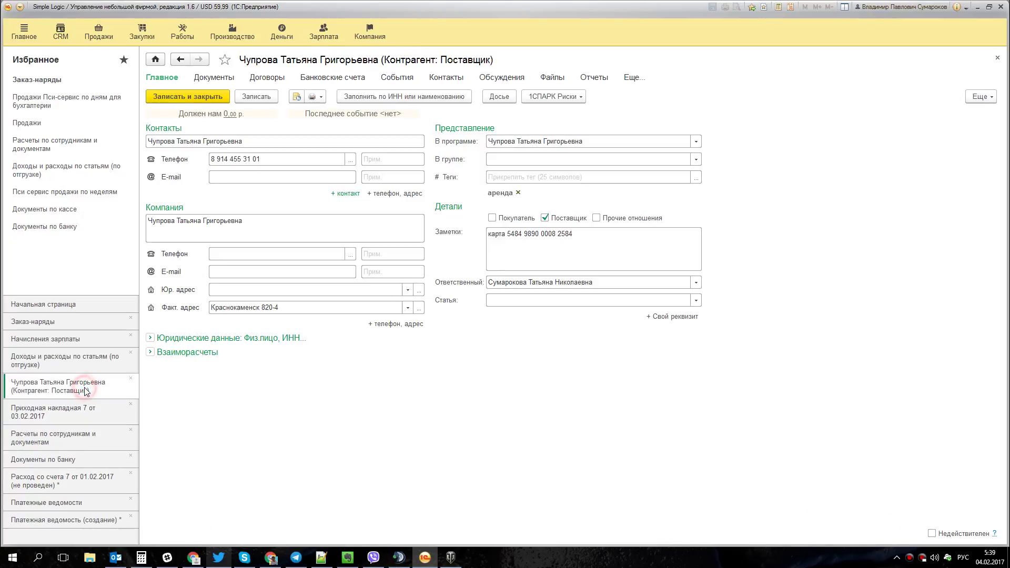
{"action": "left_click", "coordinate": [130, 379]}
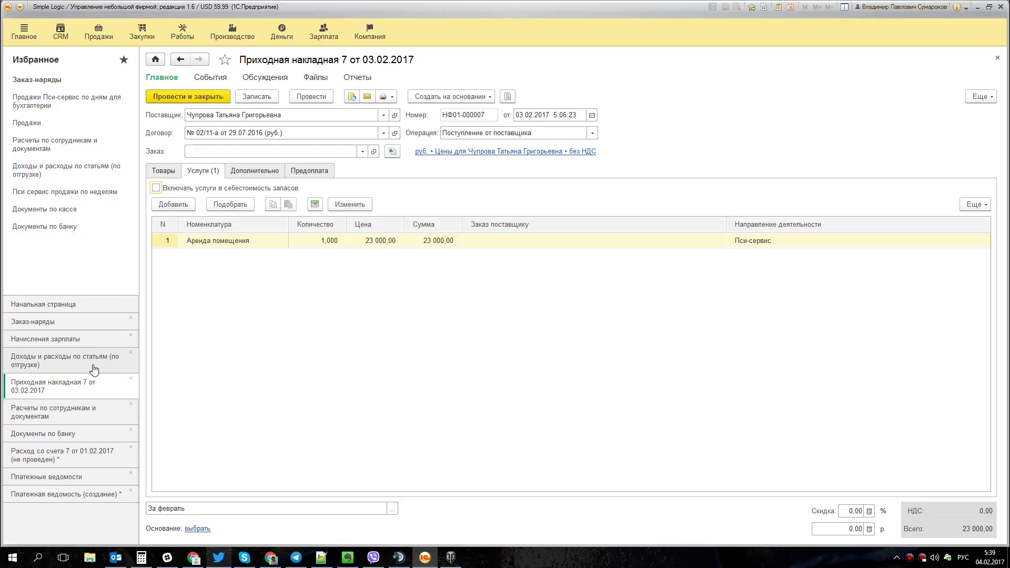
Expand the USD and ruble groups in the employee settlements report and examine the statement employee's closing USD balance.
{"action": "left_click", "coordinate": [80, 498]}
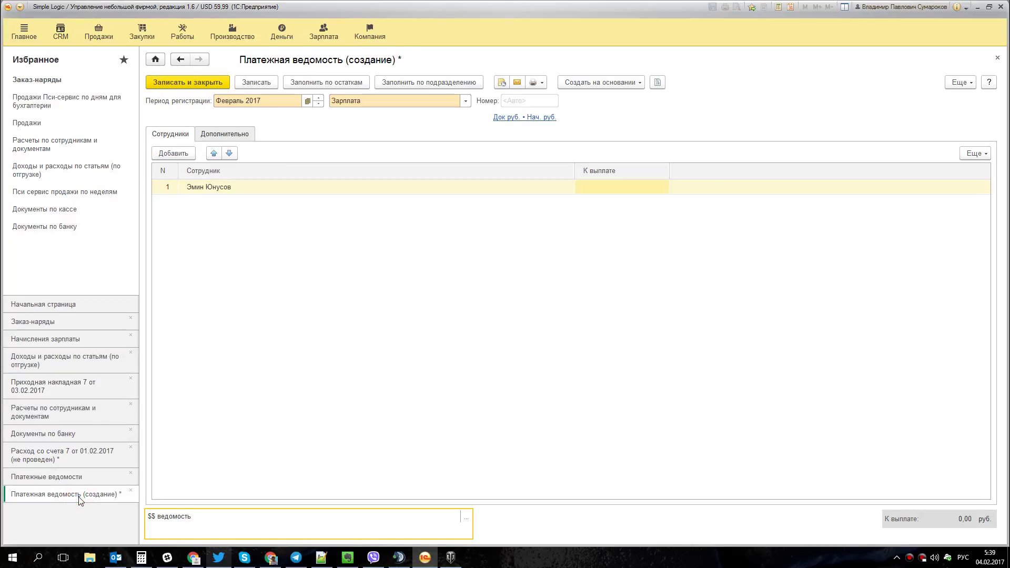
{"action": "left_click", "coordinate": [68, 477]}
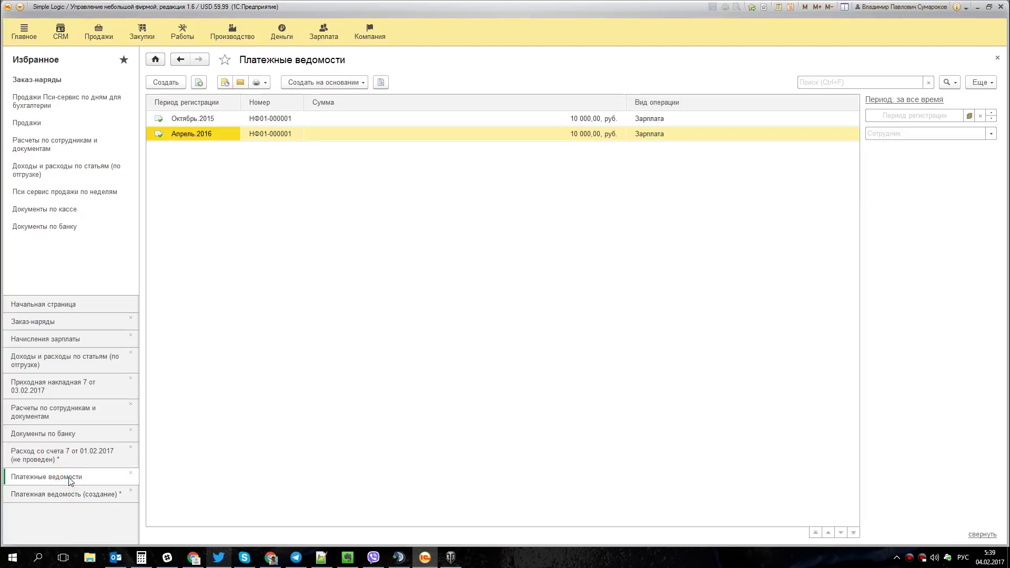
{"action": "left_click", "coordinate": [67, 463]}
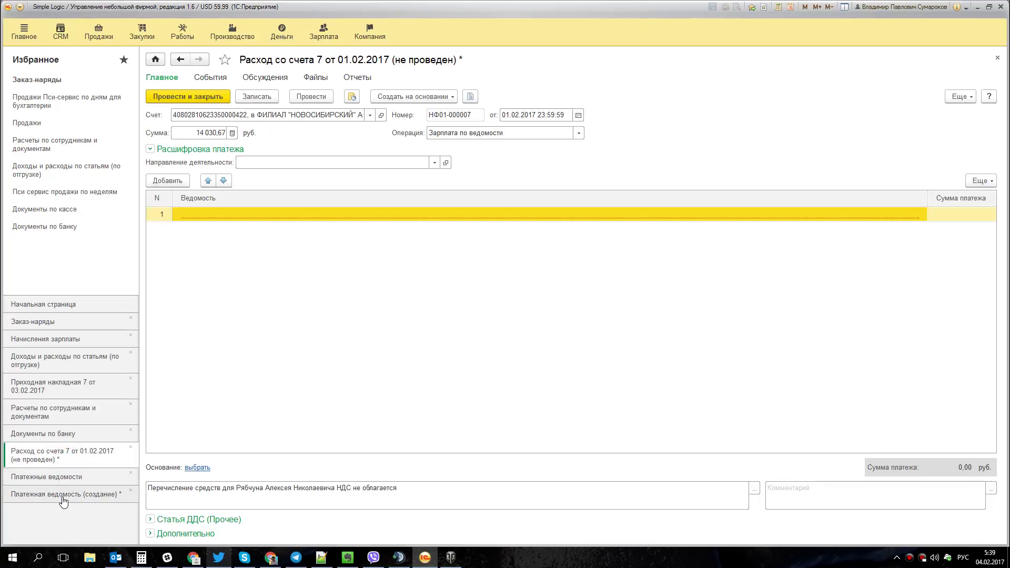
{"action": "left_click", "coordinate": [65, 415]}
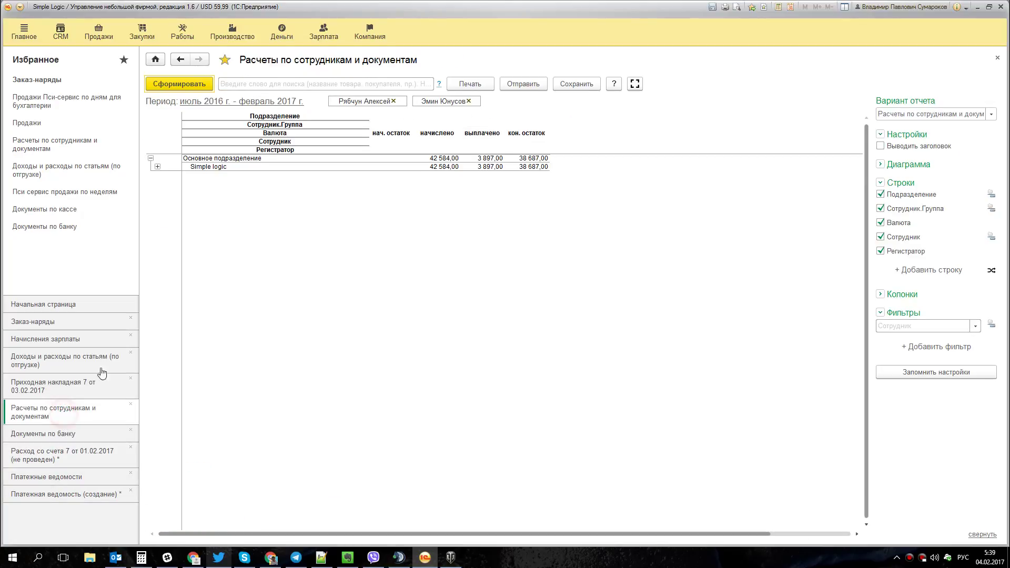
{"action": "left_click", "coordinate": [157, 167]}
{"action": "left_click", "coordinate": [164, 174]}
{"action": "left_click", "coordinate": [164, 200]}
{"action": "left_click", "coordinate": [233, 191]}
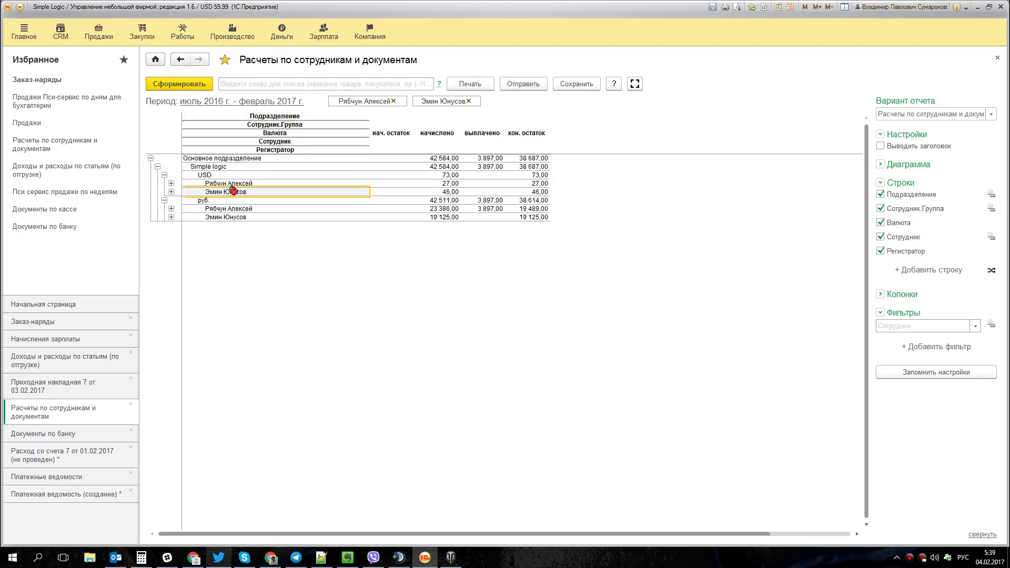
{"action": "left_click", "coordinate": [514, 191]}
Set the accrual currency of the new payroll statement to USD and leave the payout currency in rubles.
{"action": "left_click", "coordinate": [44, 493]}
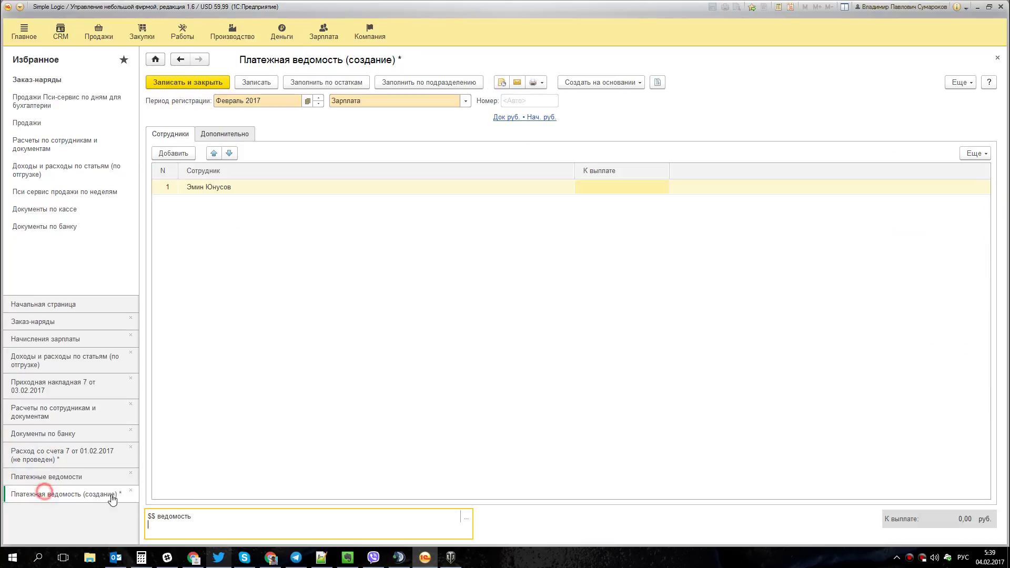
{"action": "left_click", "coordinate": [524, 117]}
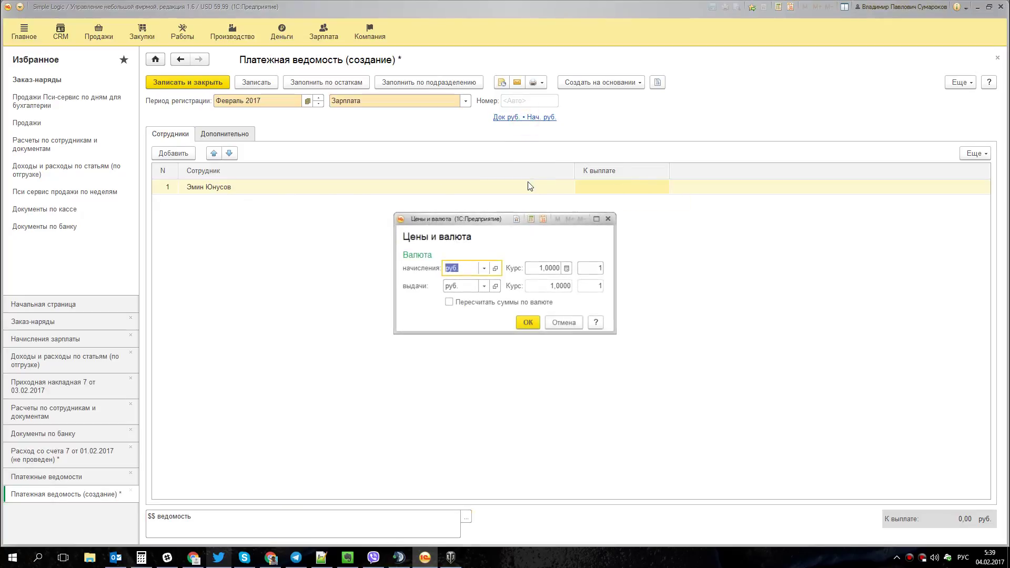
{"action": "left_click", "coordinate": [485, 268]}
{"action": "left_click", "coordinate": [465, 286]}
{"action": "left_click", "coordinate": [527, 323]}
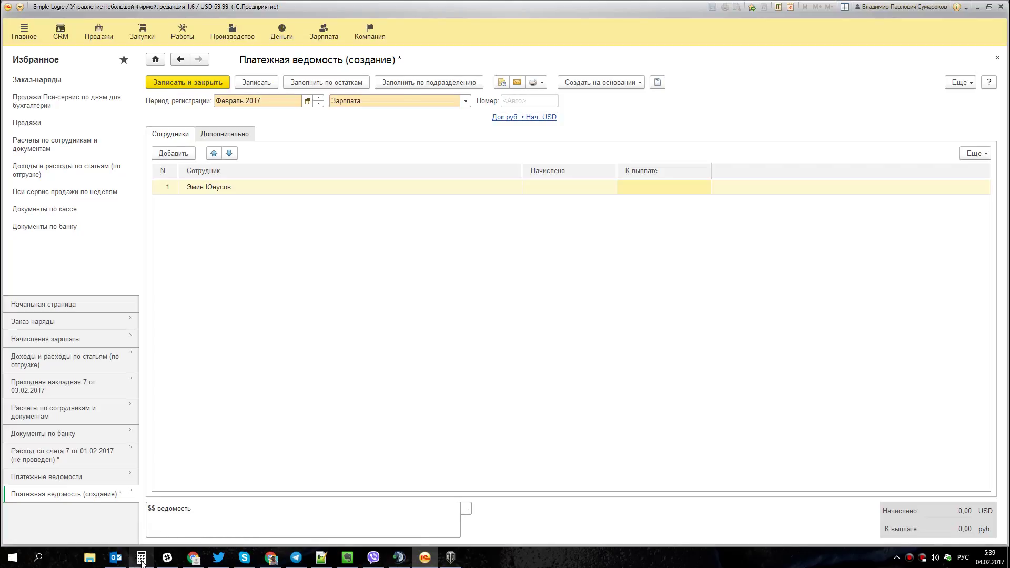
Switch to Slack and look through the direct messages with the two employees covered by the settlements report.
{"action": "left_click", "coordinate": [168, 561]}
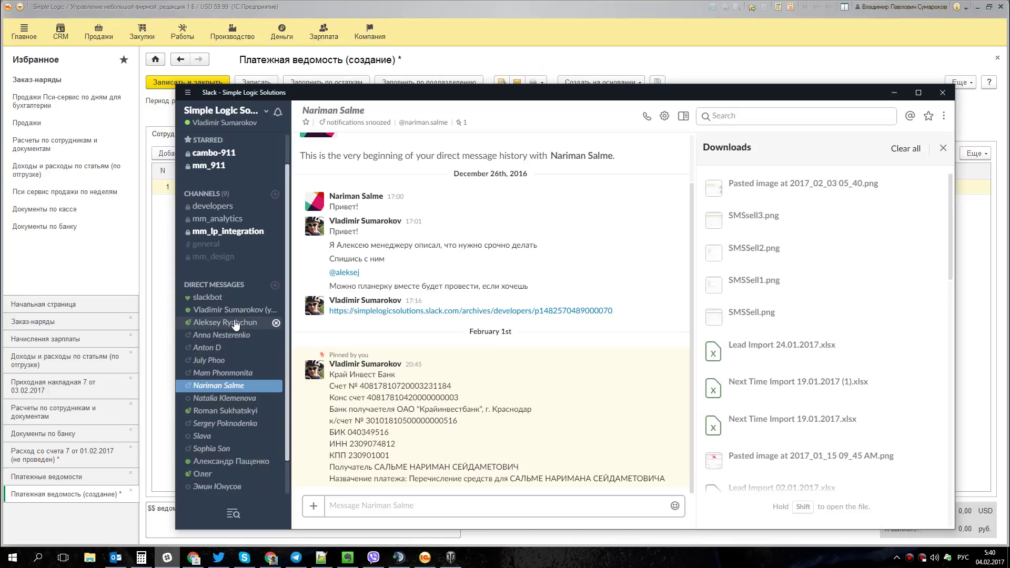
{"action": "left_click", "coordinate": [224, 486]}
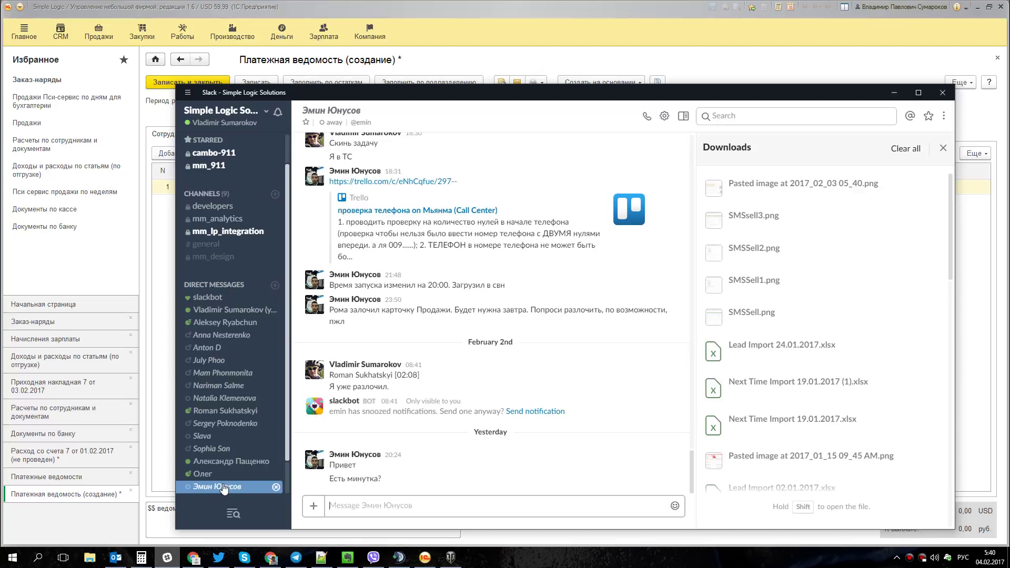
{"action": "left_click", "coordinate": [244, 325]}
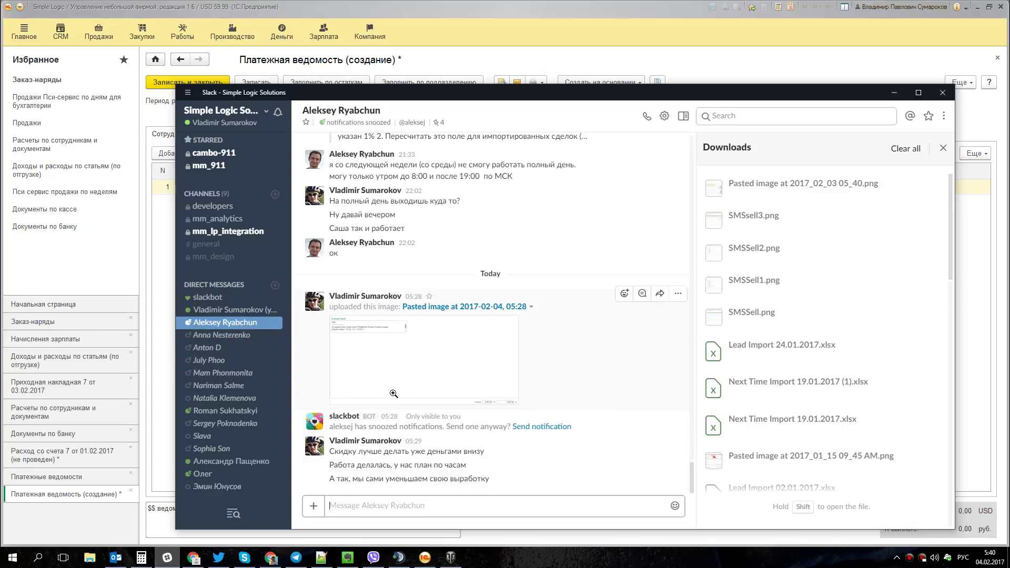
{"action": "scroll", "coordinate": [392, 395], "scroll_direction": "up", "scroll_amount": 15}
{"action": "scroll", "coordinate": [382, 405], "scroll_direction": "up", "scroll_amount": 15}
{"action": "scroll", "coordinate": [380, 403], "scroll_direction": "down", "scroll_amount": 20}
{"action": "scroll", "coordinate": [361, 416], "scroll_direction": "up", "scroll_amount": 5}
{"action": "scroll", "coordinate": [361, 417], "scroll_direction": "down", "scroll_amount": 5}
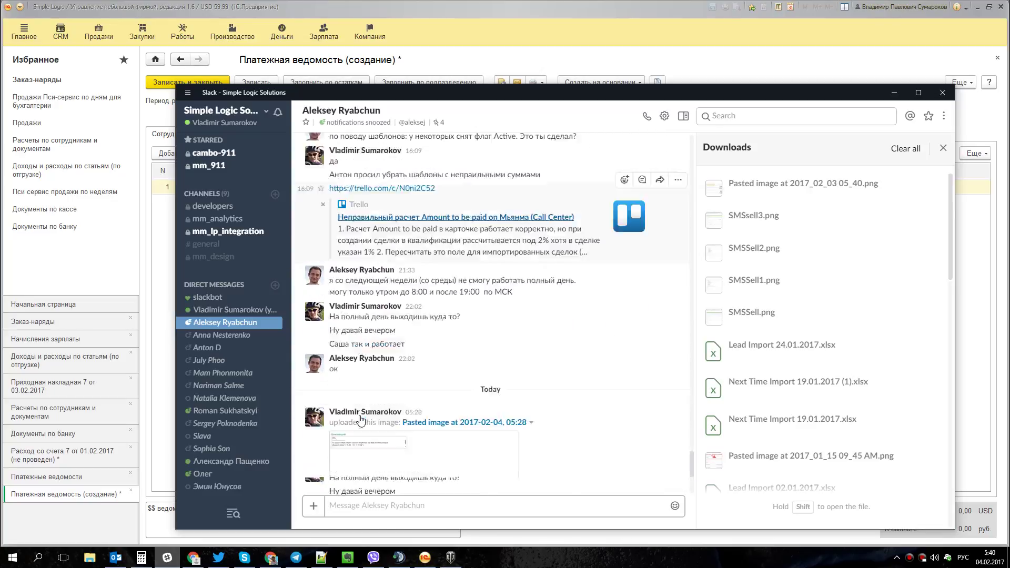
Switch back to 1C and check both employees' USD rows in the settlements report.
{"action": "left_click", "coordinate": [72, 523]}
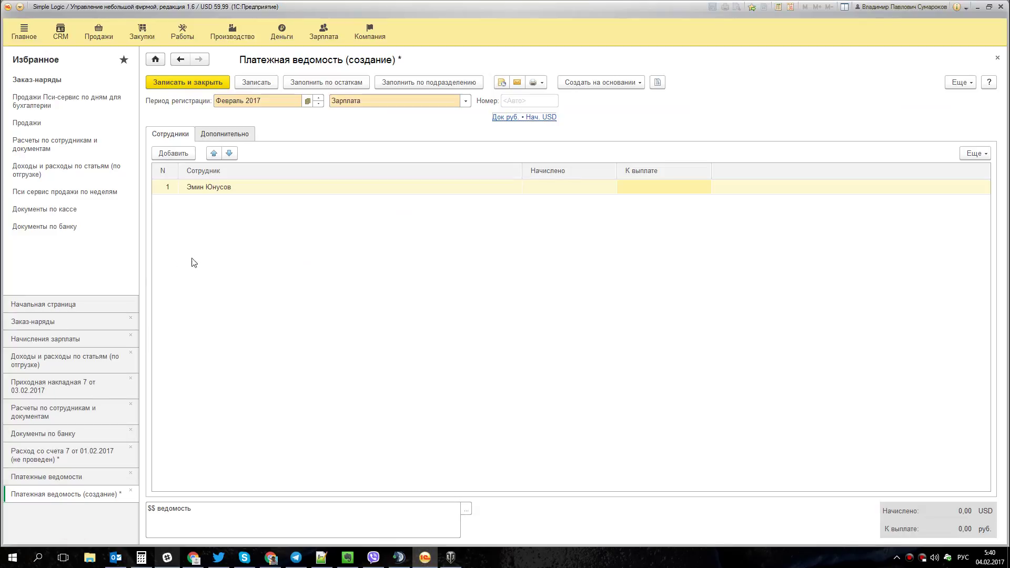
{"action": "left_click", "coordinate": [57, 459]}
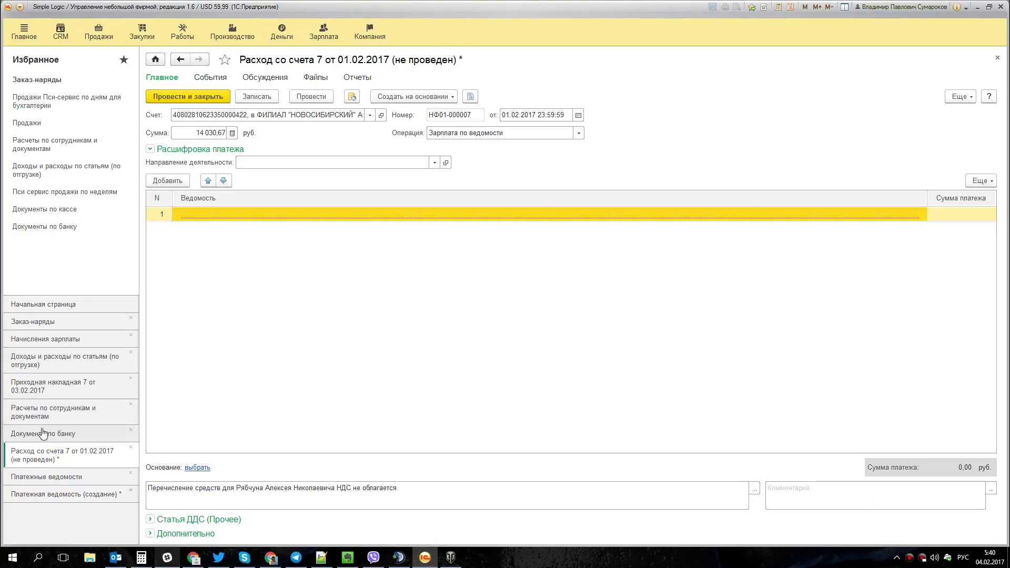
{"action": "left_click", "coordinate": [70, 410]}
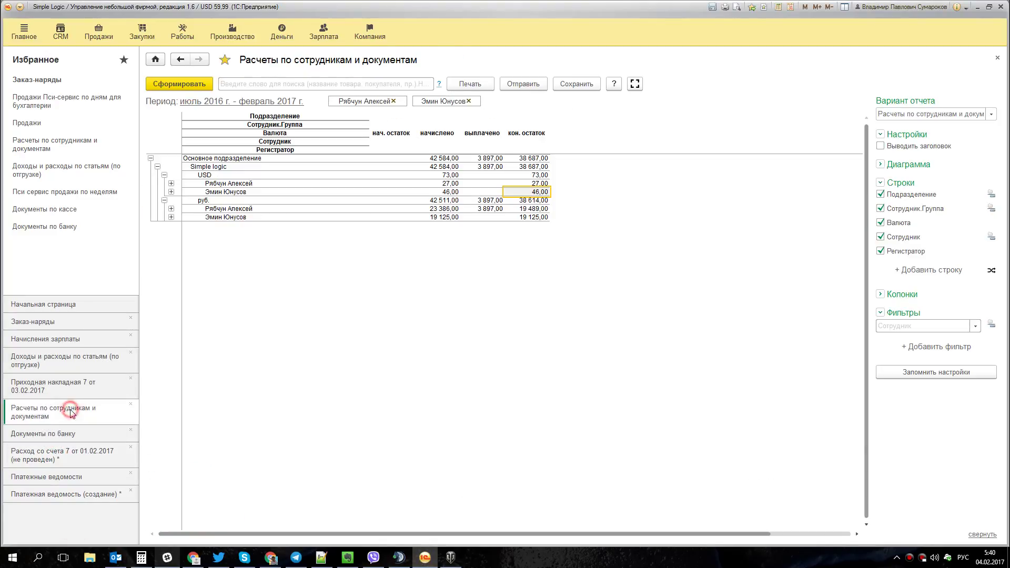
{"action": "left_click", "coordinate": [232, 184]}
{"action": "left_click", "coordinate": [236, 193]}
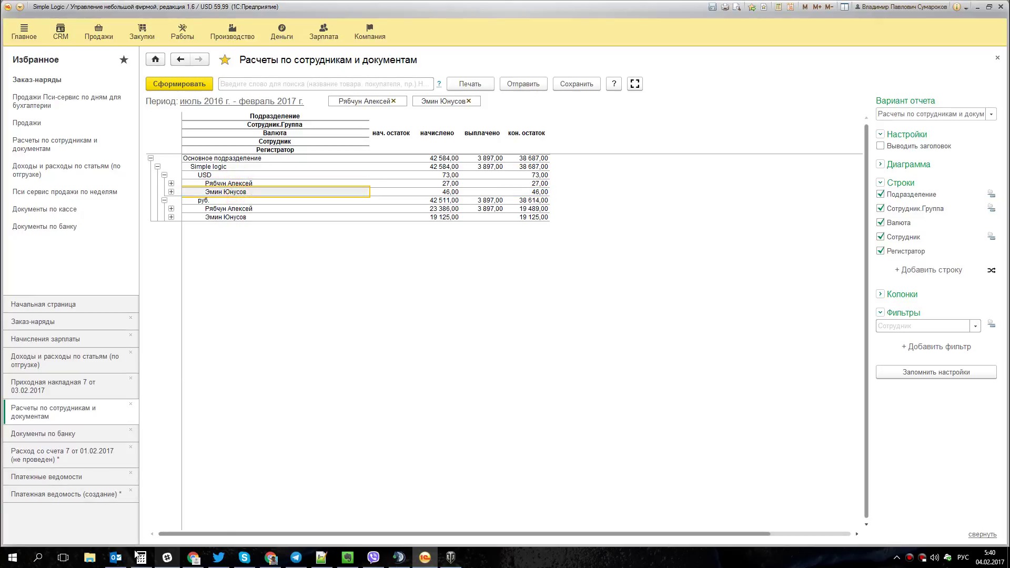
Switch to Slack and read the recent direct messages with the second employee from the settlements report.
{"action": "left_click", "coordinate": [168, 557]}
{"action": "left_click", "coordinate": [235, 487]}
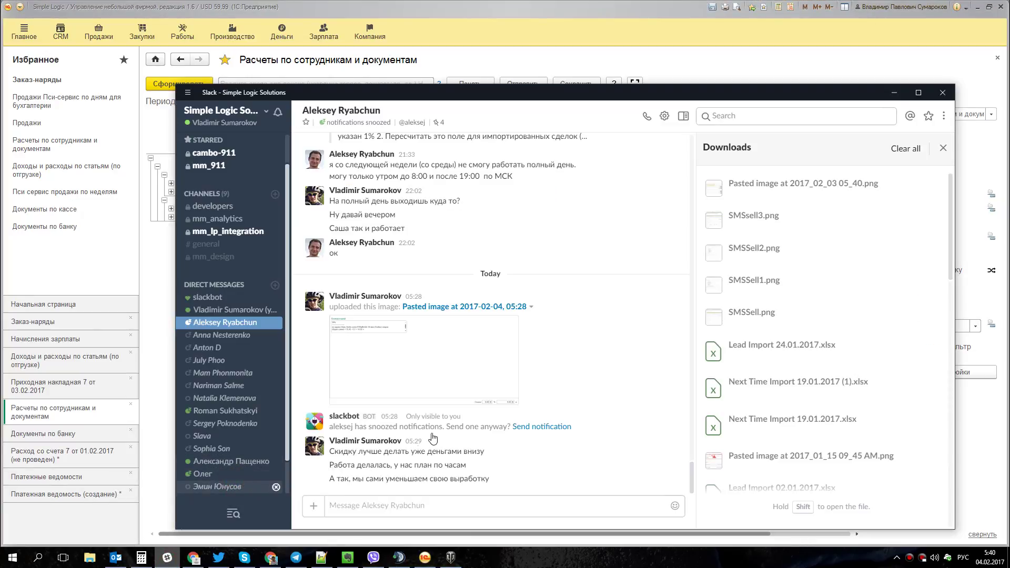
{"action": "scroll", "coordinate": [427, 439], "scroll_direction": "up", "scroll_amount": 10}
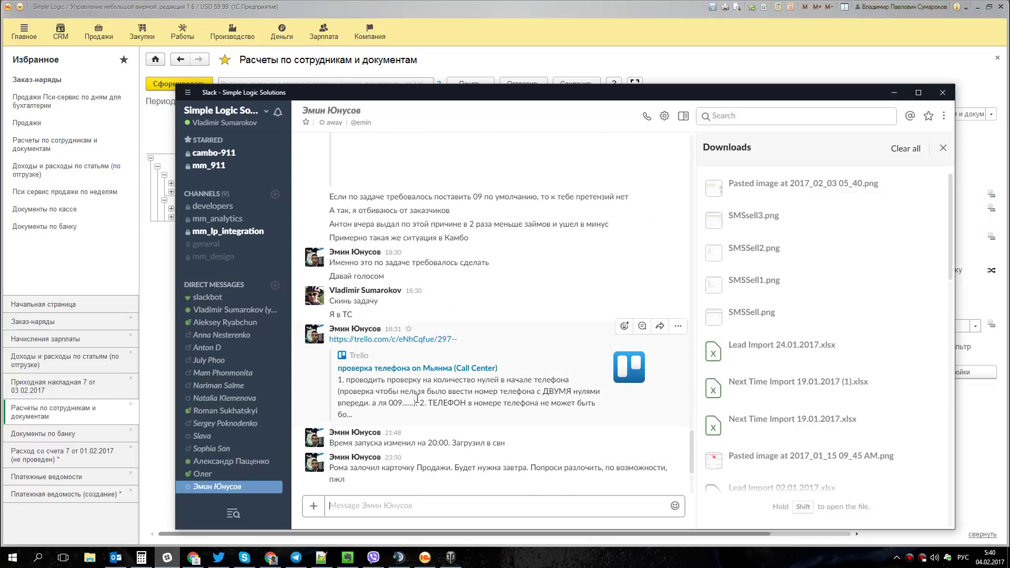
{"action": "scroll", "coordinate": [417, 437], "scroll_direction": "up", "scroll_amount": 10}
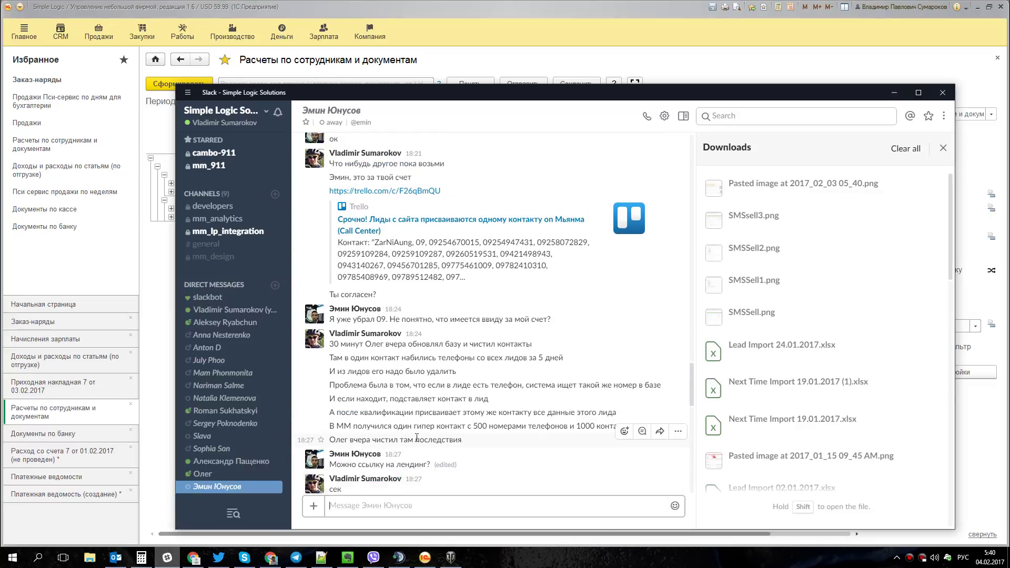
{"action": "scroll", "coordinate": [416, 439], "scroll_direction": "down", "scroll_amount": 10}
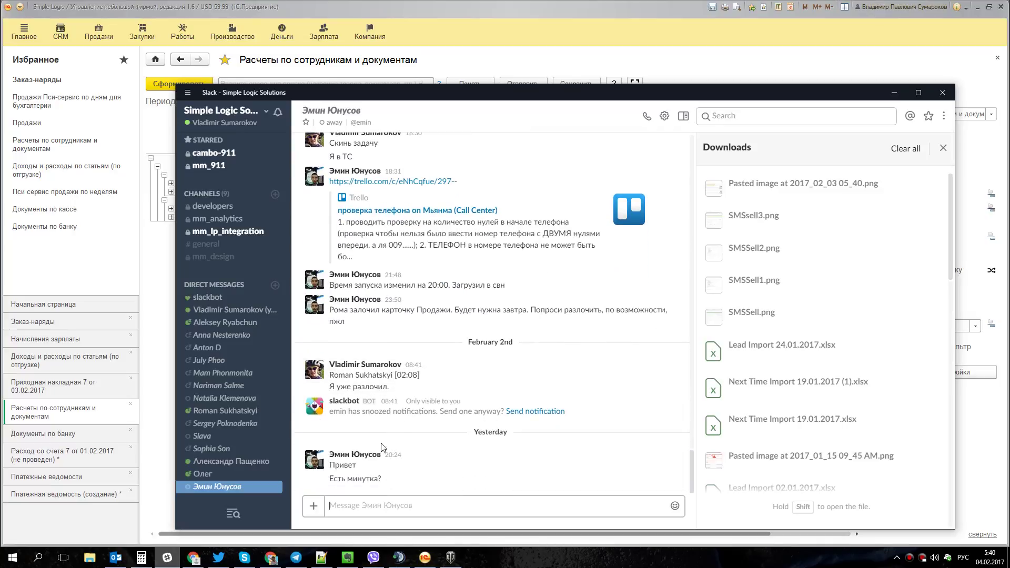
Switch back to 1C, expand the second employee's ruble group in the settlements report, and examine the latest work orders' accruals and balances.
{"action": "left_click", "coordinate": [103, 525]}
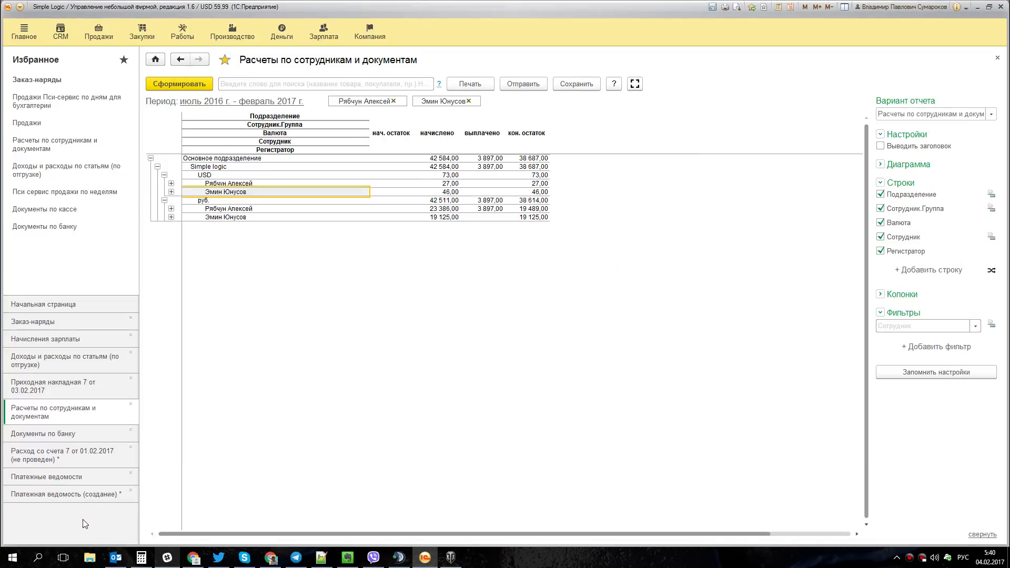
{"action": "left_click", "coordinate": [536, 216]}
{"action": "left_click", "coordinate": [172, 217]}
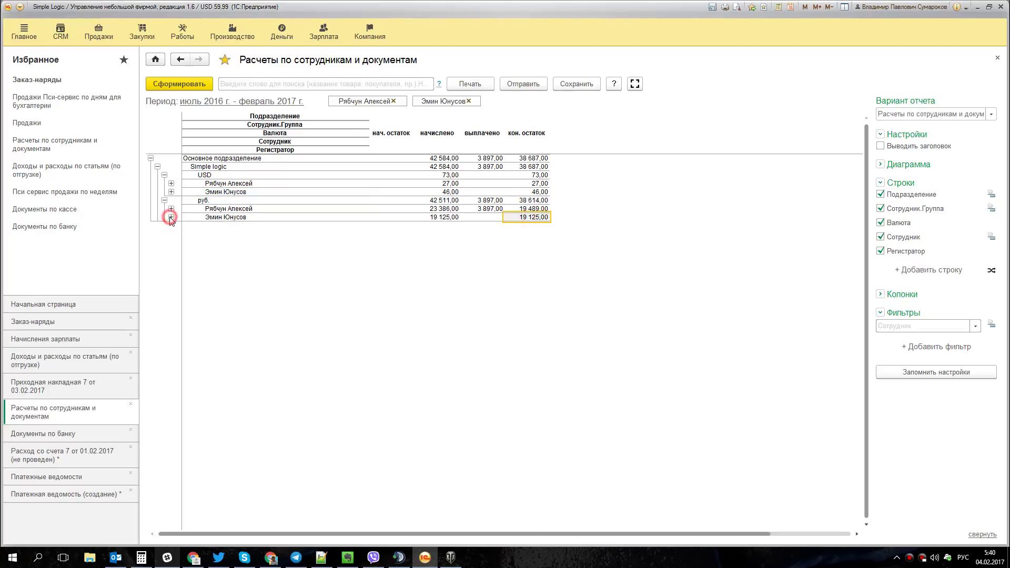
{"action": "left_click", "coordinate": [451, 275]}
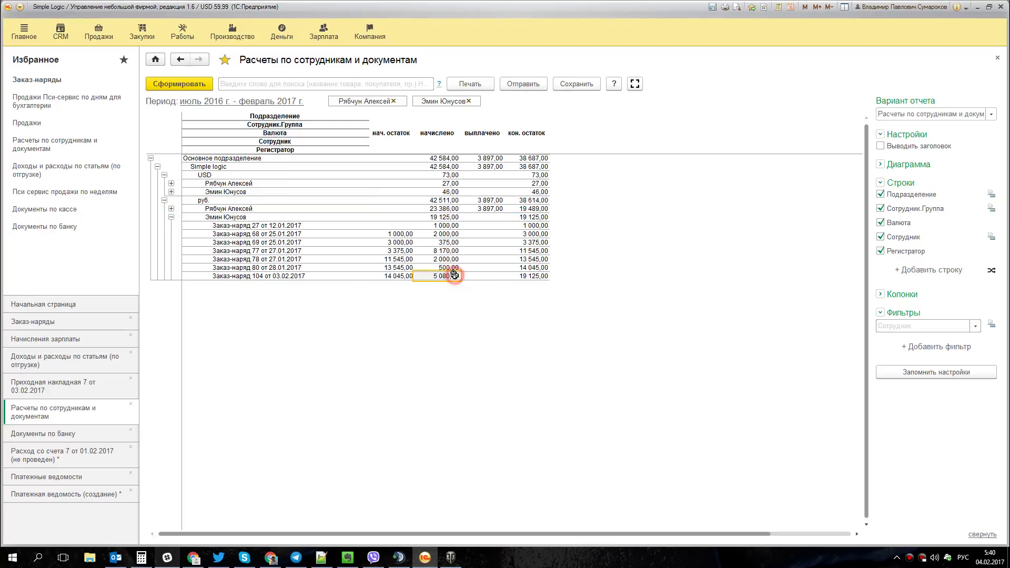
{"action": "left_click", "coordinate": [307, 274]}
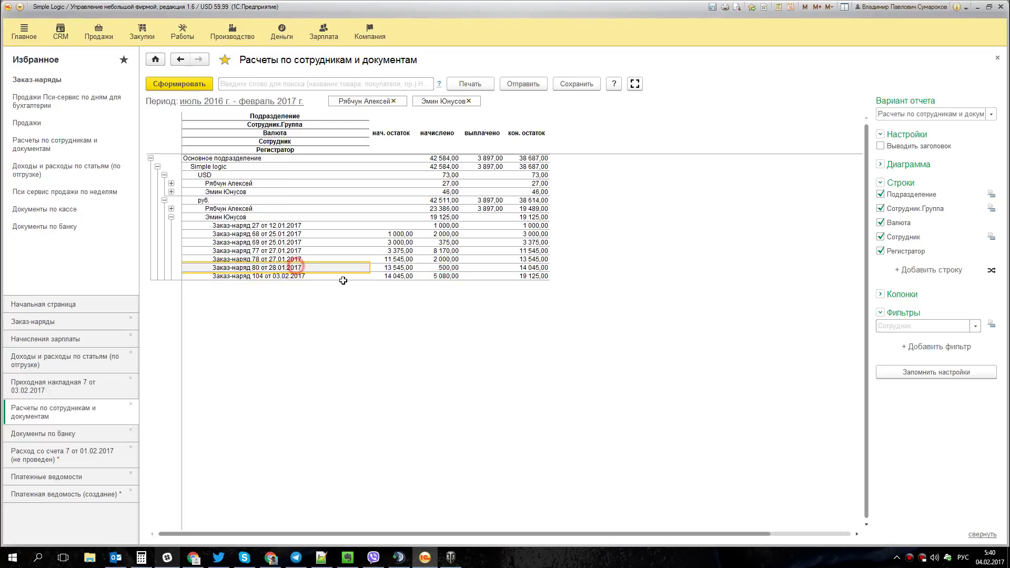
{"action": "left_click", "coordinate": [513, 268]}
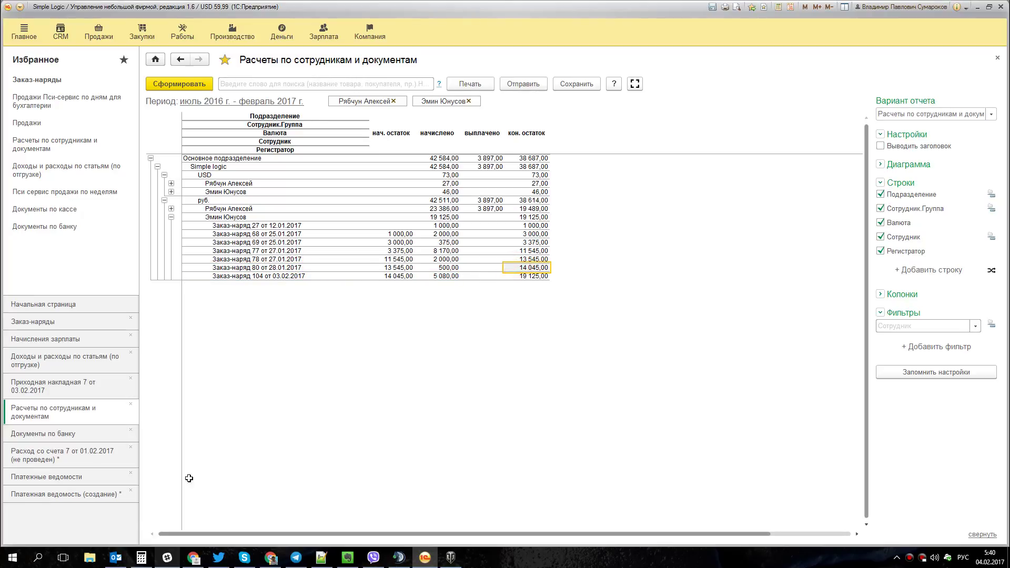
{"action": "left_click", "coordinate": [142, 555]}
{"action": "type", "text": "1"}
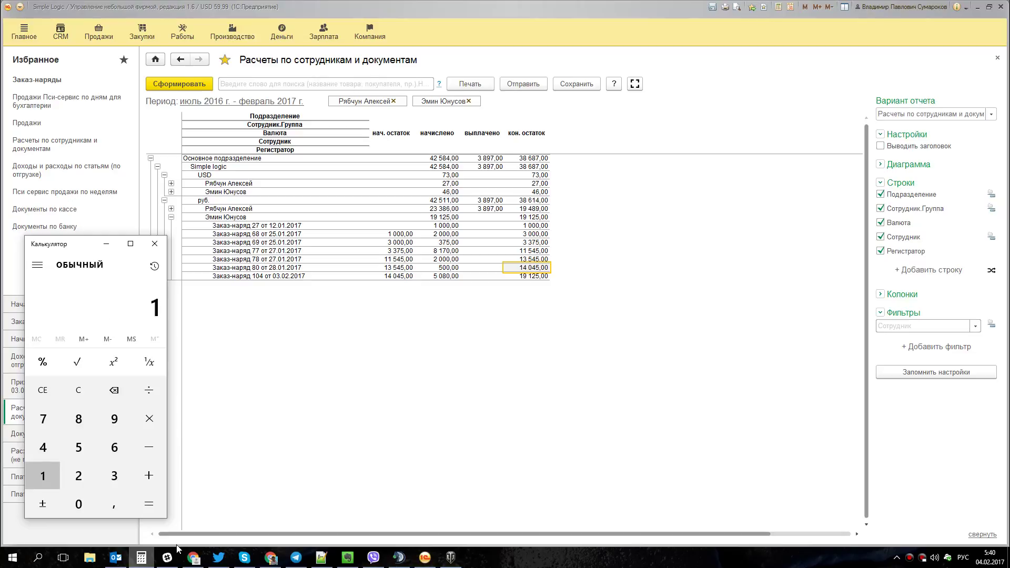
{"action": "type", "text": " 405"}
{"action": "key", "text": "BackSpace"}
{"action": "type", "text": "45"}
{"action": "key", "text": "minus"}
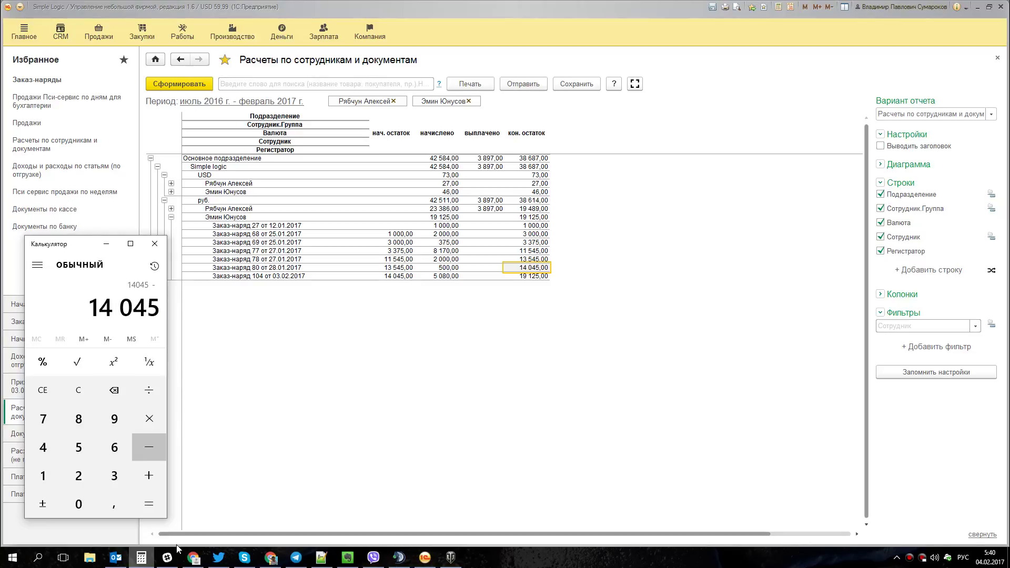
Return to 1C and check the amount and payment purpose of the unposted account expense dated 01.02.2017.
{"action": "left_click", "coordinate": [2, 526]}
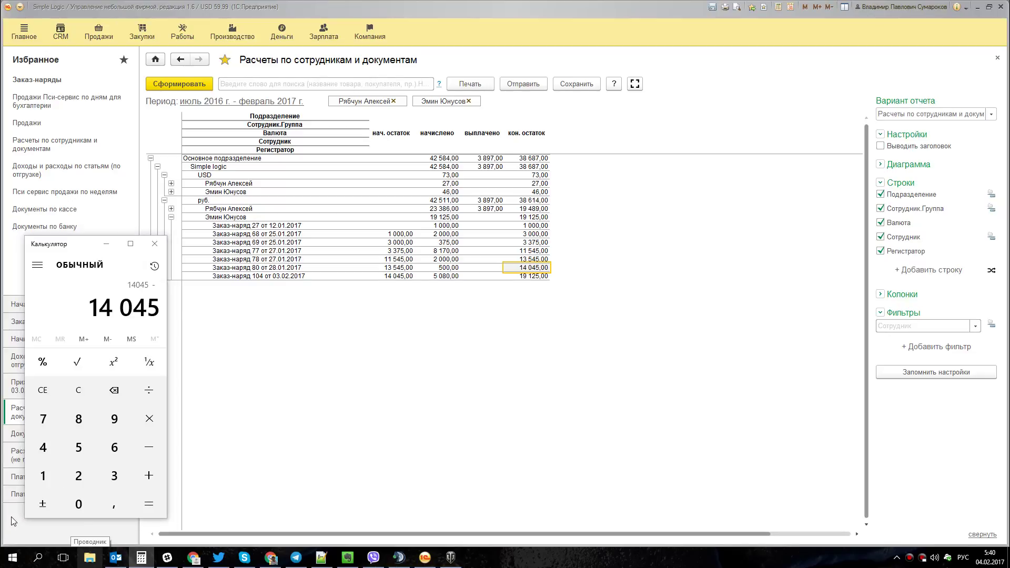
{"action": "left_click", "coordinate": [63, 479]}
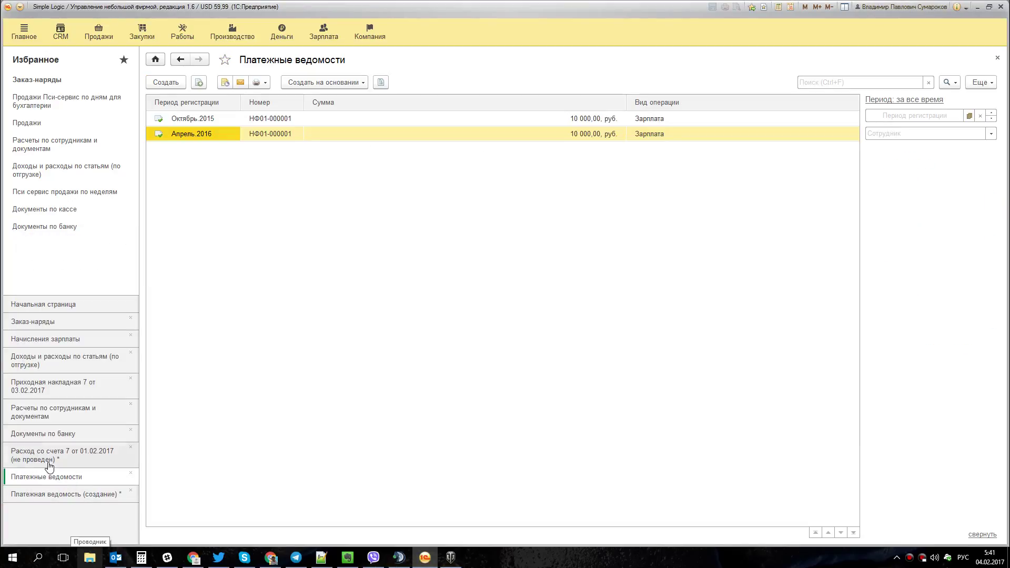
{"action": "left_click", "coordinate": [49, 459]}
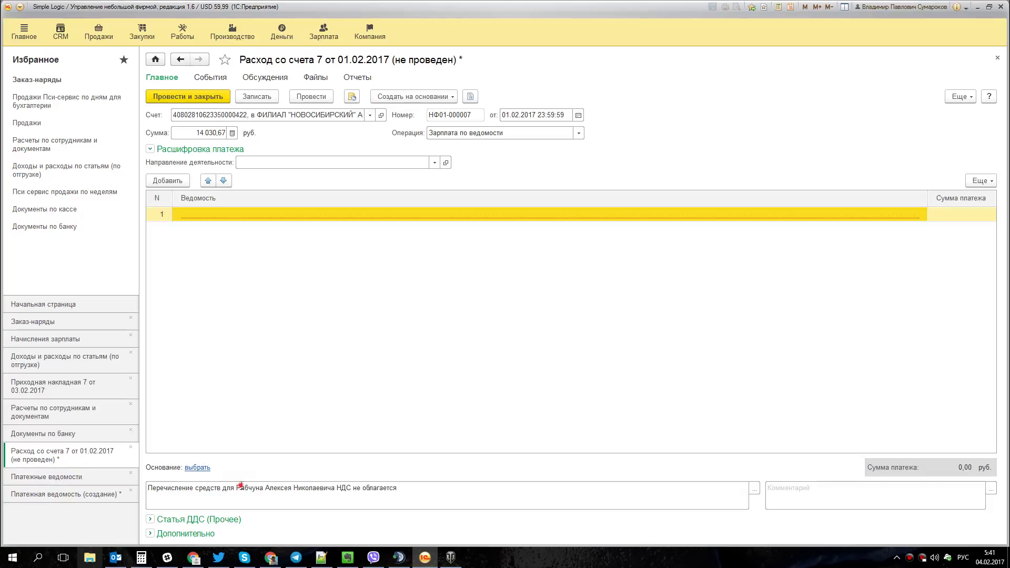
{"action": "left_click", "coordinate": [241, 487]}
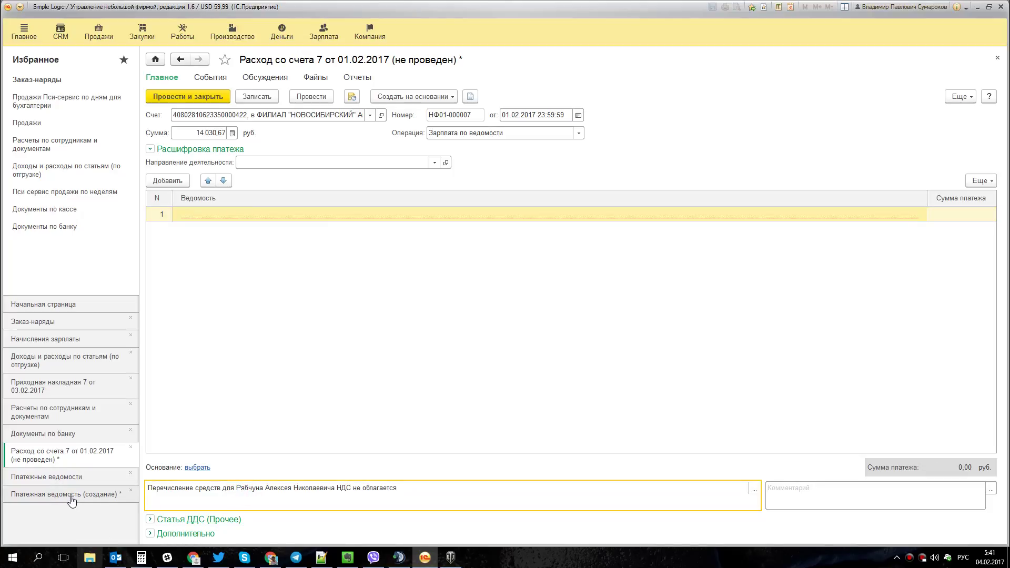
{"action": "left_click", "coordinate": [143, 561]}
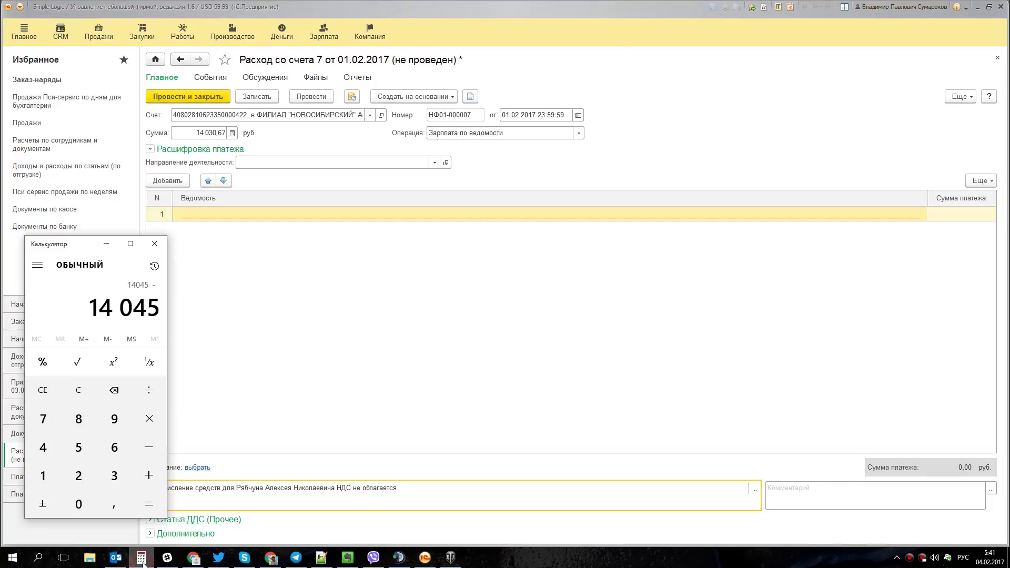
{"action": "left_click", "coordinate": [79, 390]}
{"action": "left_click", "coordinate": [46, 530]}
Add the other employee from the settlements report as a second row in the new payroll statement.
{"action": "left_click", "coordinate": [42, 494]}
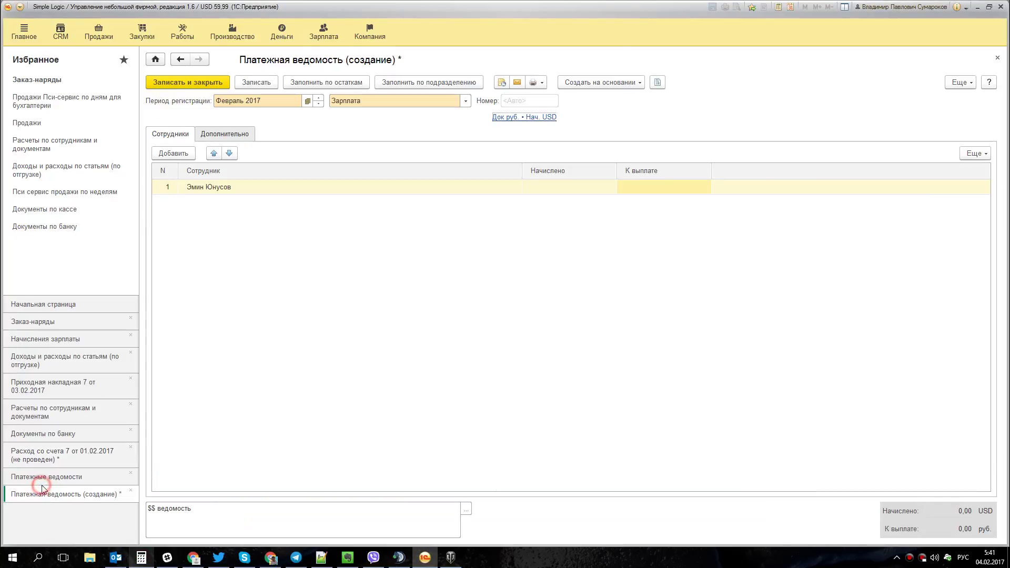
{"action": "left_click", "coordinate": [175, 157]}
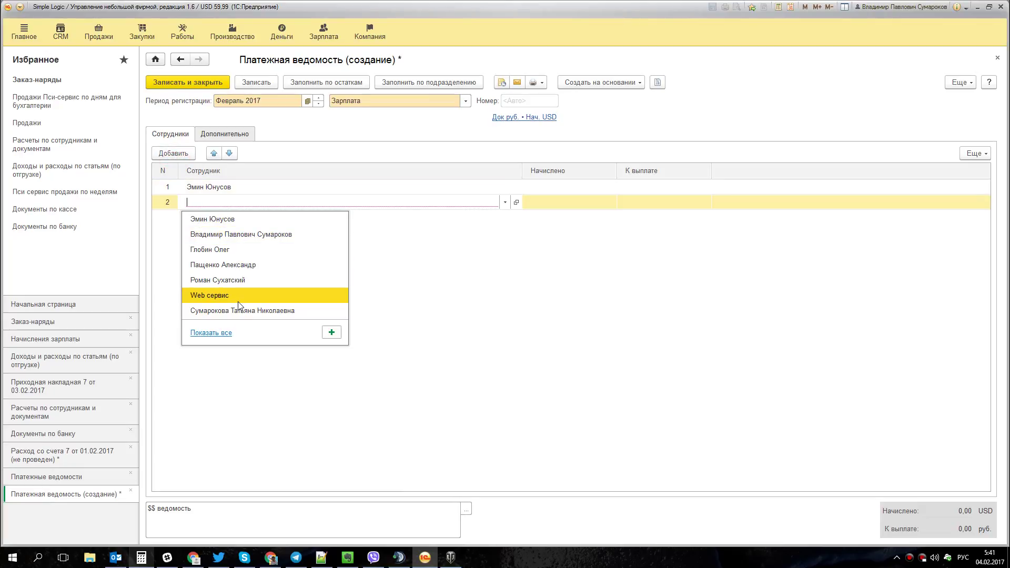
{"action": "type", "text": "ряб"}
{"action": "key", "text": "Return"}
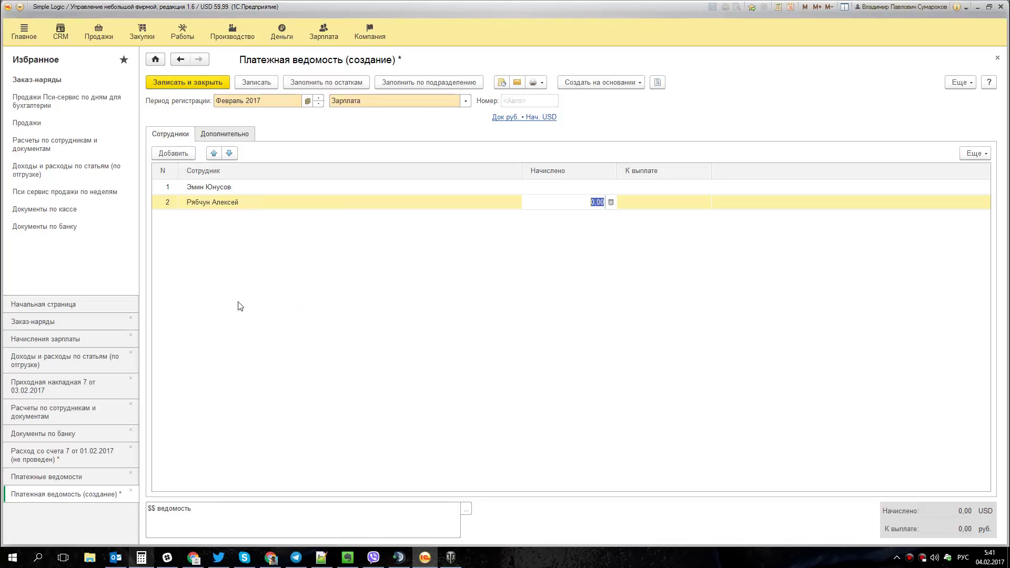
{"action": "left_click", "coordinate": [645, 203]}
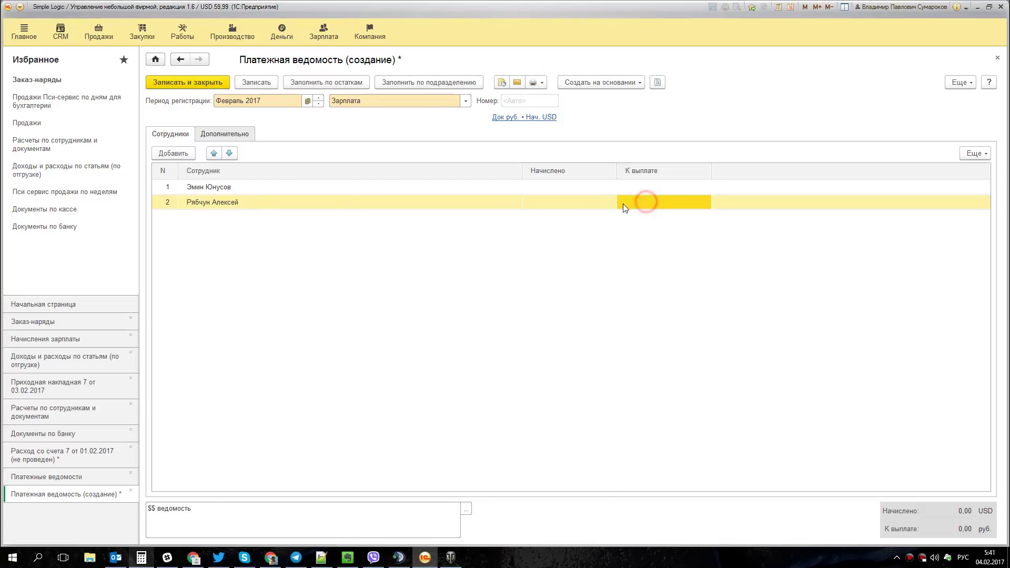
Check the new payroll statement's accrual and payout currency settings and its additional details.
{"action": "left_click", "coordinate": [529, 118]}
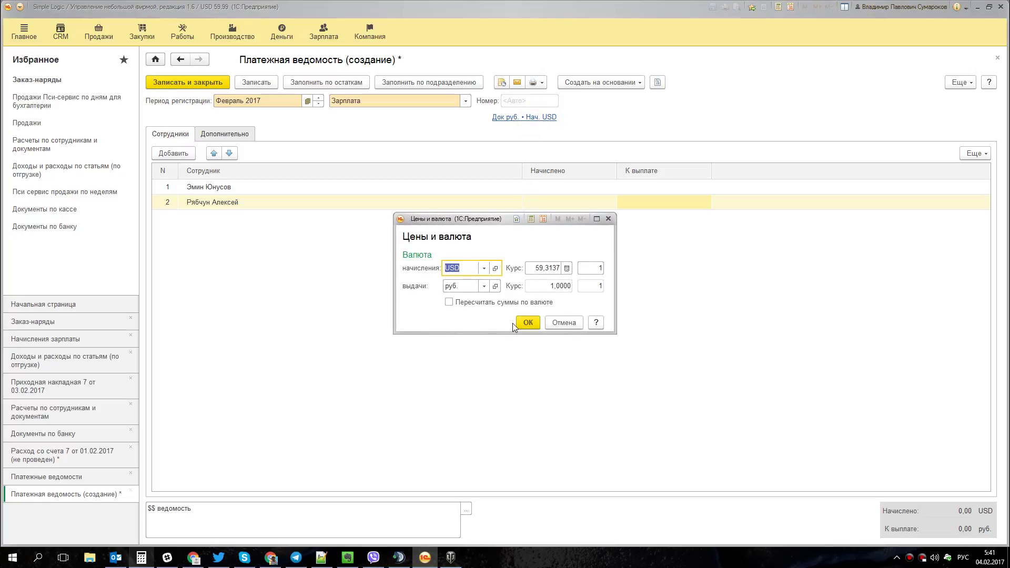
{"action": "left_click", "coordinate": [528, 323]}
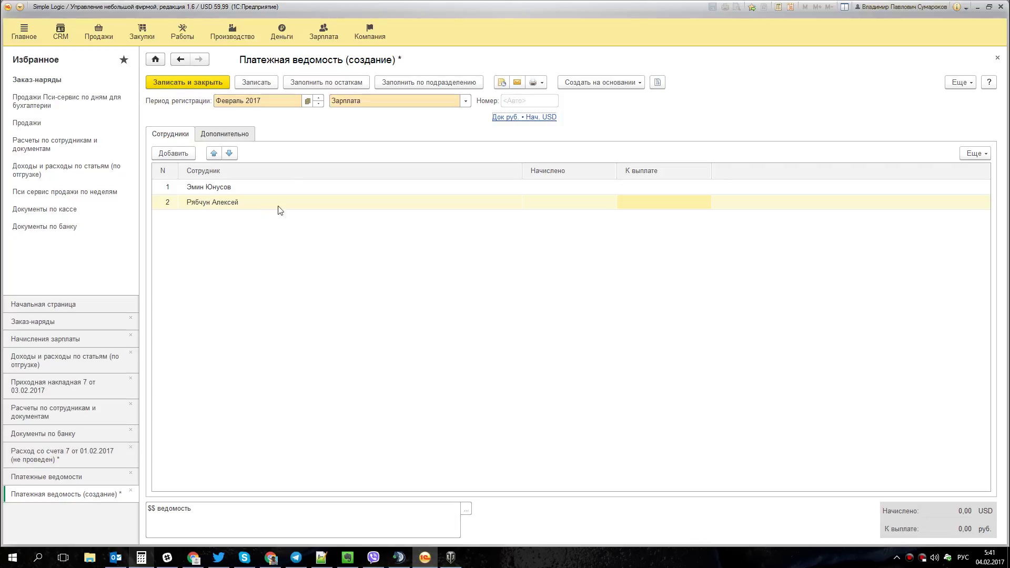
{"action": "left_click", "coordinate": [237, 135]}
{"action": "left_click", "coordinate": [182, 136]}
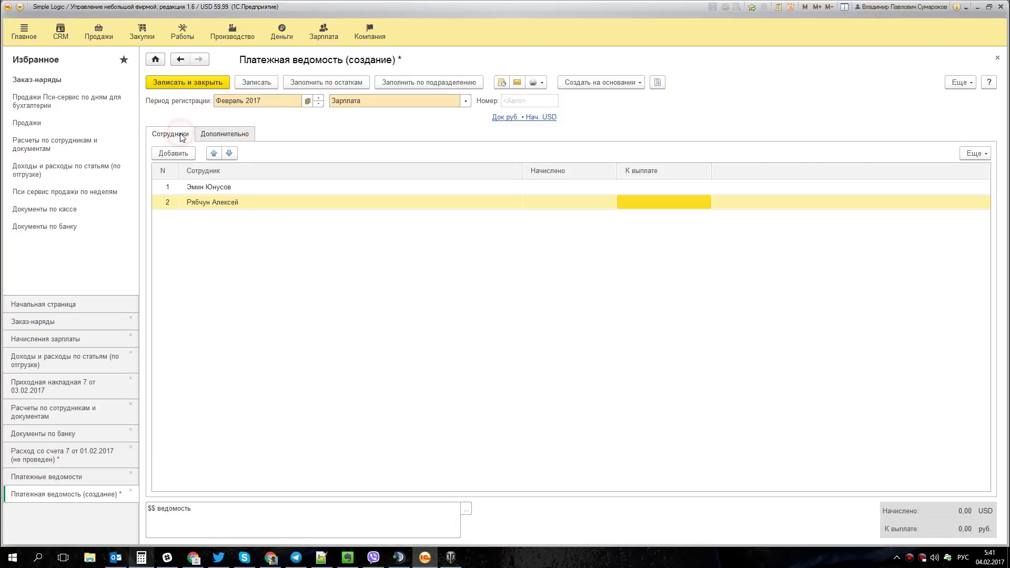
Try filling the payroll statement from balances, and add both employees from the settlements report as separate rows.
{"action": "left_click", "coordinate": [340, 84]}
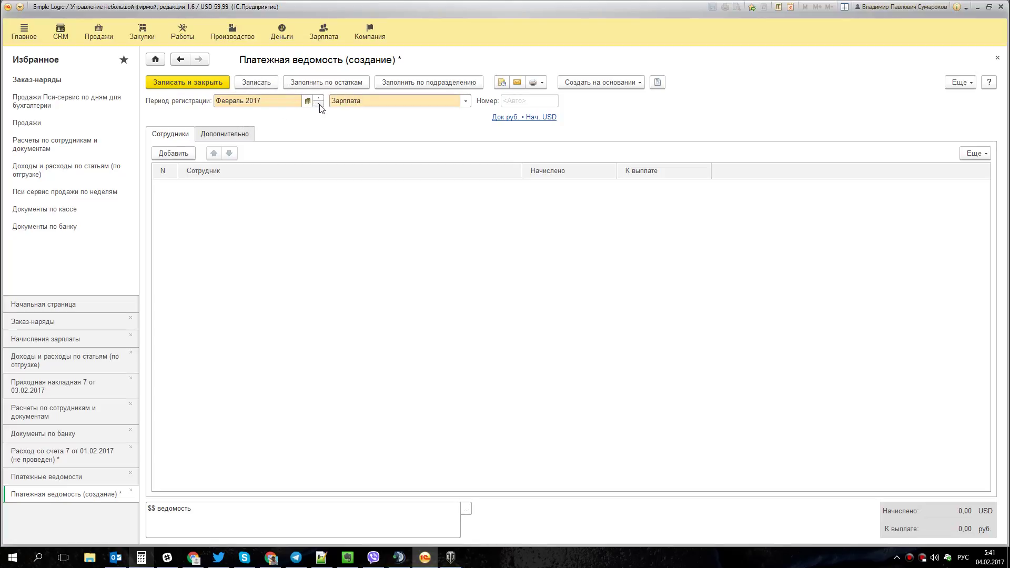
{"action": "left_click", "coordinate": [173, 153]}
{"action": "left_click", "coordinate": [227, 202]}
{"action": "left_click", "coordinate": [173, 153]}
{"action": "left_click", "coordinate": [217, 233]}
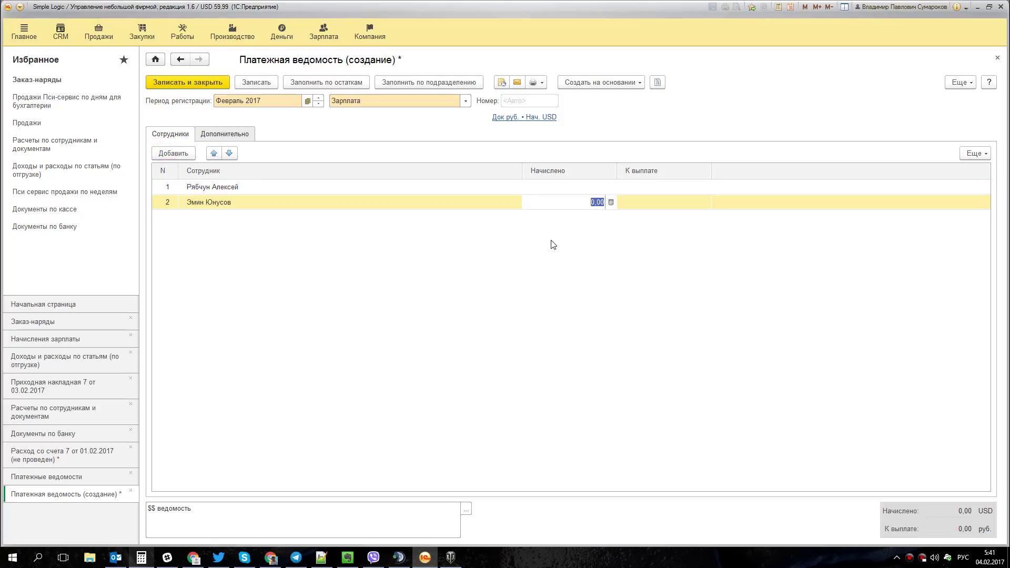
Review the unposted account expense and check both employees' closing USD balances in the settlements report.
{"action": "left_click", "coordinate": [85, 455]}
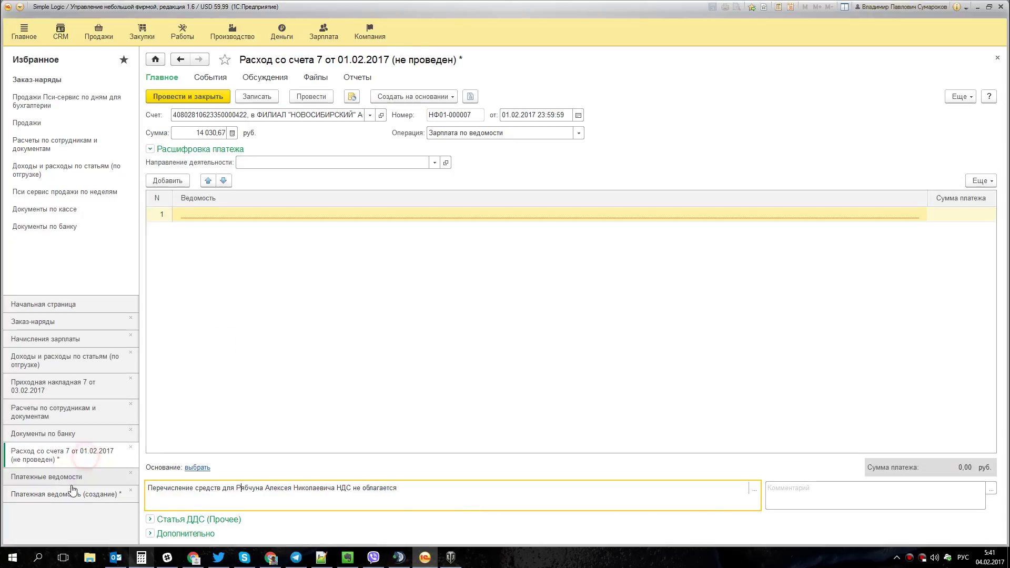
{"action": "left_click", "coordinate": [67, 416]}
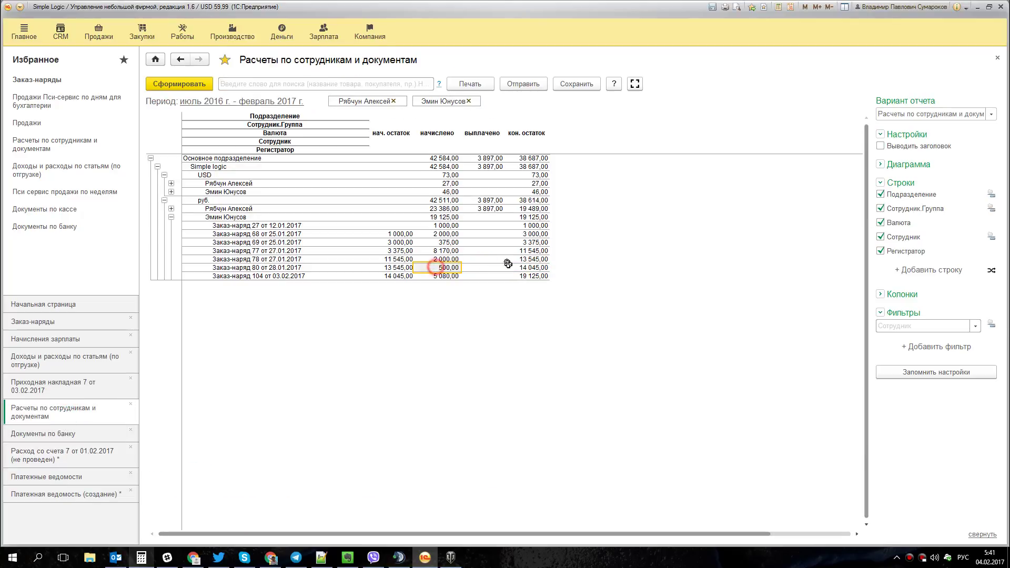
{"action": "left_click", "coordinate": [59, 497]}
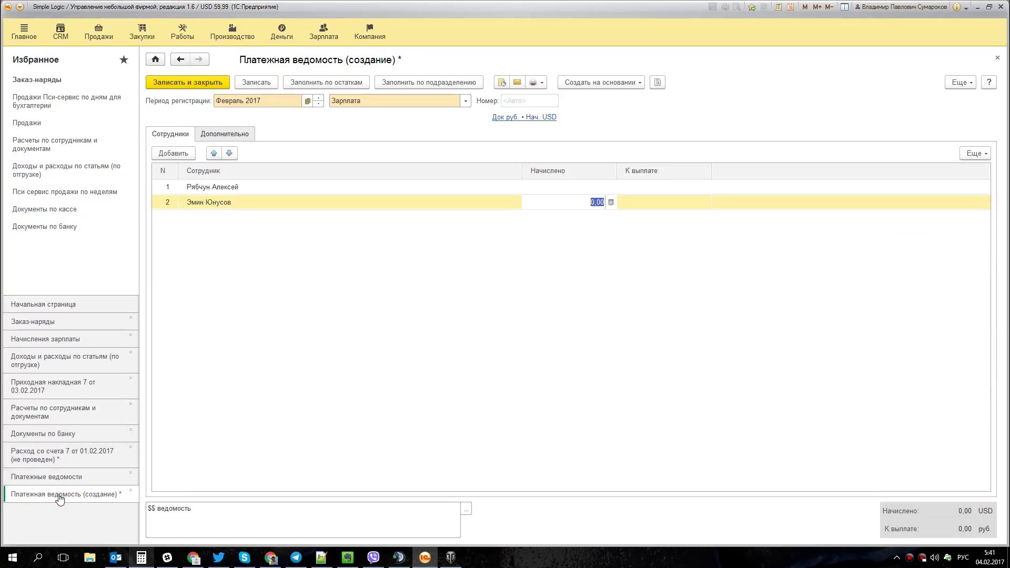
{"action": "left_click", "coordinate": [52, 455]}
{"action": "left_click", "coordinate": [48, 414]}
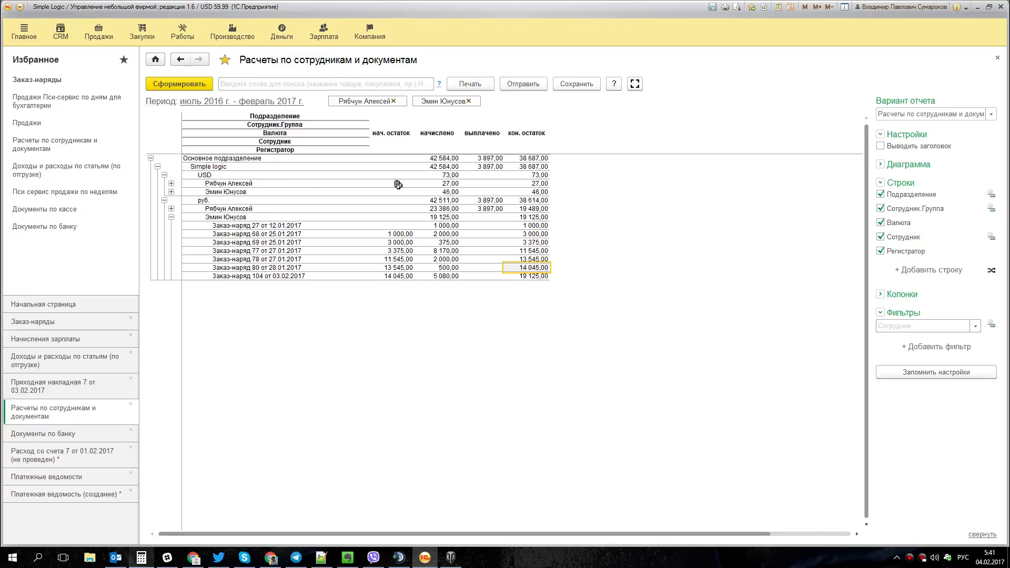
{"action": "left_click", "coordinate": [529, 192]}
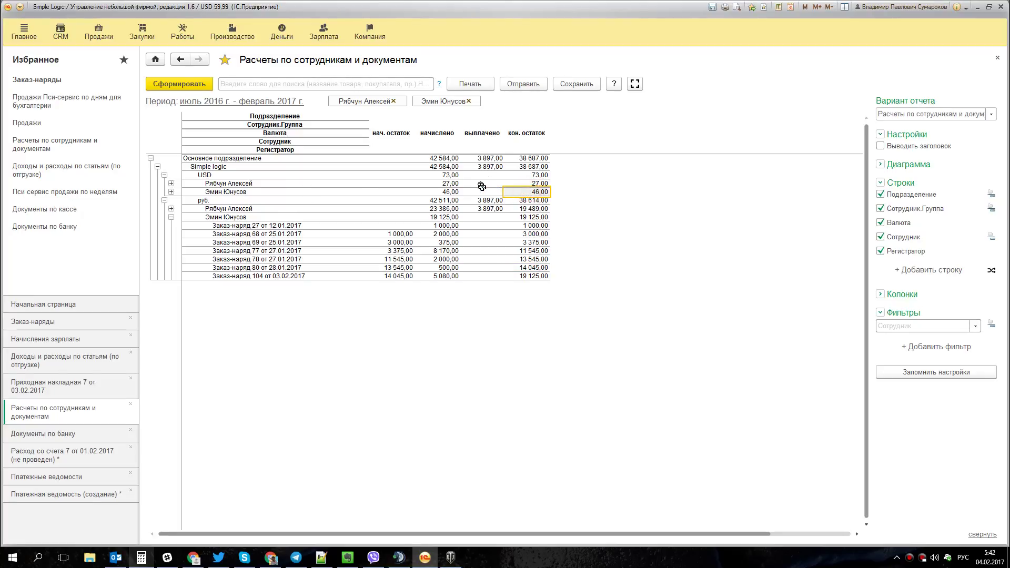
Set the accrued amounts in the new payroll statement to 27 USD for the first employee and 46 USD for the second.
{"action": "left_click", "coordinate": [67, 496]}
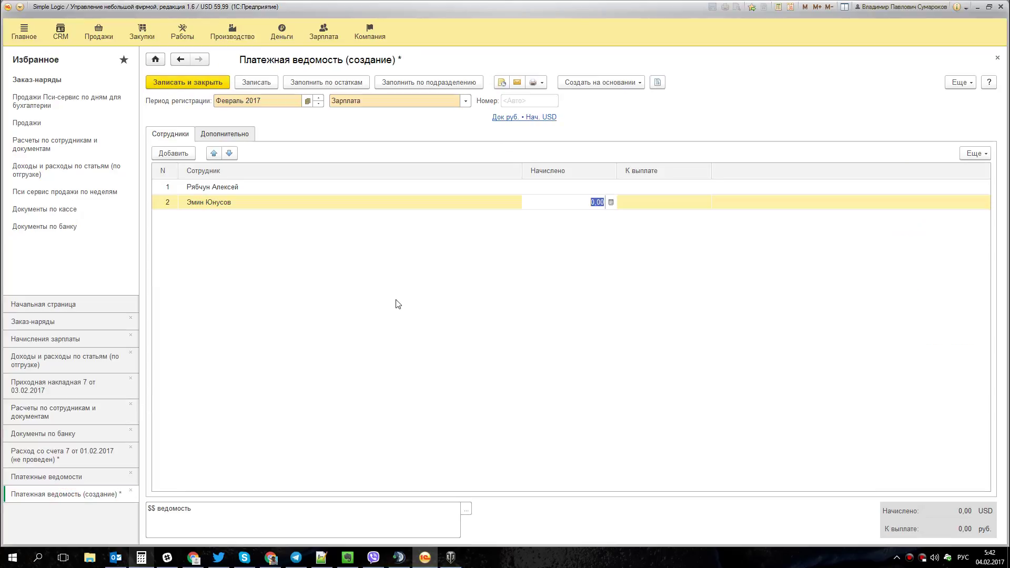
{"action": "type", "text": "46"}
{"action": "left_click", "coordinate": [560, 188]}
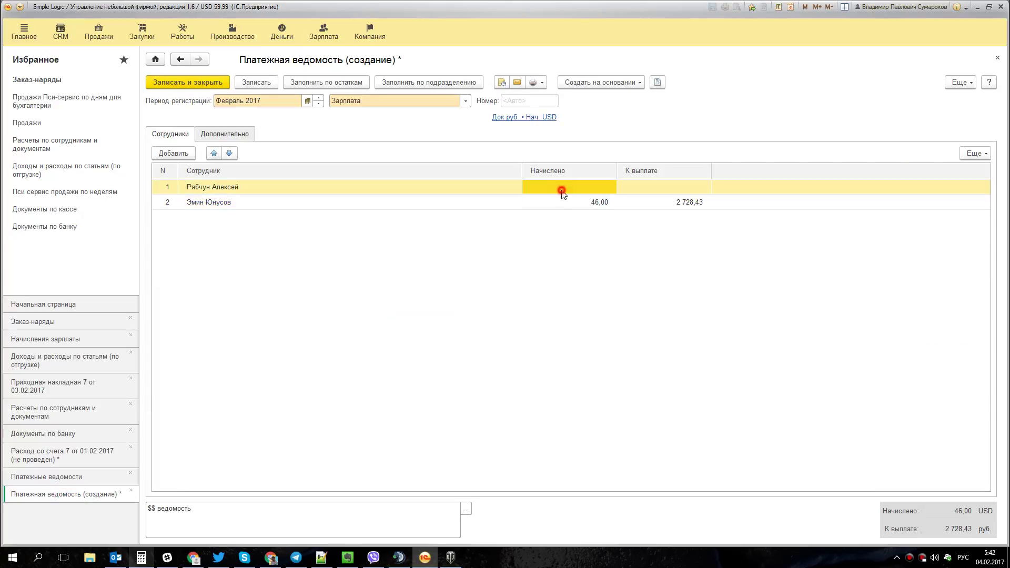
{"action": "key", "text": "Return"}
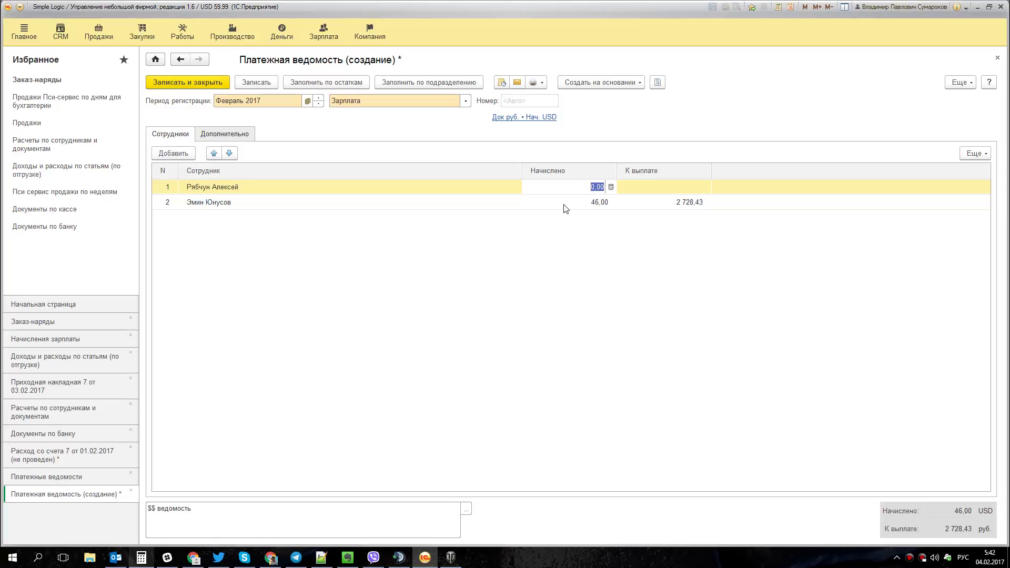
{"action": "key", "text": "Return"}
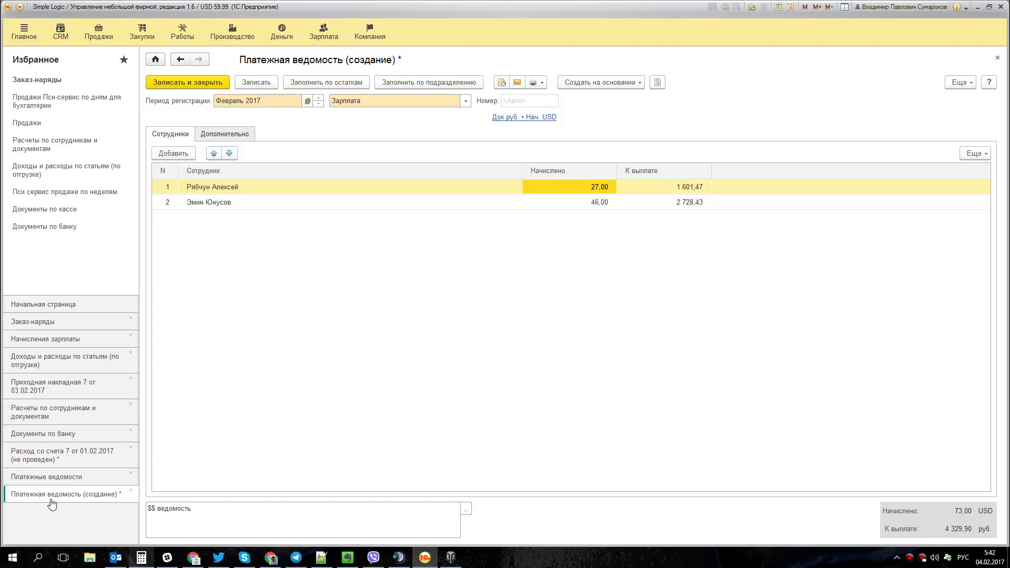
Return to the unposted account expense 7 from 01.02.2017 and close it without saving the changes.
{"action": "left_click", "coordinate": [50, 476]}
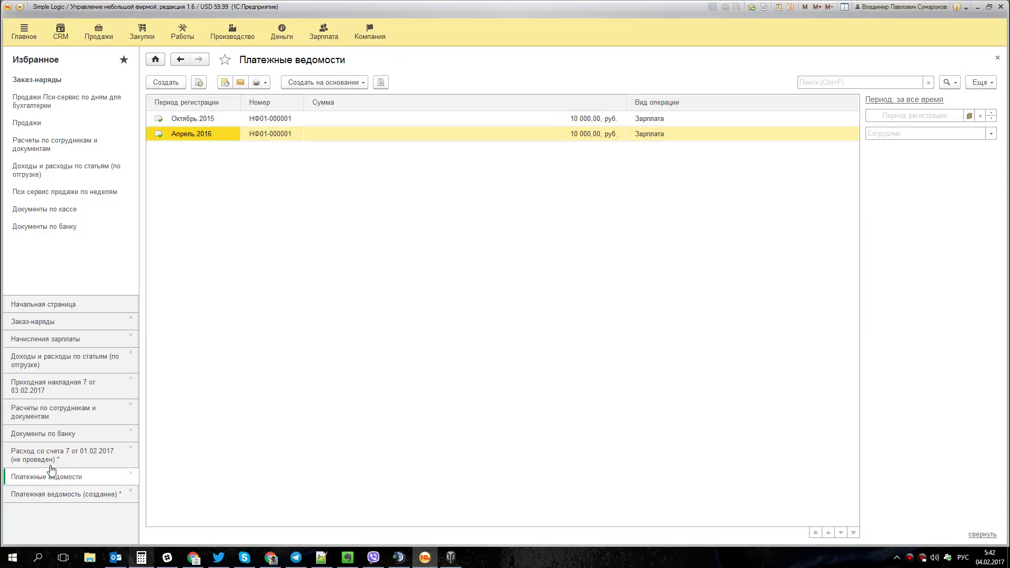
{"action": "left_click", "coordinate": [52, 457]}
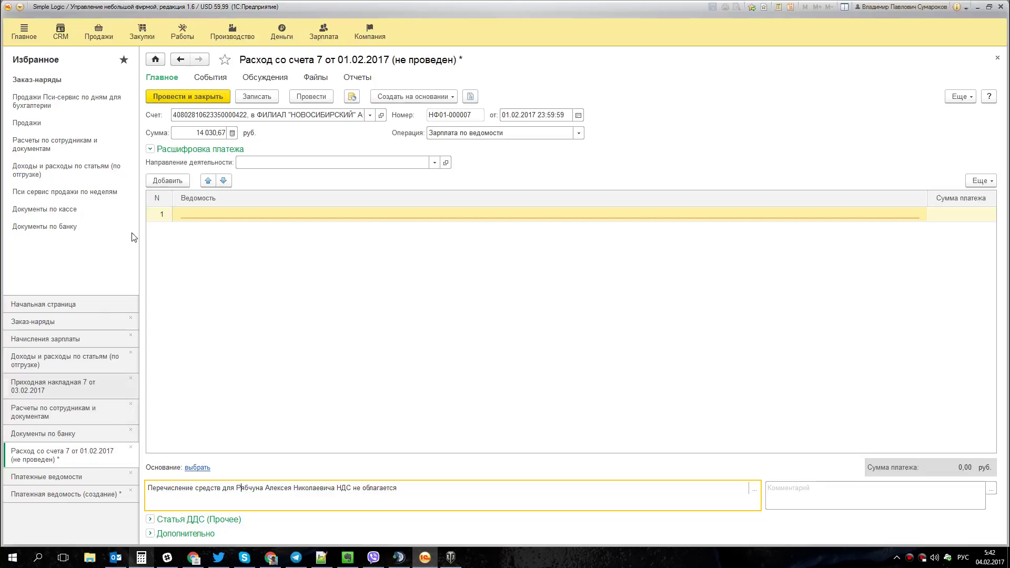
{"action": "left_click", "coordinate": [289, 311]}
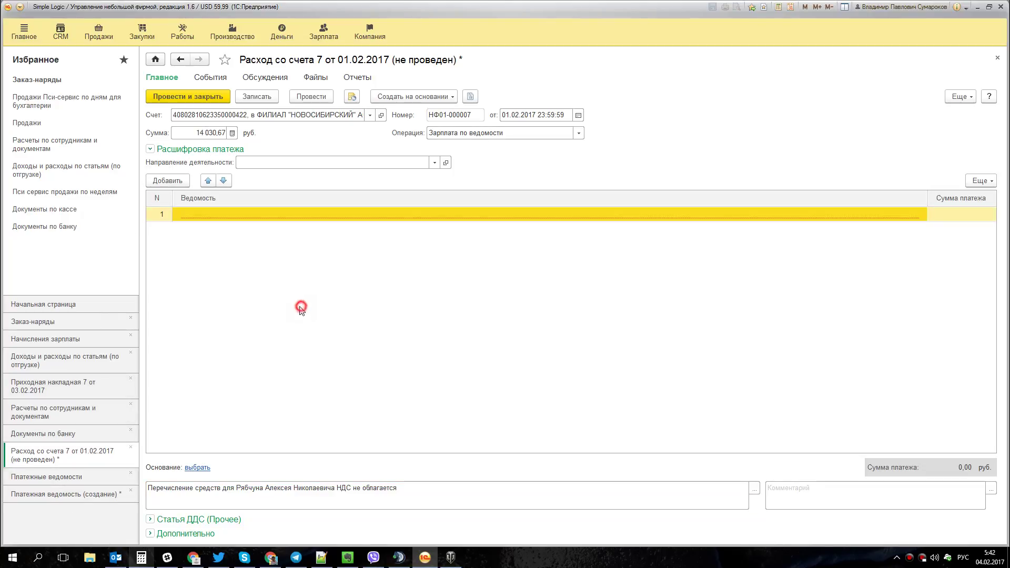
{"action": "key", "text": "Escape"}
{"action": "left_click", "coordinate": [567, 288]}
{"action": "left_click", "coordinate": [998, 58]}
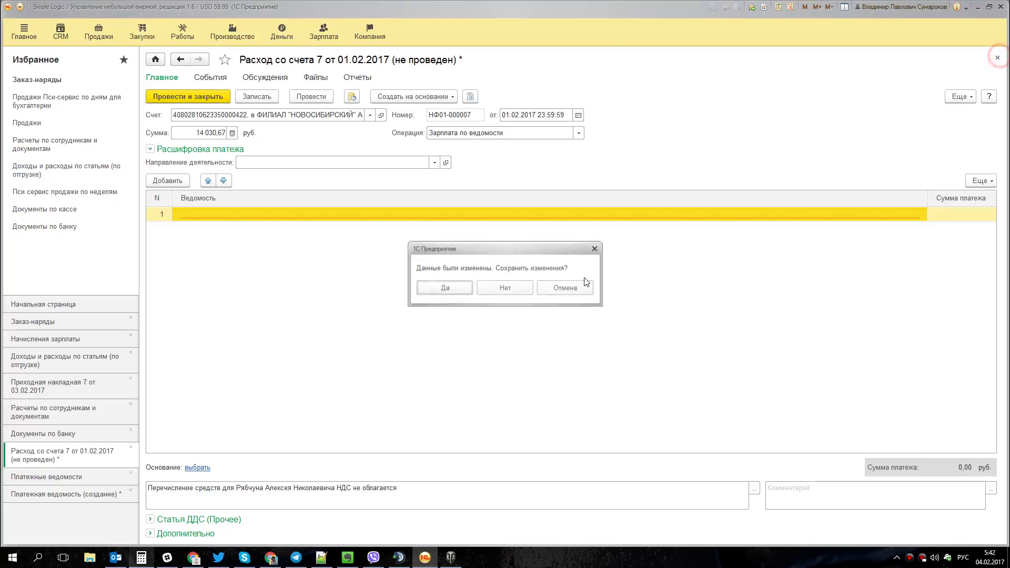
{"action": "left_click", "coordinate": [505, 288]}
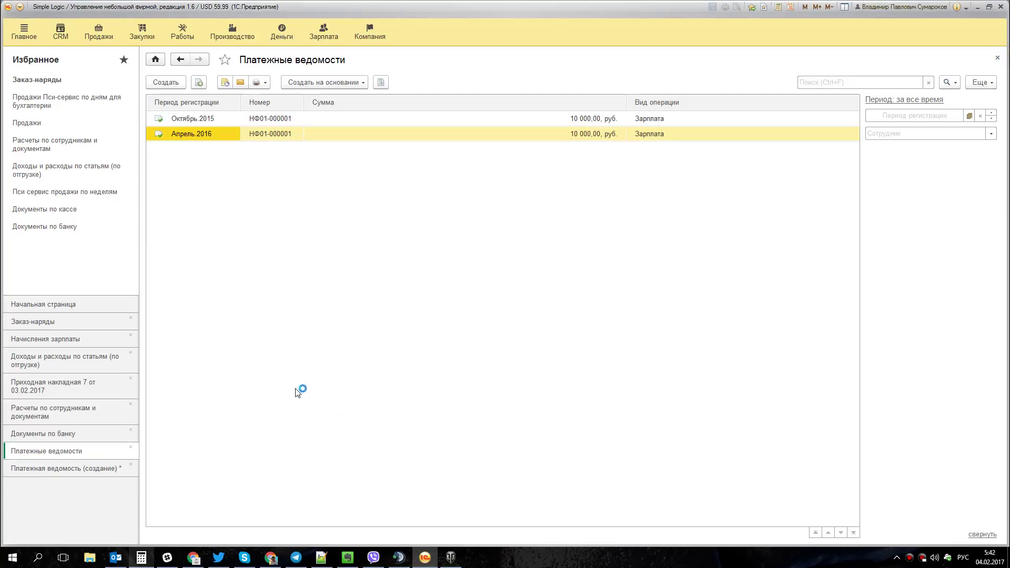
Examine bank expense 7 from 01.02.2017 and the first employee's ruble balance after the 31.01.2017 salary accrual in the settlements report.
{"action": "left_click", "coordinate": [64, 434]}
{"action": "left_click", "coordinate": [575, 517]}
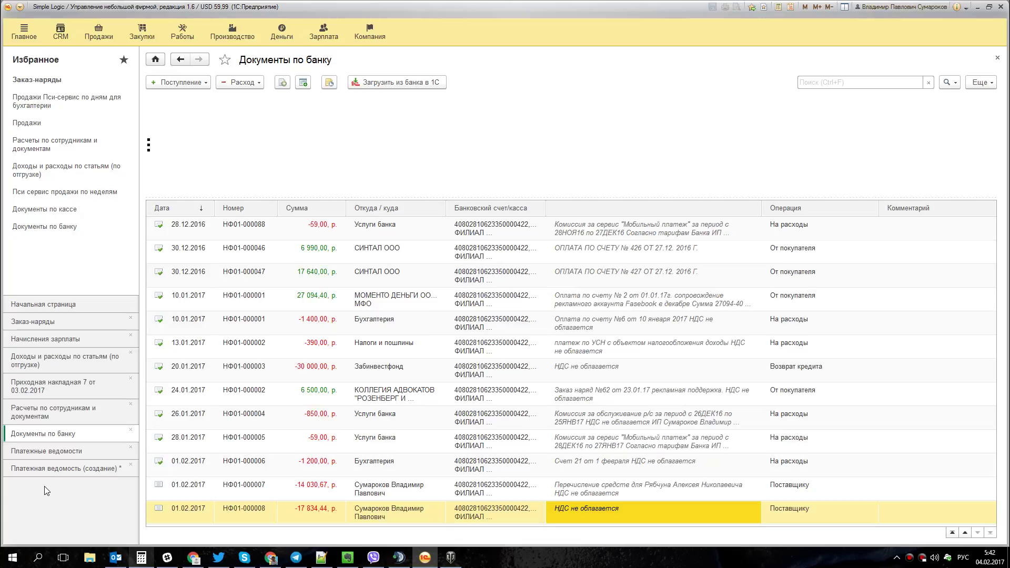
{"action": "left_click", "coordinate": [594, 497]}
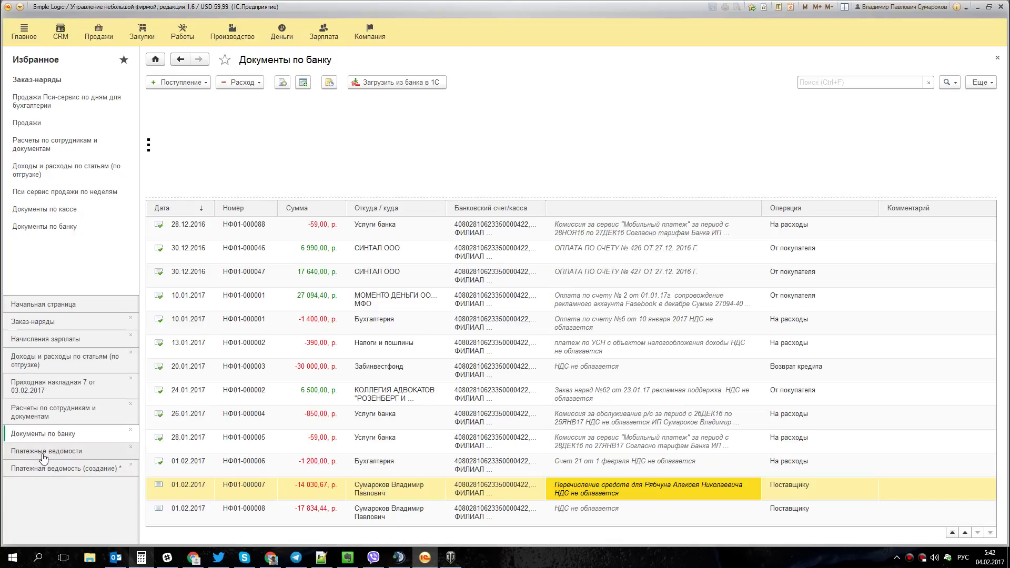
{"action": "left_click", "coordinate": [55, 410]}
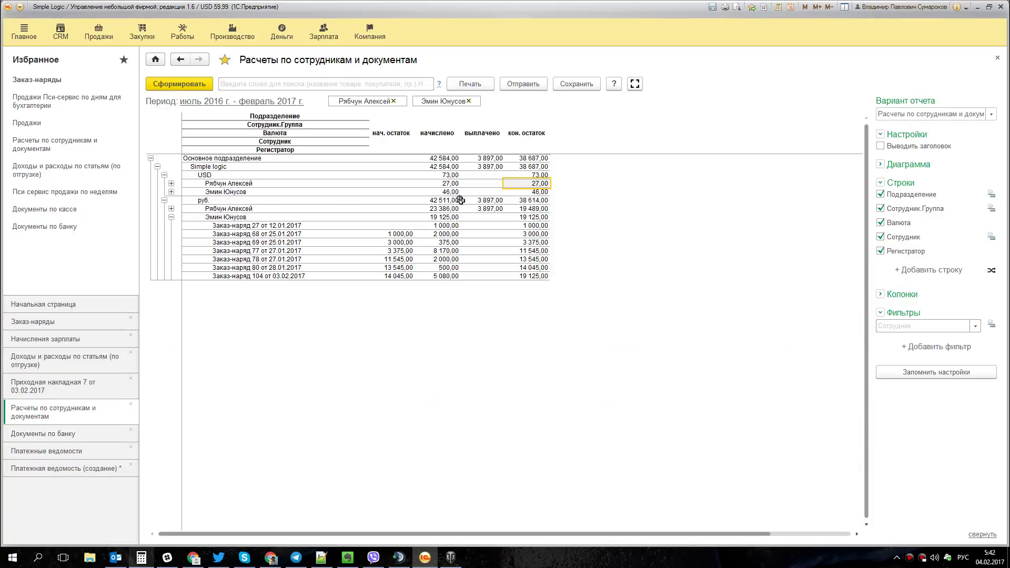
{"action": "left_click", "coordinate": [171, 217]}
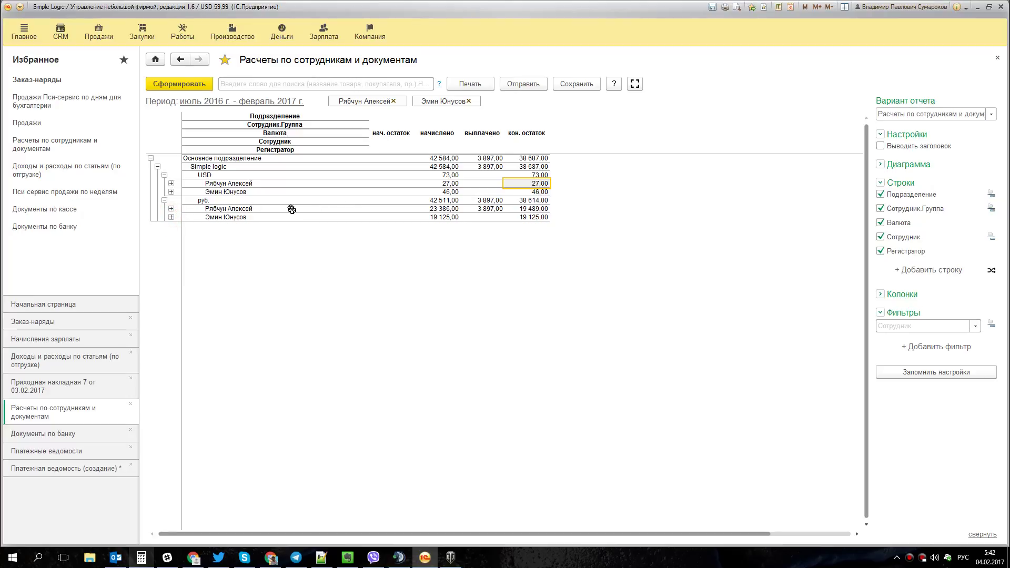
{"action": "left_click", "coordinate": [171, 209]}
{"action": "left_click", "coordinate": [259, 302]}
{"action": "left_click", "coordinate": [532, 302]}
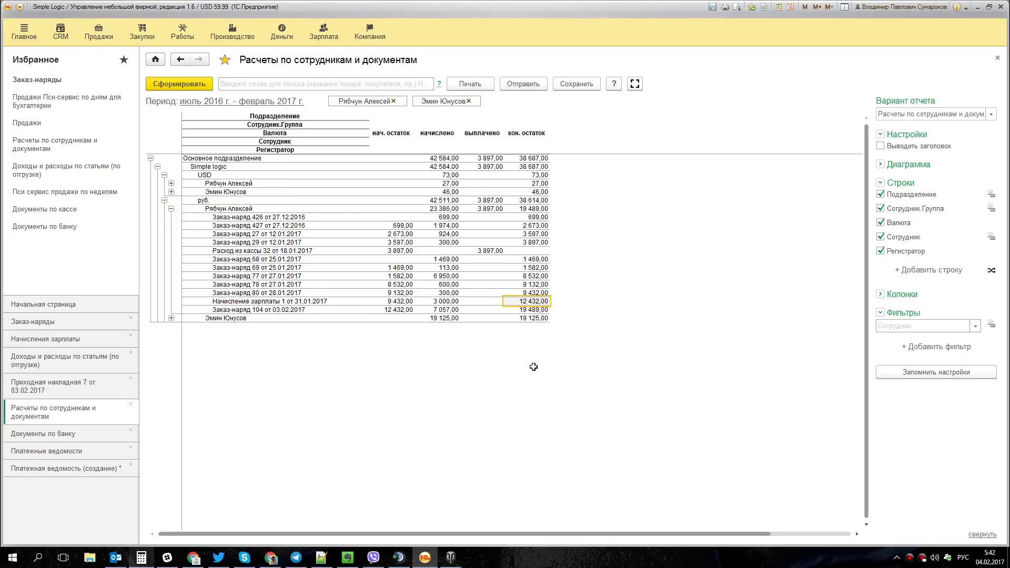
Subtract the bank expense of 14030,67 from the employee's ruble balance of 12432 in the calculator.
{"action": "left_click", "coordinate": [141, 557]}
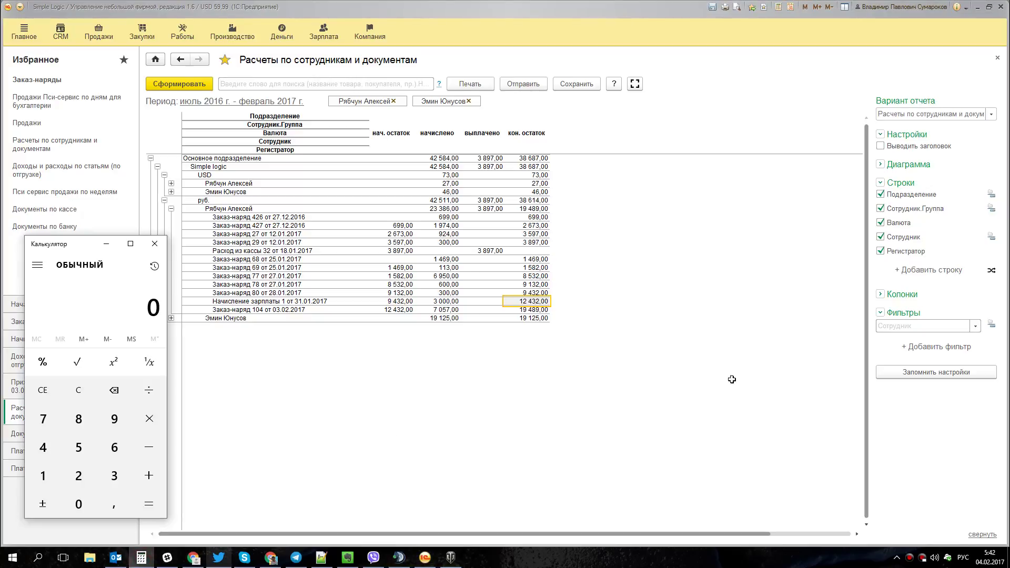
{"action": "type", "text": "12432"}
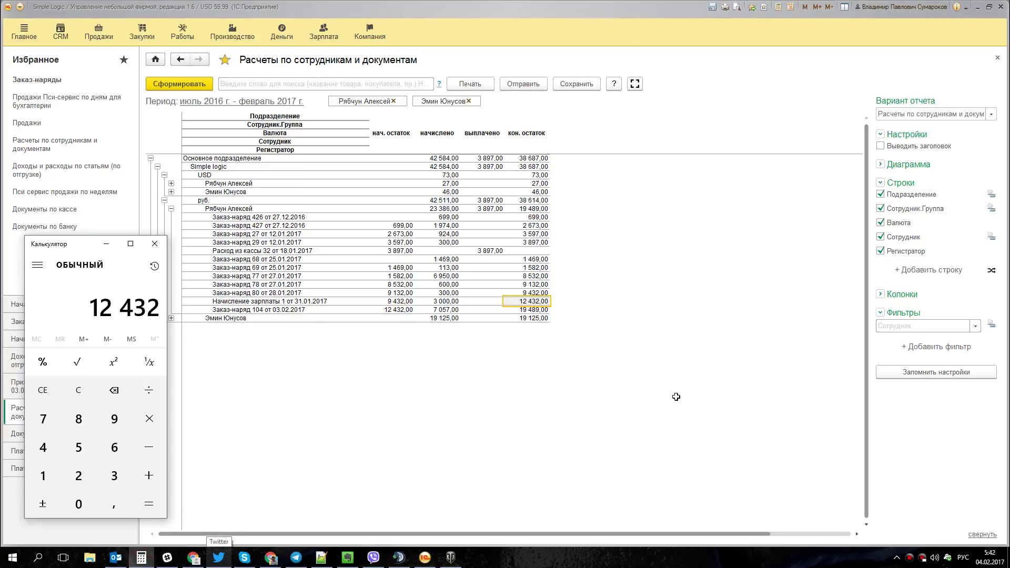
{"action": "left_click", "coordinate": [45, 468]}
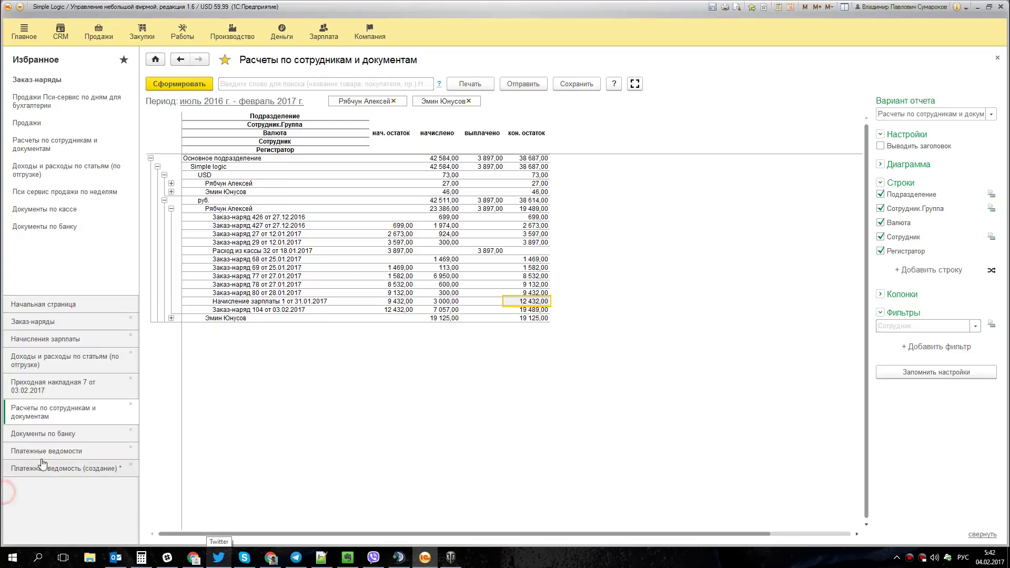
{"action": "left_click", "coordinate": [42, 456]}
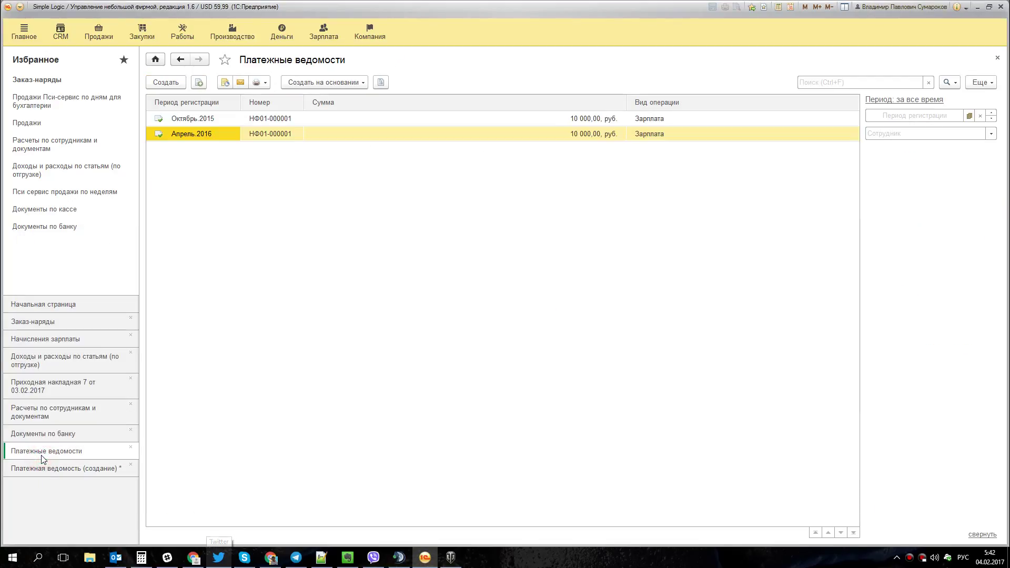
{"action": "left_click", "coordinate": [43, 436]}
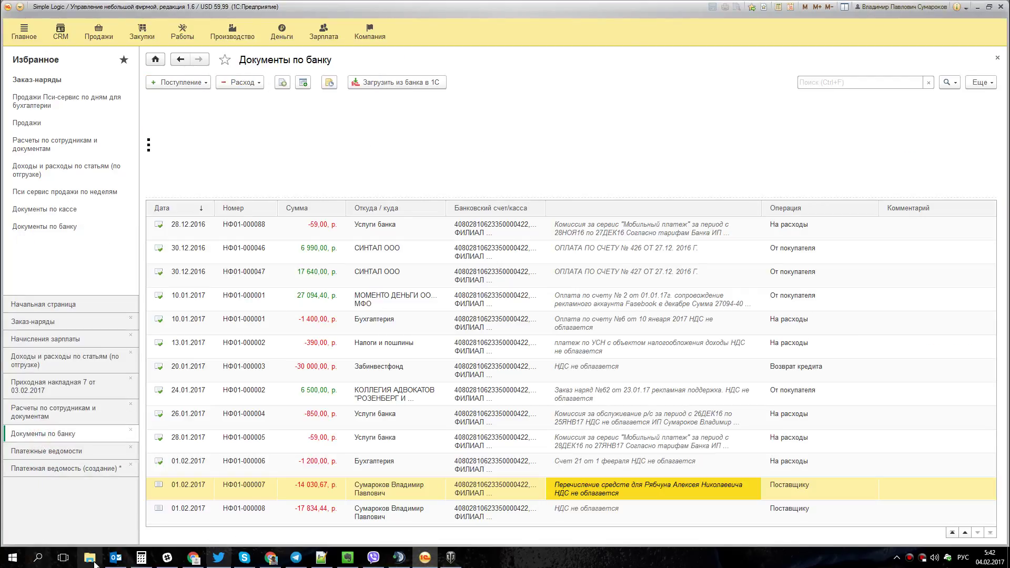
{"action": "left_click", "coordinate": [144, 559]}
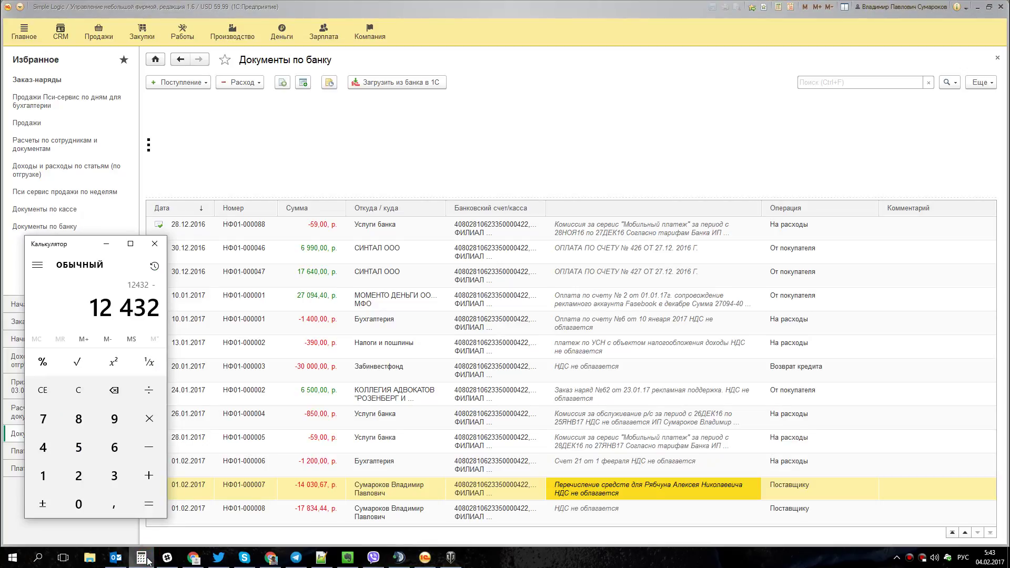
{"action": "type", "text": "14030,67"}
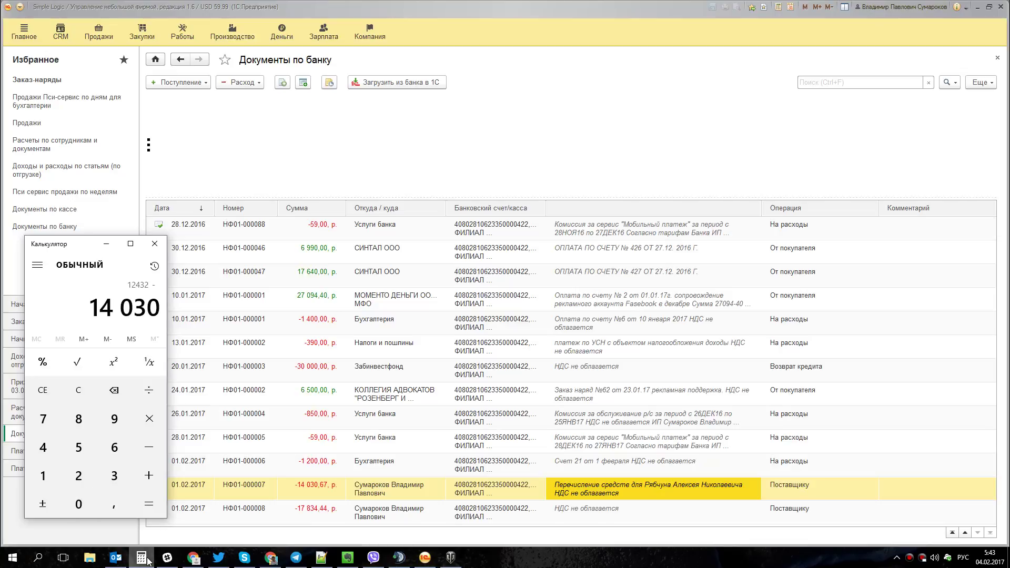
{"action": "key", "text": "Return"}
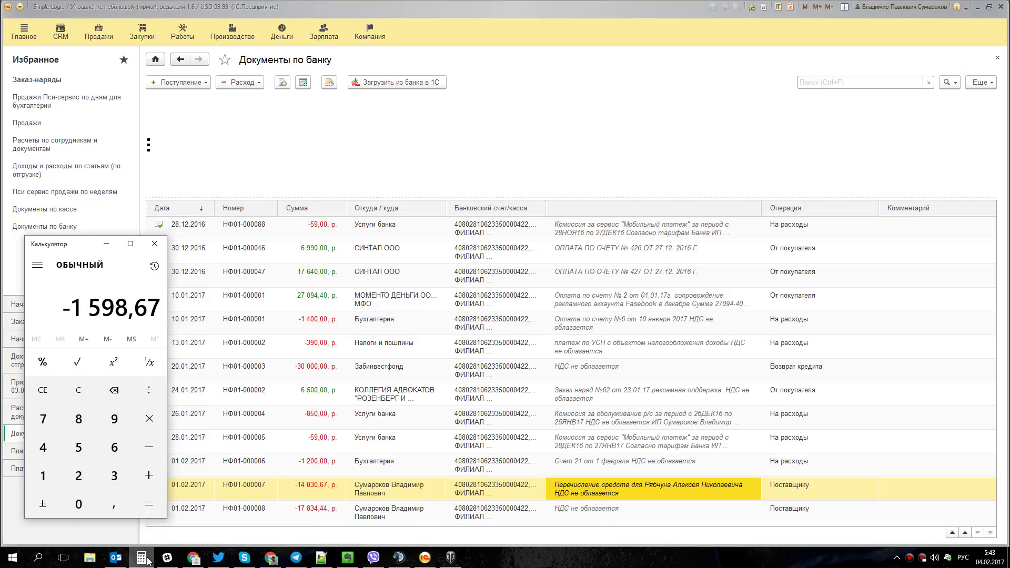
Return to the new payroll statement and divide the calculated difference by the first employee's 27 USD in the calculator.
{"action": "left_click_drag", "start_coordinate": [92, 244], "coordinate": [435, 143]}
{"action": "left_click", "coordinate": [66, 472]}
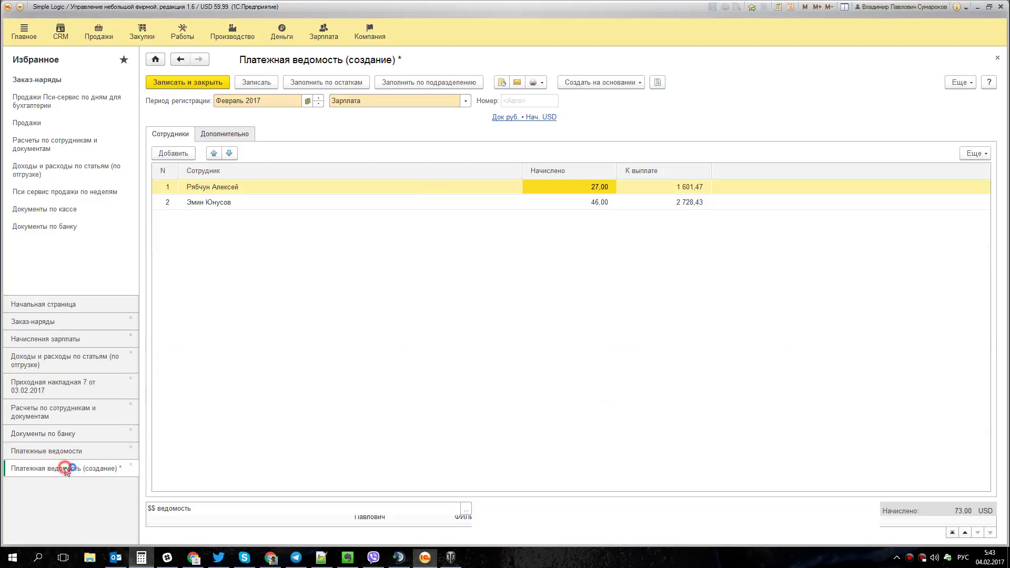
{"action": "left_click", "coordinate": [141, 557]}
{"action": "left_click_drag", "start_coordinate": [406, 145], "coordinate": [243, 248]}
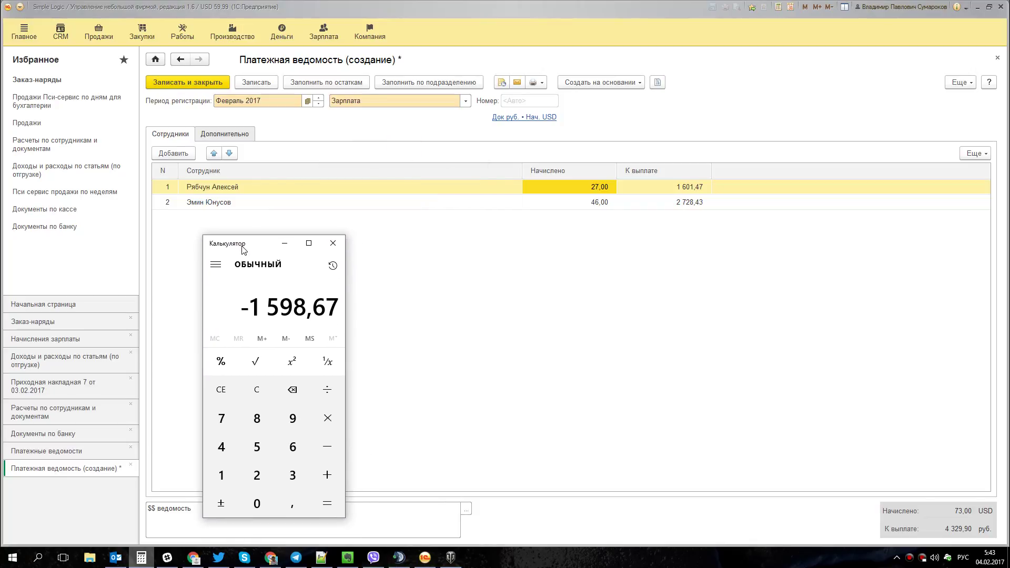
{"action": "key", "text": "slash"}
{"action": "type", "text": "27"}
{"action": "key", "text": "Return"}
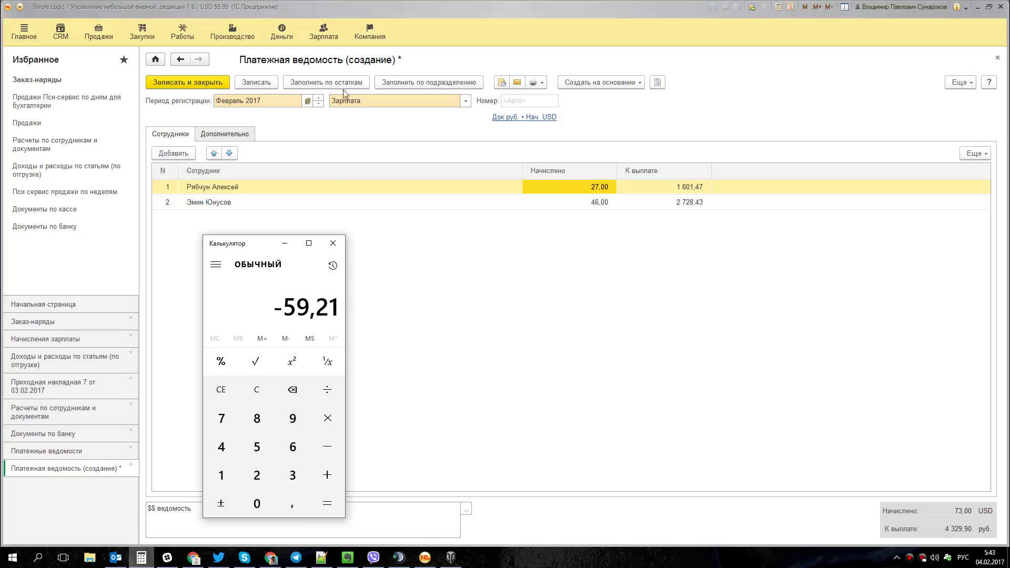
Set the statement's USD accrual rate to 59,21 and recalculate the amounts by currency.
{"action": "left_click", "coordinate": [595, 107]}
{"action": "left_click", "coordinate": [547, 117]}
{"action": "left_click", "coordinate": [565, 268]}
{"action": "type", "text": "59,"}
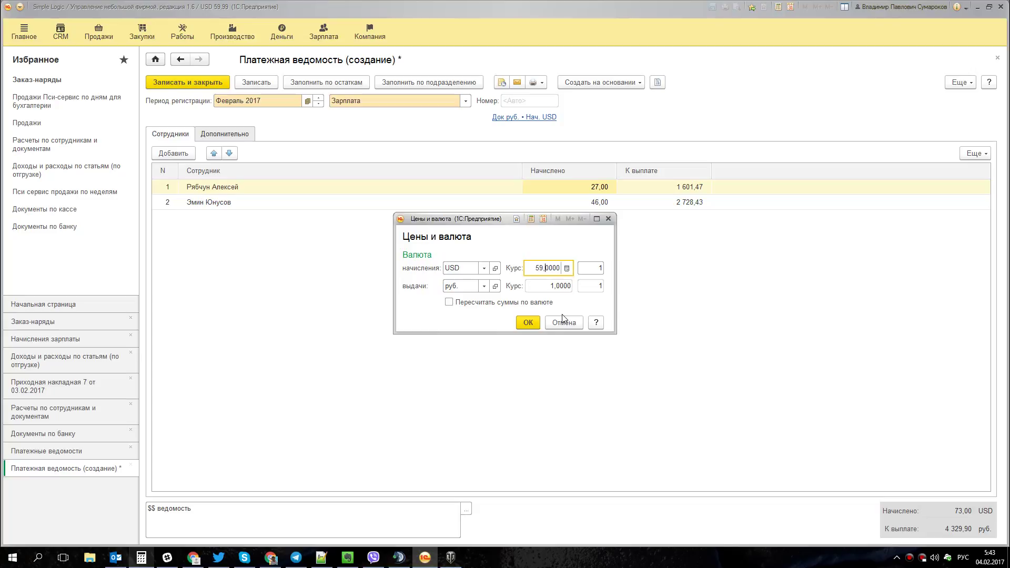
{"action": "type", "text": "21"}
{"action": "key", "text": "Tab"}
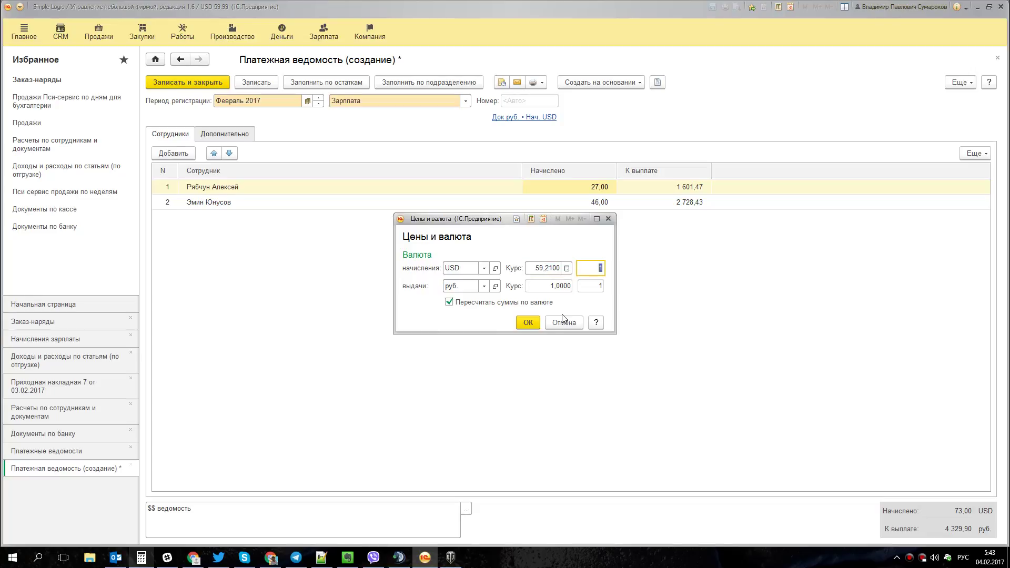
{"action": "left_click", "coordinate": [524, 323]}
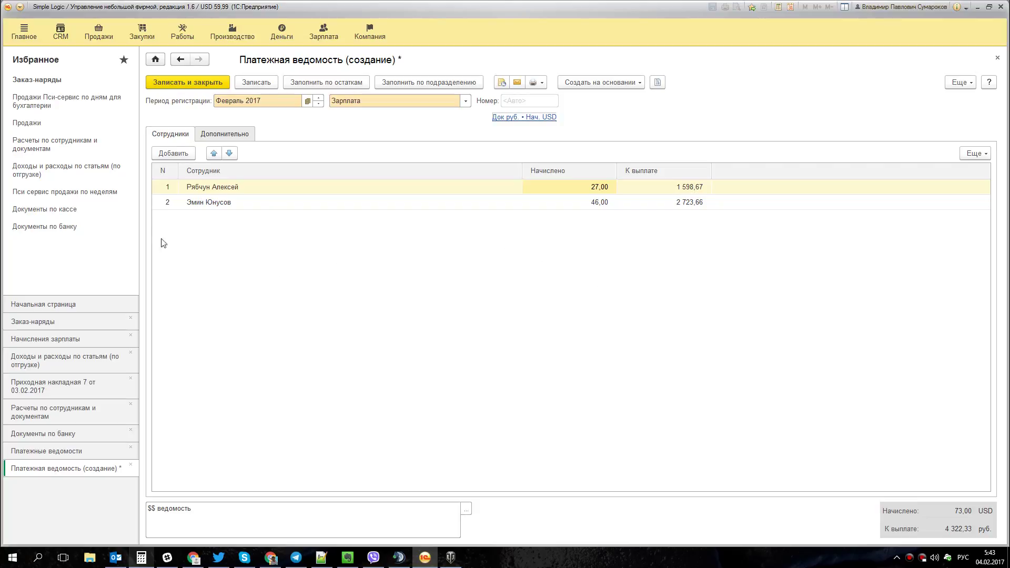
Review both employee rows in the USD payroll statement, and save and close it.
{"action": "left_click", "coordinate": [213, 203]}
{"action": "left_click", "coordinate": [212, 188]}
{"action": "left_click", "coordinate": [213, 202]}
{"action": "left_click", "coordinate": [208, 188]}
{"action": "left_click", "coordinate": [216, 203]}
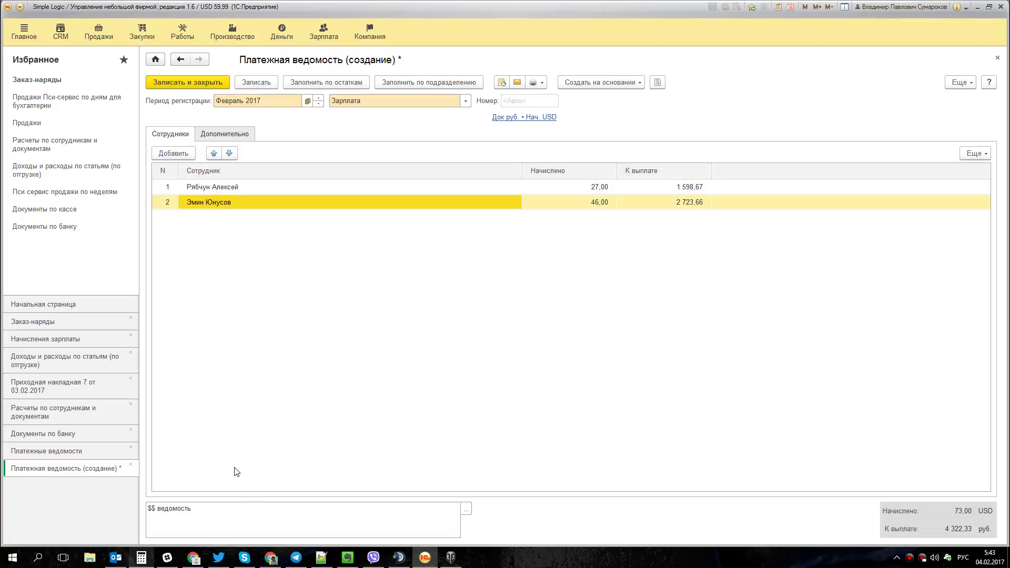
{"action": "left_click", "coordinate": [199, 86]}
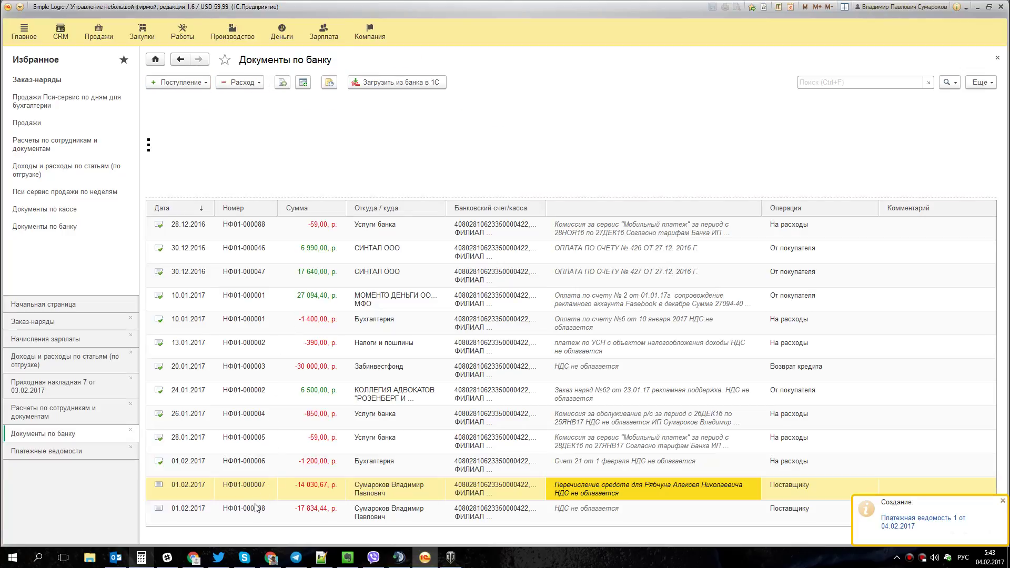
Open the list of payroll statements and customize its form to show the Комментарий column.
{"action": "left_click", "coordinate": [63, 451]}
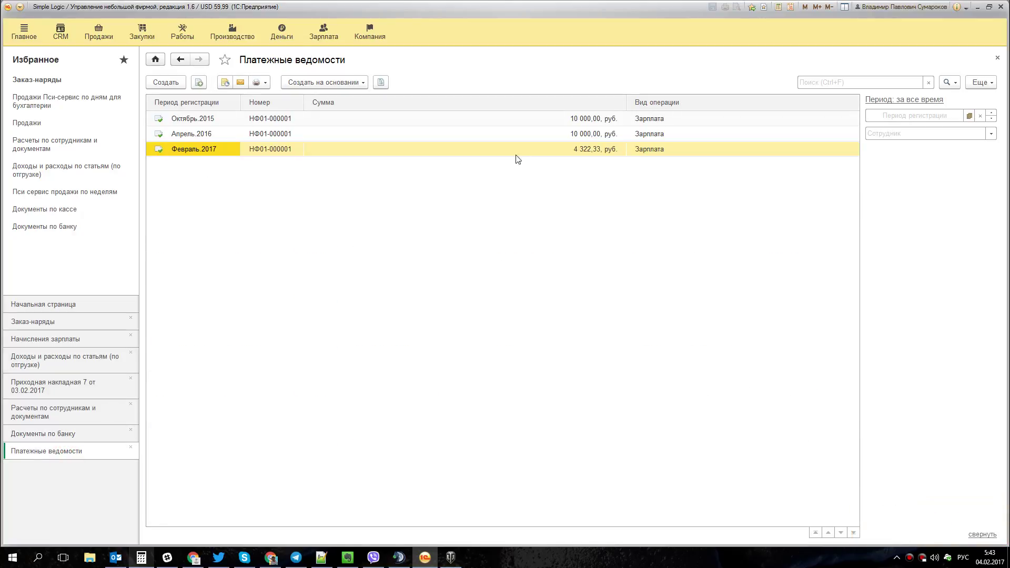
{"action": "right_click", "coordinate": [428, 177]}
{"action": "left_click", "coordinate": [980, 82]}
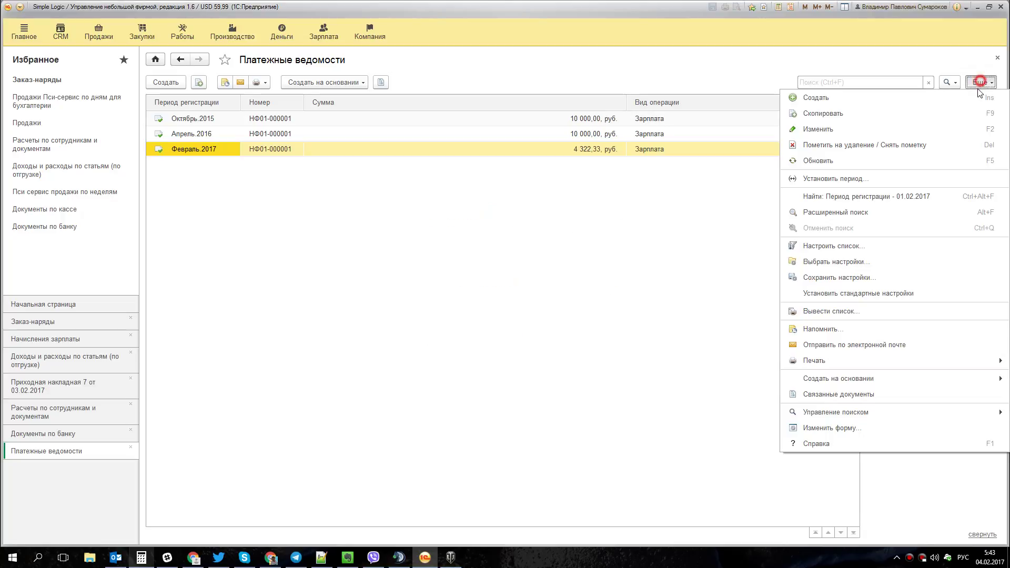
{"action": "left_click", "coordinate": [918, 430]}
{"action": "left_click", "coordinate": [299, 238]}
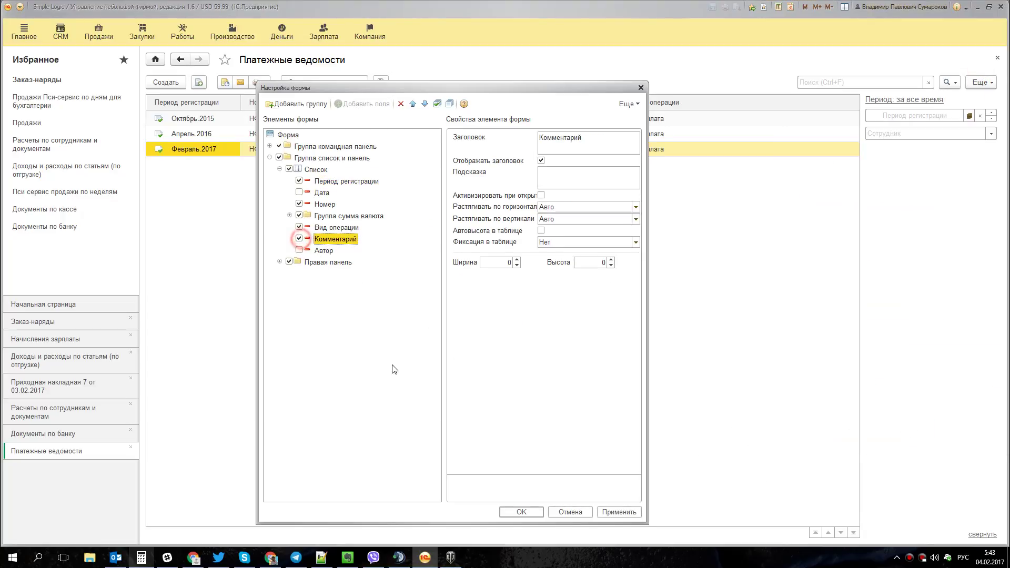
{"action": "left_click", "coordinate": [532, 512]}
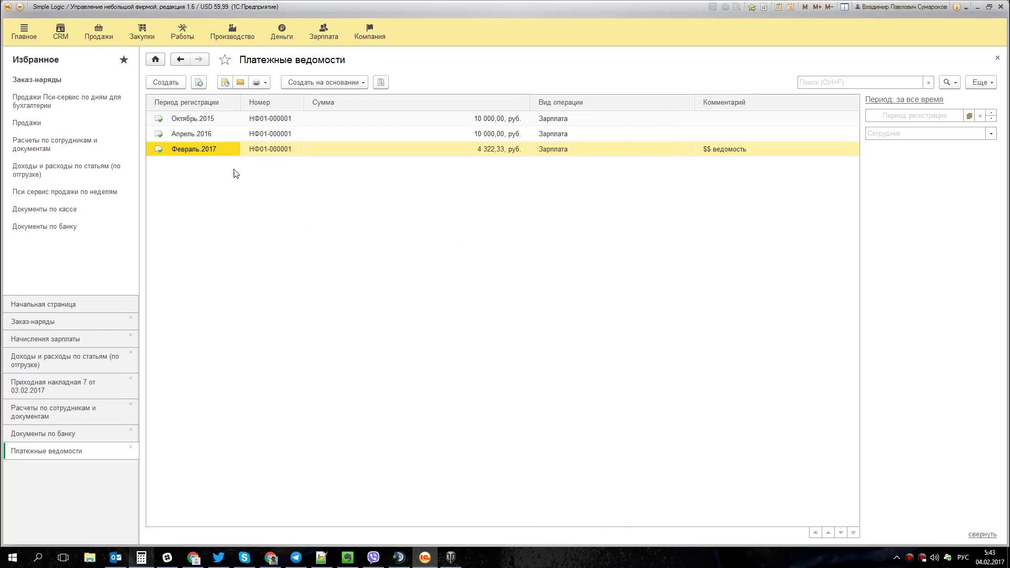
Create a new February 2017 salary payroll statement with the comment "Рублевая".
{"action": "left_click", "coordinate": [167, 84]}
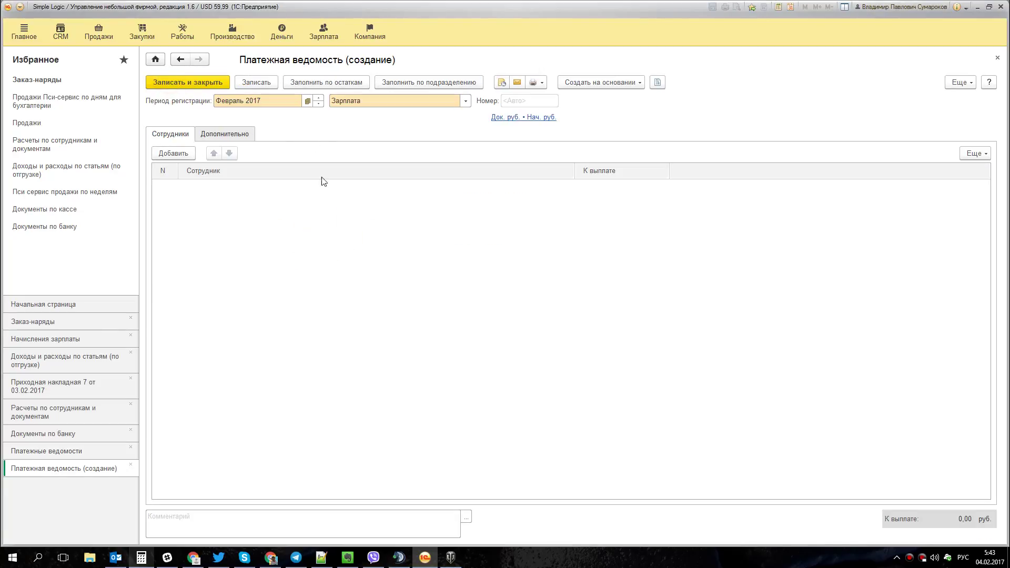
{"action": "left_click", "coordinate": [238, 518]}
{"action": "type", "text": "Рублевая"}
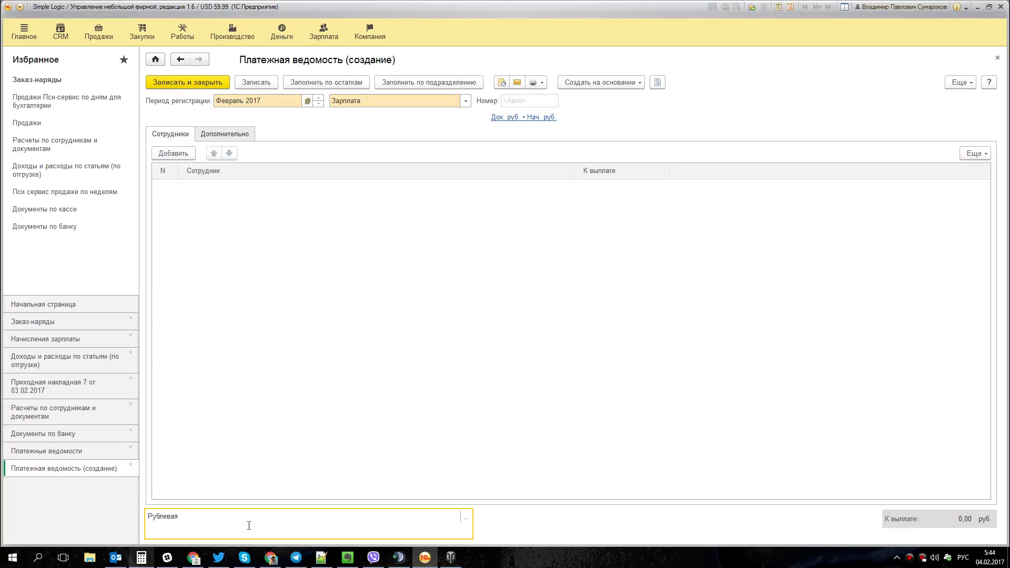
Add both employees from the USD statement as separate rows in the ruble payroll statement.
{"action": "left_click", "coordinate": [171, 153]}
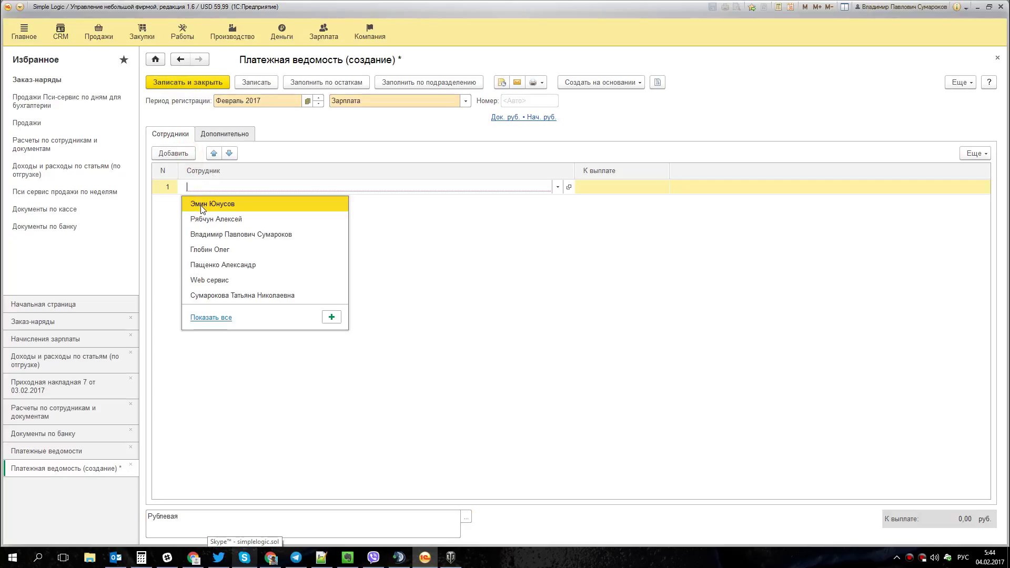
{"action": "left_click", "coordinate": [201, 204]}
{"action": "left_click", "coordinate": [173, 153]}
{"action": "left_click", "coordinate": [240, 234]}
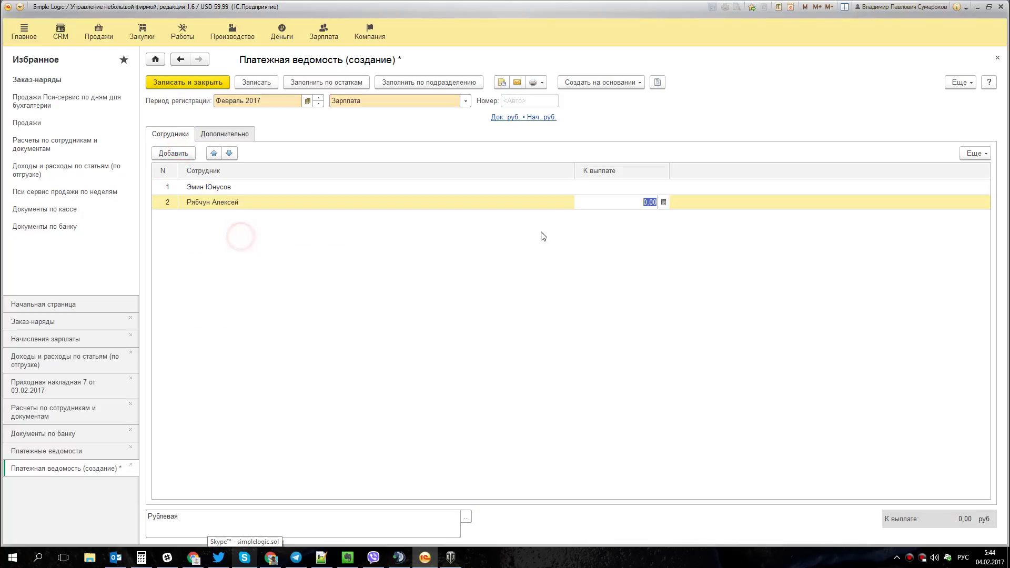
Look up the second listed employee's ruble balance after the 31.01.2017 salary accrual and set their payout to 12 432,00.
{"action": "left_click", "coordinate": [79, 413]}
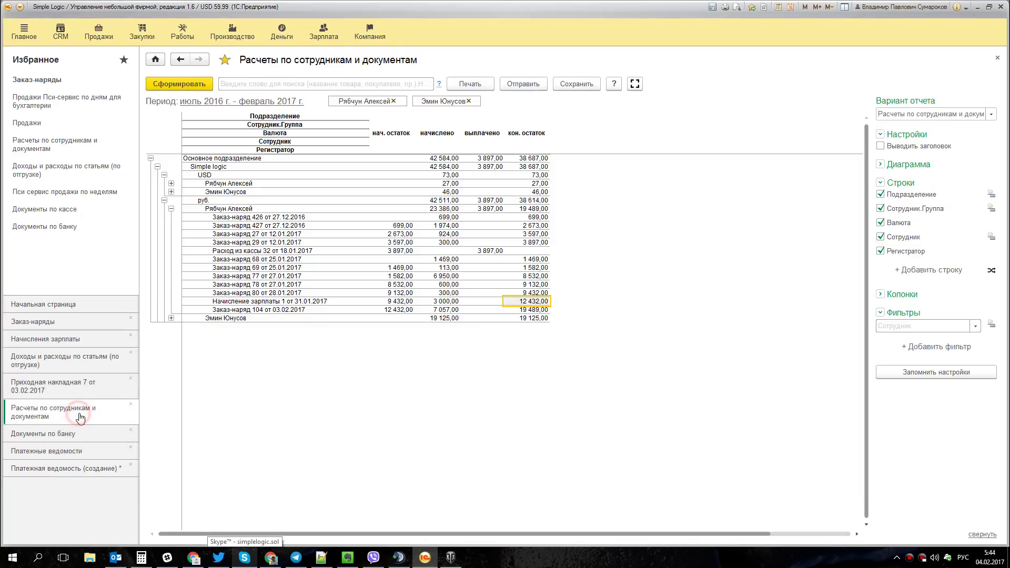
{"action": "left_click", "coordinate": [221, 192]}
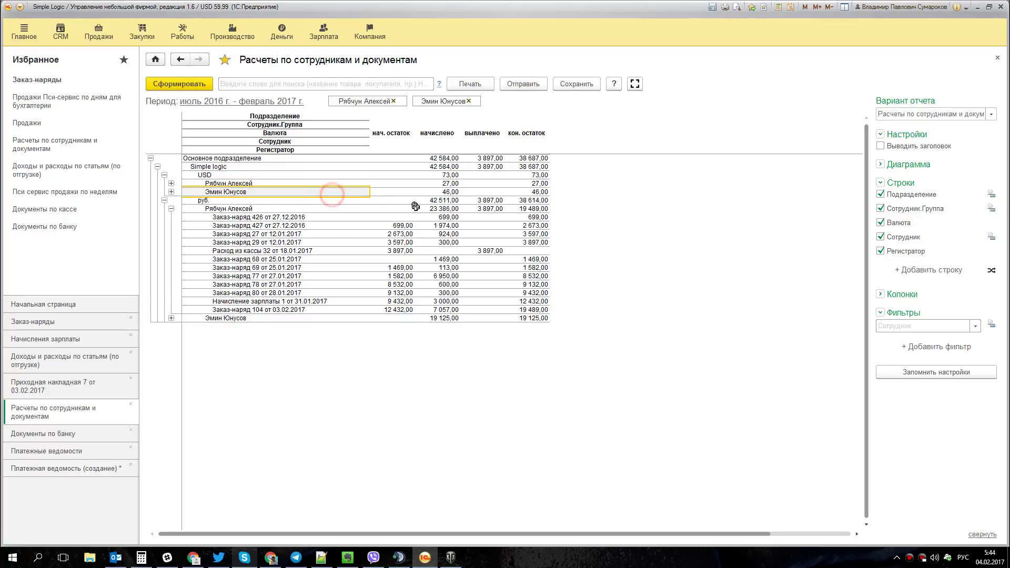
{"action": "left_click", "coordinate": [236, 213]}
{"action": "left_click", "coordinate": [258, 301]}
{"action": "left_click", "coordinate": [526, 301]}
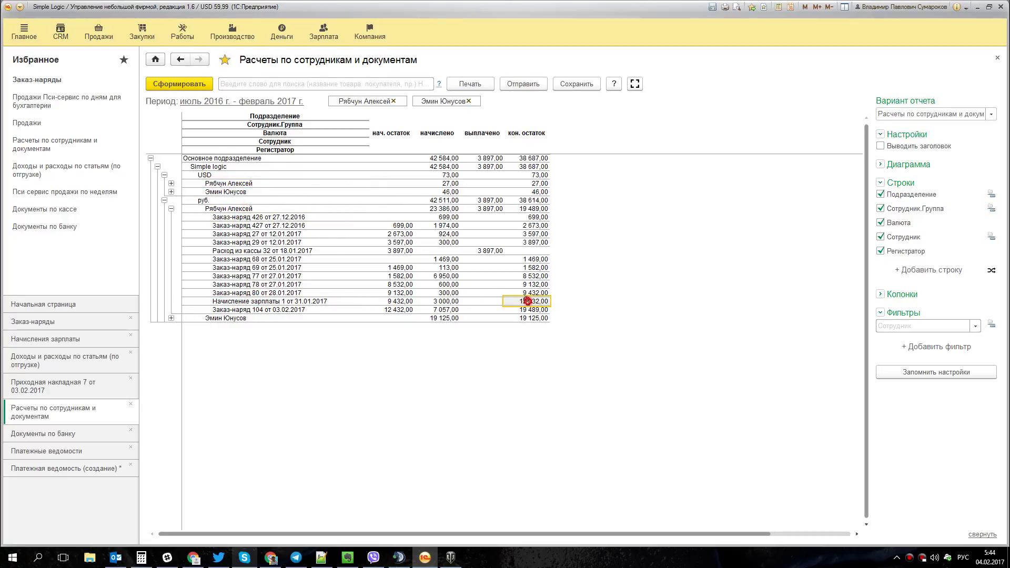
{"action": "left_click", "coordinate": [75, 468]}
{"action": "type", "text": "12 432,00"}
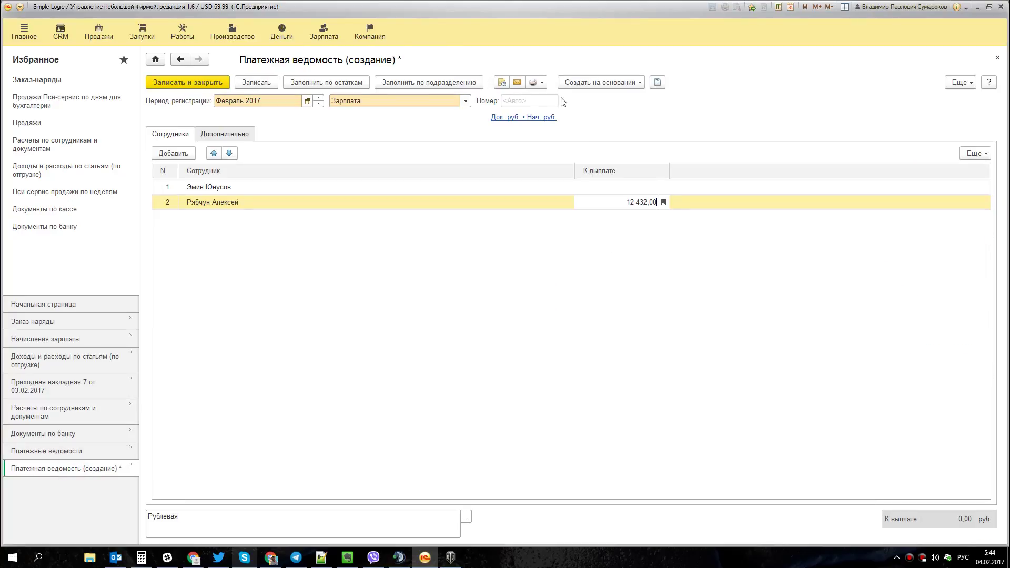
{"action": "key", "text": "Return"}
{"action": "key", "text": "Escape"}
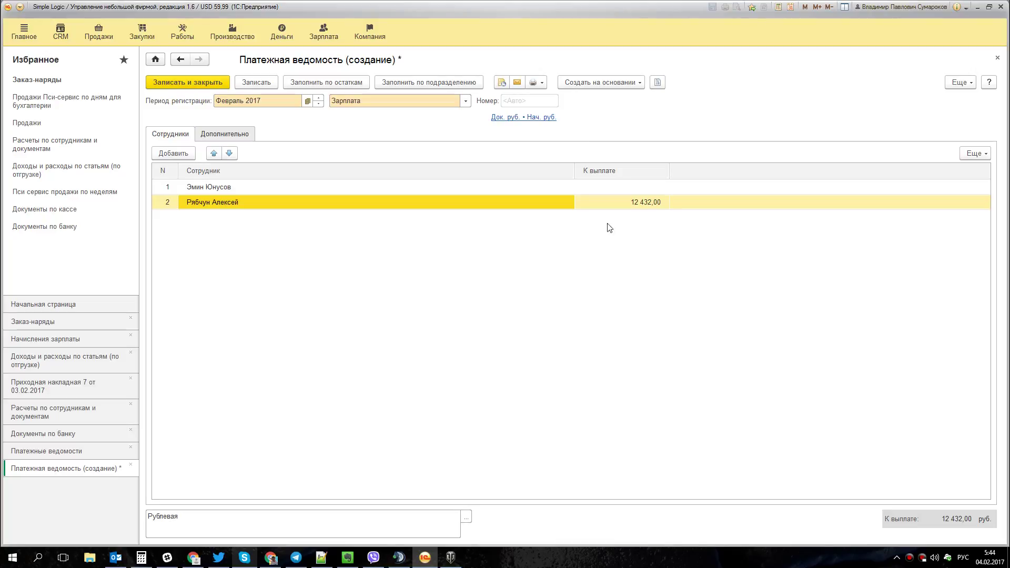
Look up the first listed employee's ruble balance after the 28.01.2017 work order and set their payout to 14 045,00.
{"action": "left_click", "coordinate": [621, 188]}
{"action": "left_click", "coordinate": [61, 452]}
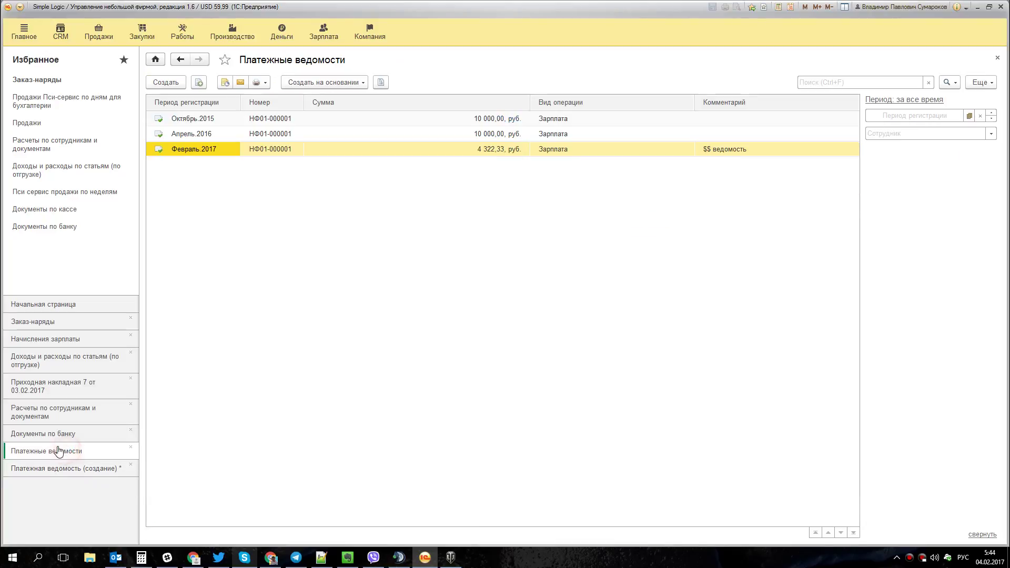
{"action": "left_click", "coordinate": [57, 435]}
{"action": "left_click", "coordinate": [50, 410]}
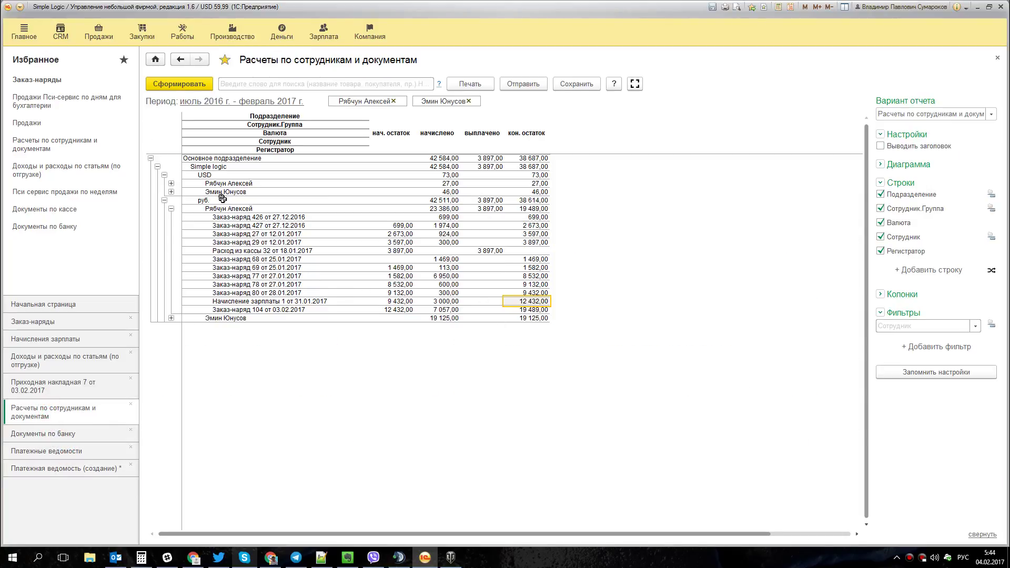
{"action": "left_click", "coordinate": [171, 318]}
{"action": "left_click", "coordinate": [526, 368]}
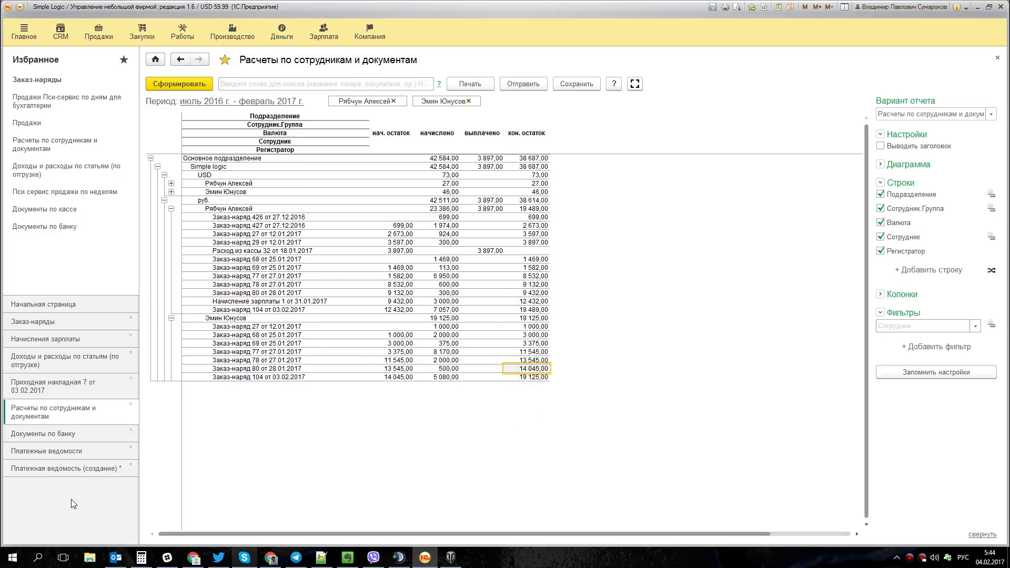
{"action": "left_click", "coordinate": [58, 468]}
{"action": "left_click", "coordinate": [617, 187]}
{"action": "type", "text": "14 045,00"}
{"action": "key", "text": "Return"}
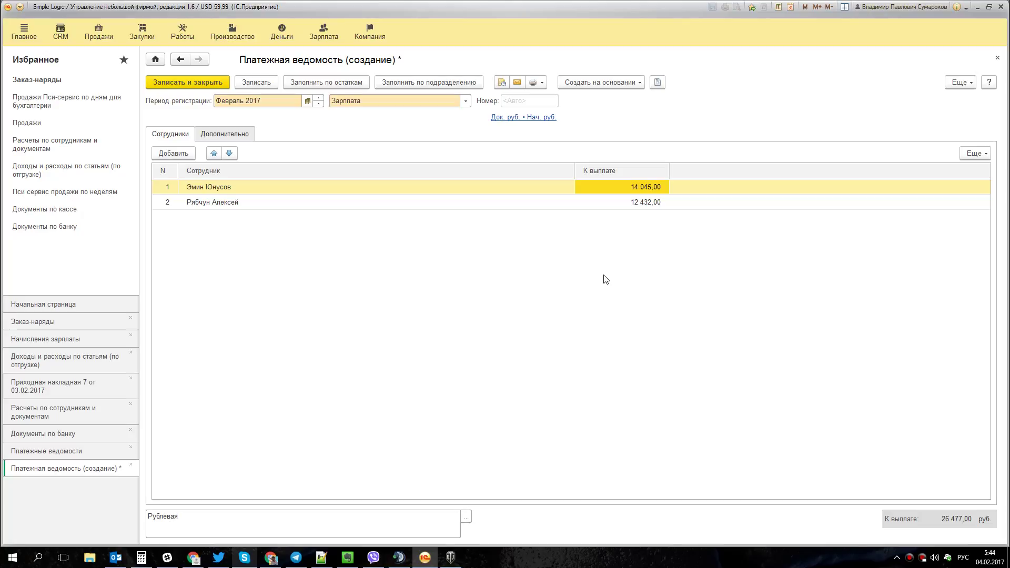
Check the additional details and currency settings of the ruble payroll statement, and save and close it.
{"action": "left_click", "coordinate": [218, 134]}
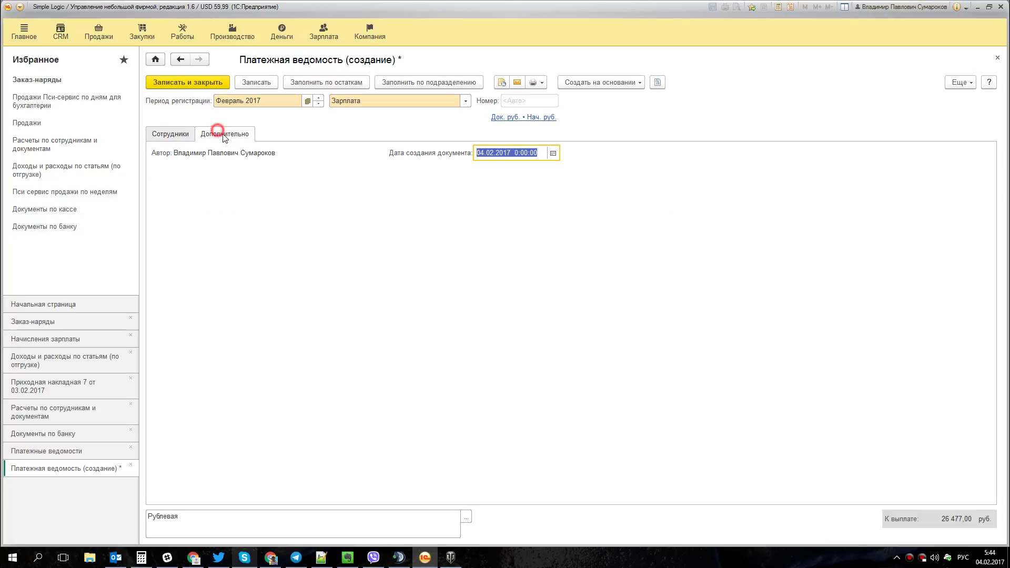
{"action": "left_click", "coordinate": [181, 135]}
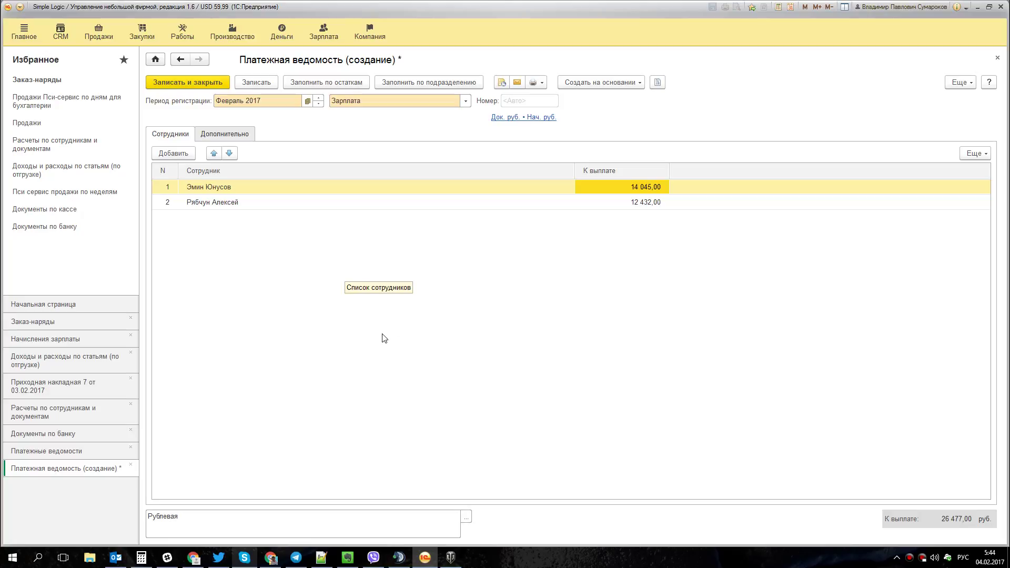
{"action": "left_click", "coordinate": [534, 117]}
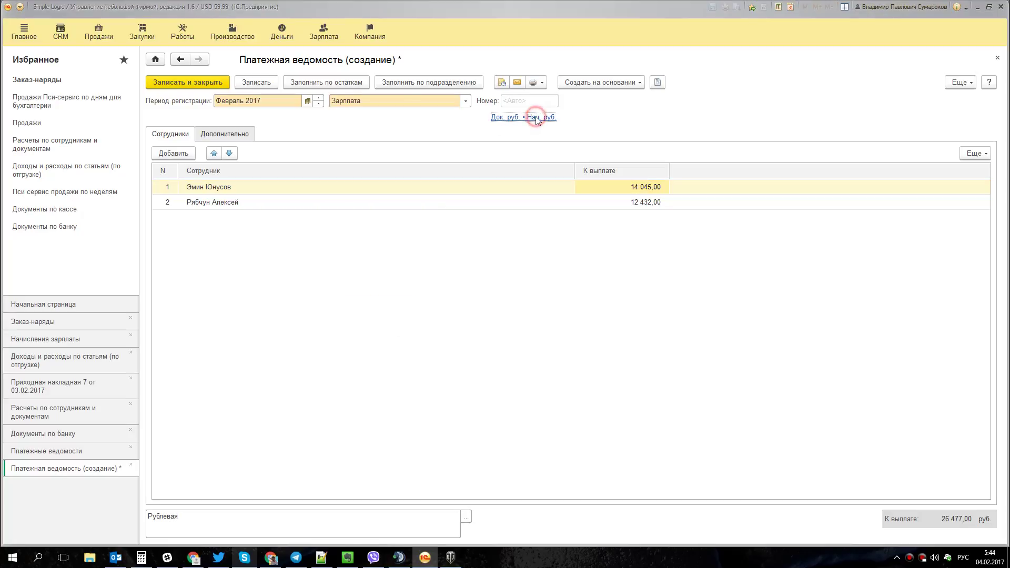
{"action": "left_click", "coordinate": [564, 322]}
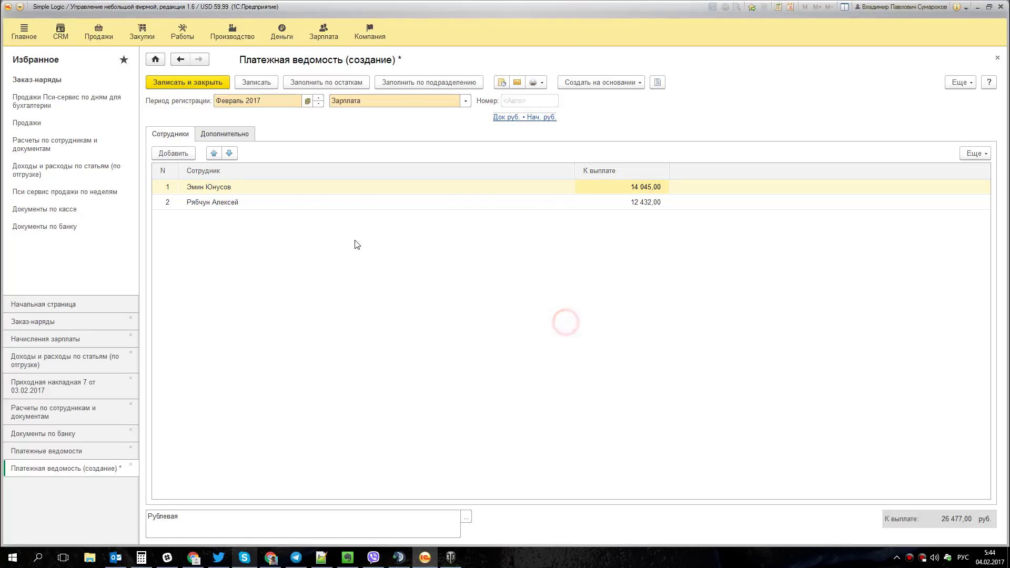
{"action": "left_click", "coordinate": [210, 84]}
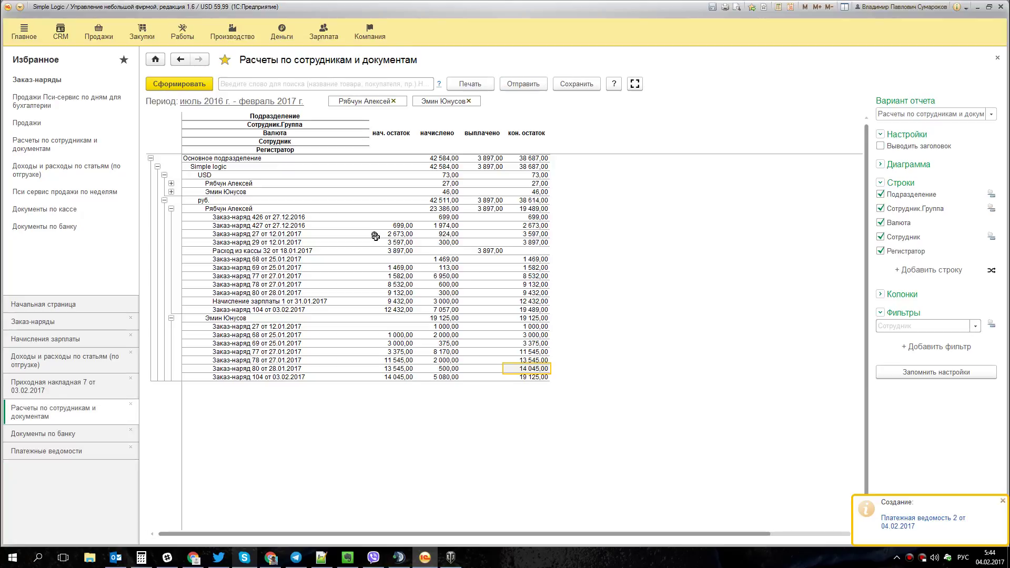
Check the "Рублевая" February 2017 statement and its amount in the list of payroll statements.
{"action": "left_click", "coordinate": [63, 434]}
{"action": "left_click", "coordinate": [58, 451]}
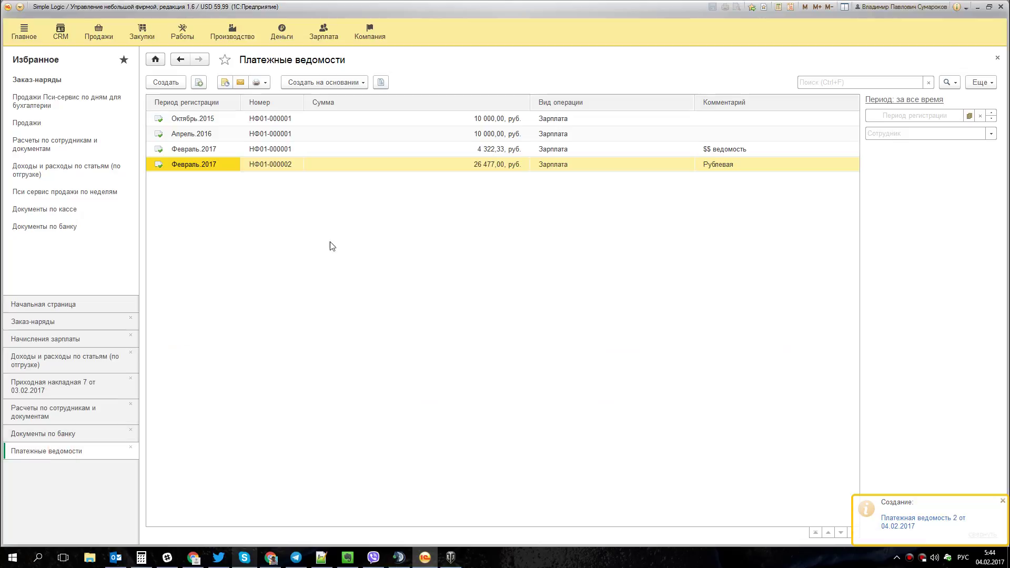
{"action": "left_click", "coordinate": [500, 164]}
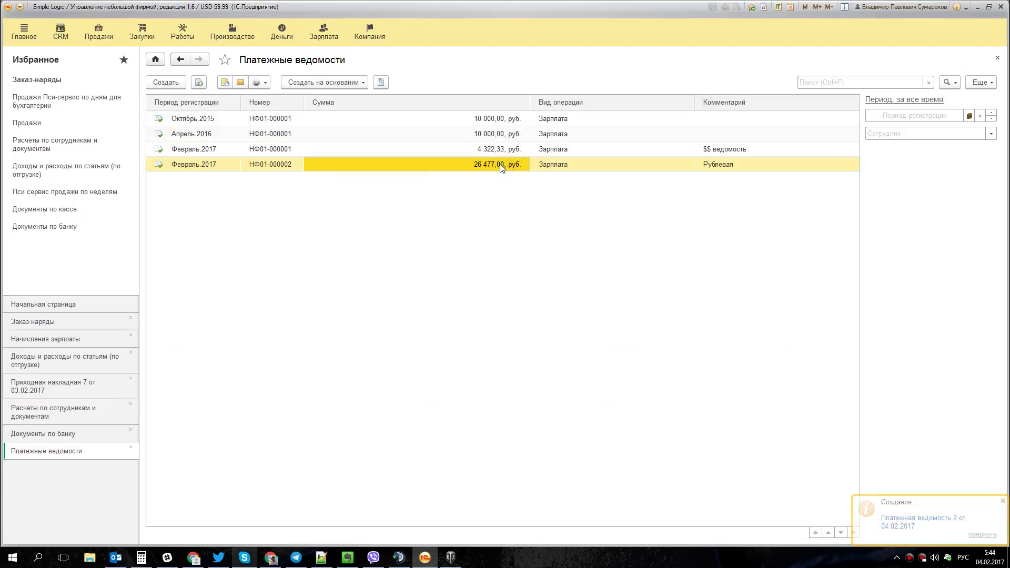
Open the 01.02.2017 bank expense for 14 030,67 rubles and set its operation to "Зарплата по ведомости".
{"action": "left_click", "coordinate": [63, 434]}
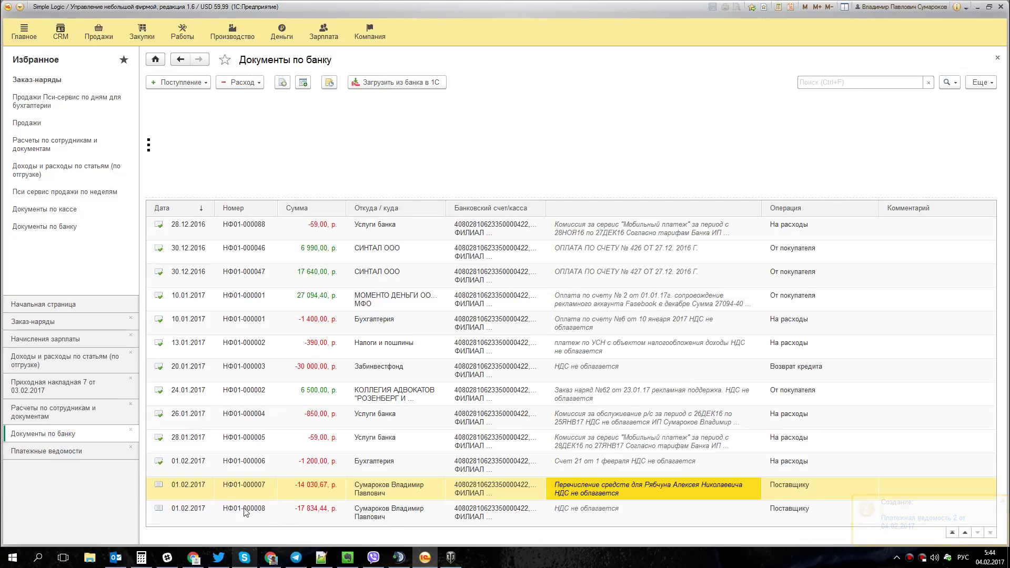
{"action": "double_click", "coordinate": [298, 493]}
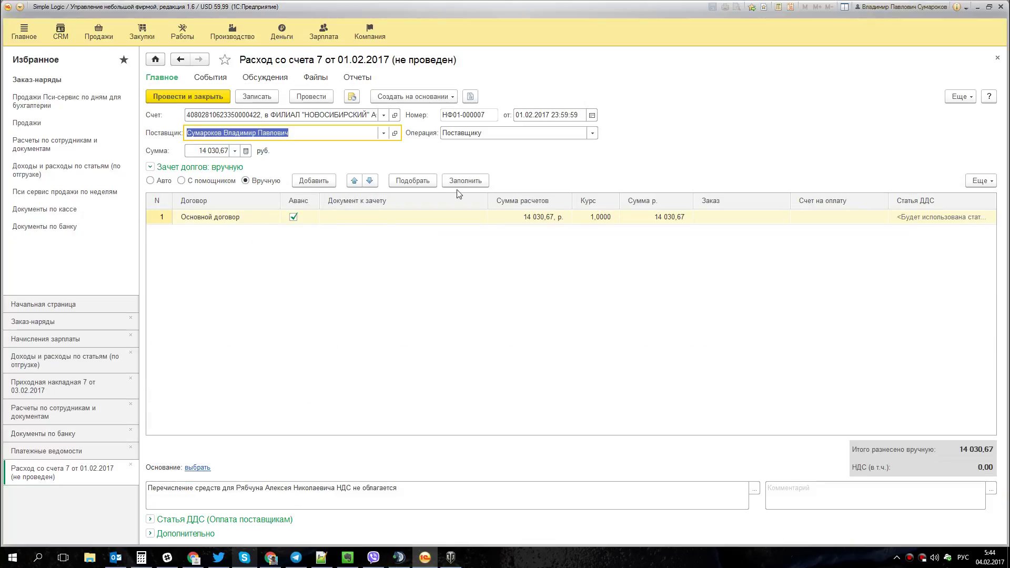
{"action": "left_click", "coordinate": [593, 133]}
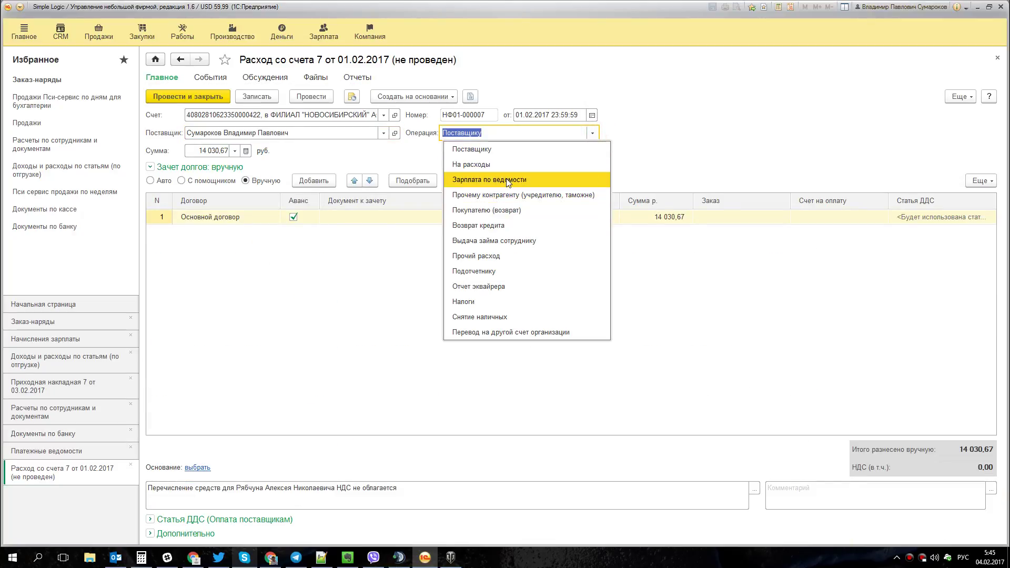
{"action": "left_click", "coordinate": [506, 178]}
Add a row to the expense's payment details and select the February 2017 "$$ ведомость" payroll statement in it.
{"action": "left_click", "coordinate": [168, 180]}
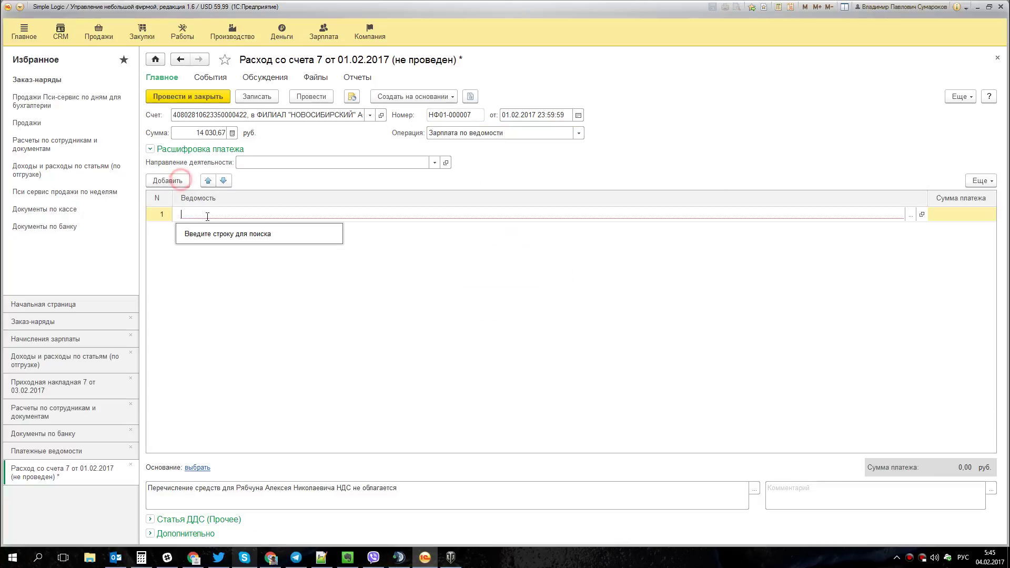
{"action": "left_click", "coordinate": [909, 214]}
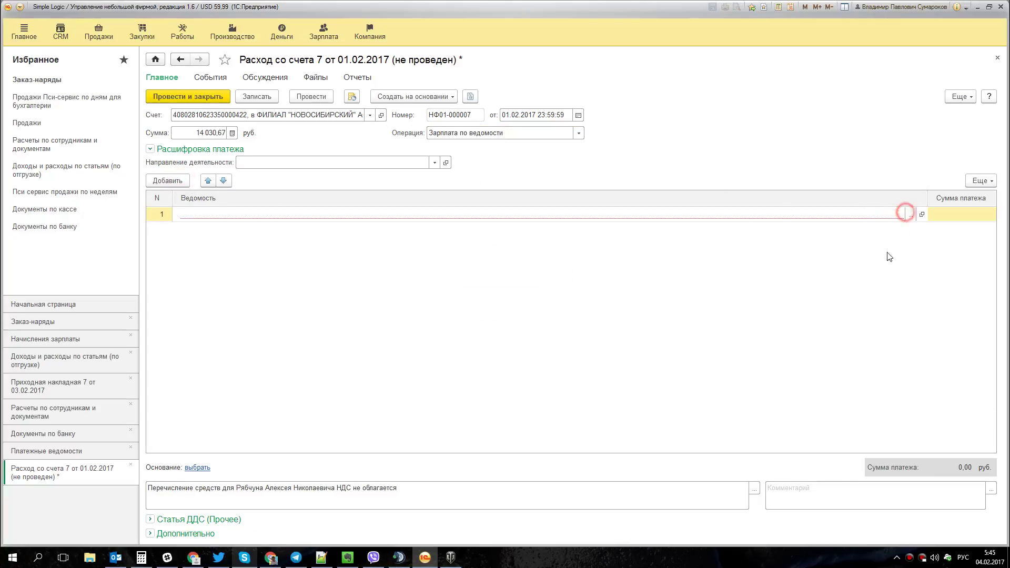
{"action": "left_click", "coordinate": [911, 215]}
{"action": "left_click", "coordinate": [566, 232]}
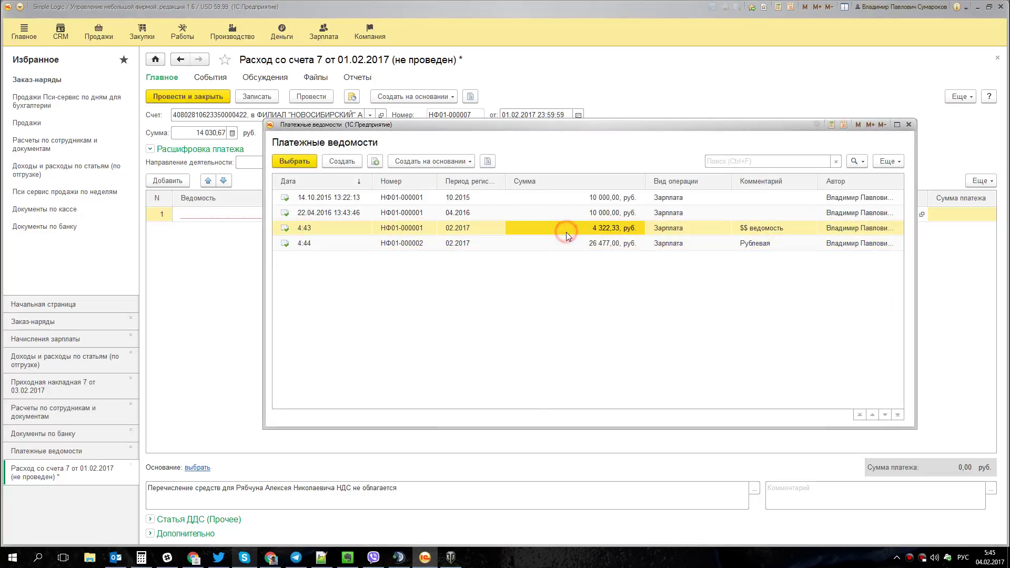
{"action": "double_click", "coordinate": [550, 229]}
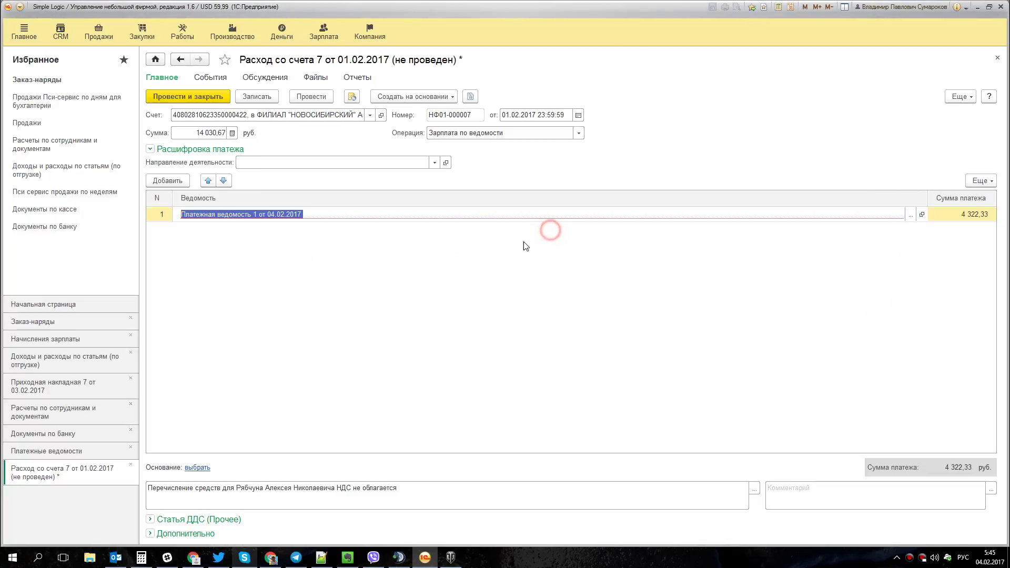
Try to edit the payment amount and the statement reference in the expense's payment details row.
{"action": "left_click", "coordinate": [965, 216]}
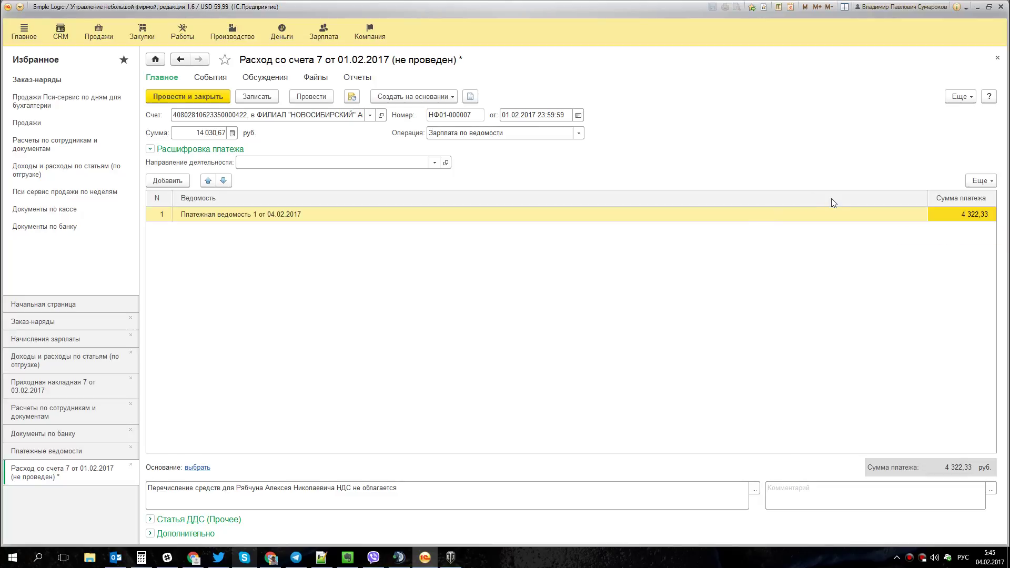
{"action": "left_click", "coordinate": [841, 217]}
{"action": "left_click", "coordinate": [842, 216]}
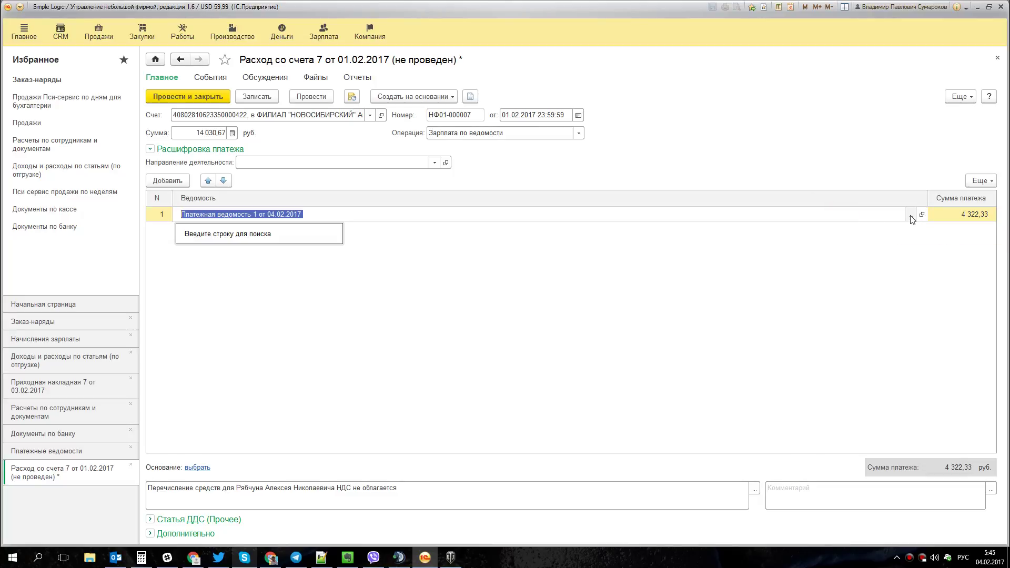
{"action": "left_click", "coordinate": [963, 213]}
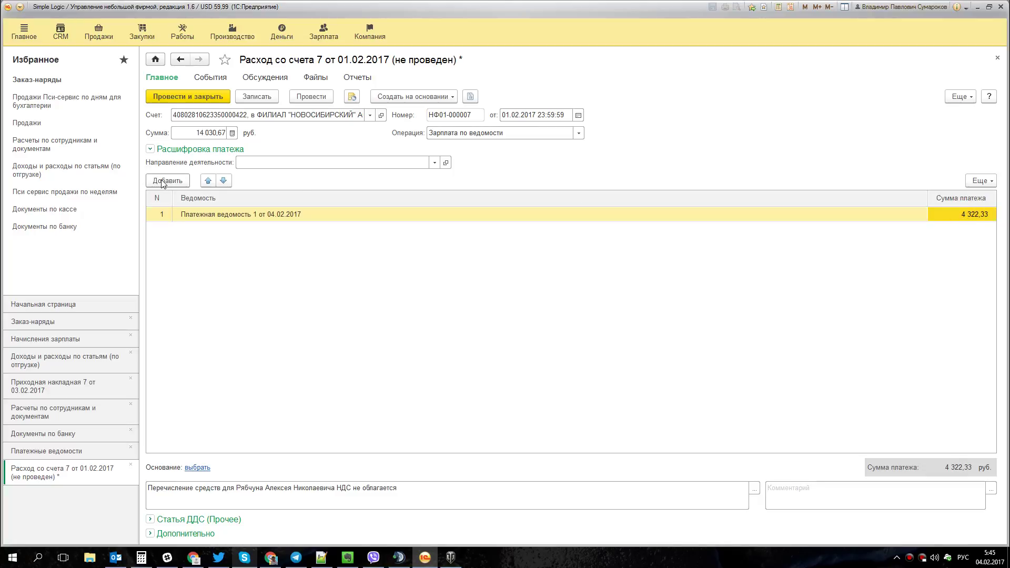
Set the expense's business direction (Направление деятельности) to "Простая логика".
{"action": "left_click", "coordinate": [435, 162]}
{"action": "left_click", "coordinate": [271, 234]}
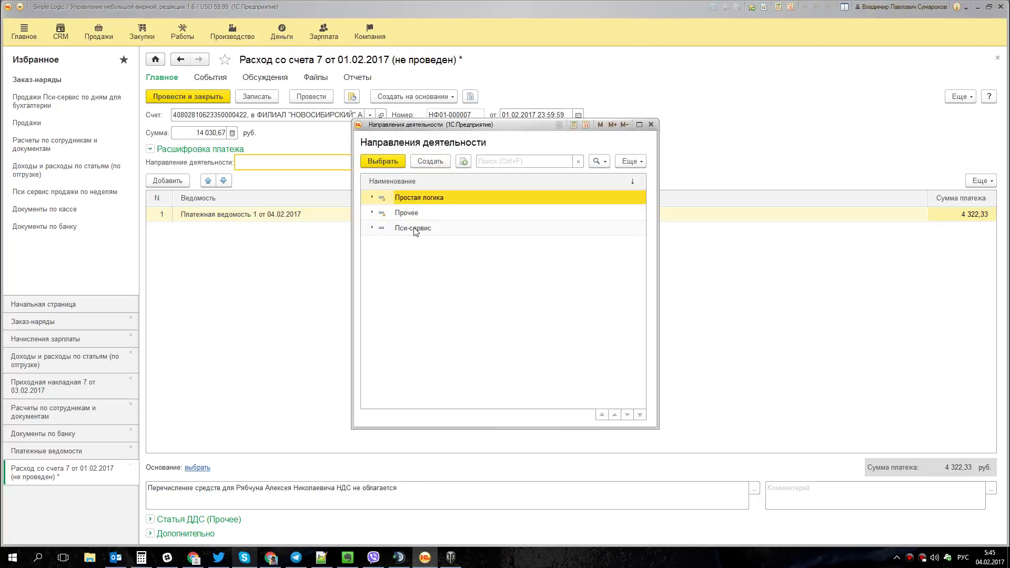
{"action": "double_click", "coordinate": [416, 198]}
{"action": "left_click", "coordinate": [369, 216]}
Try again to edit the payment amount of the payroll statement row.
{"action": "left_click", "coordinate": [971, 214]}
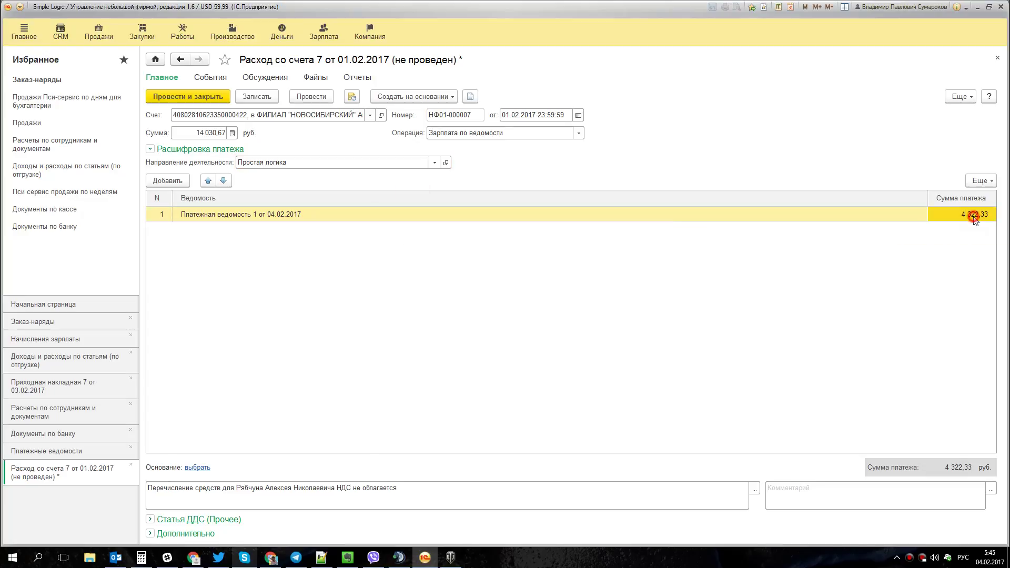
{"action": "left_click", "coordinate": [989, 180]}
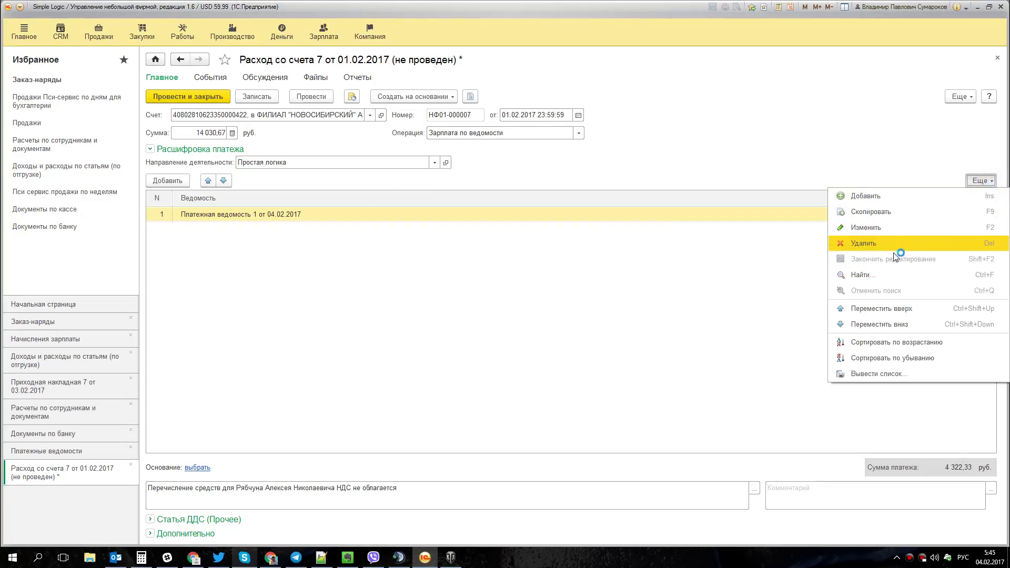
{"action": "left_click", "coordinate": [880, 228]}
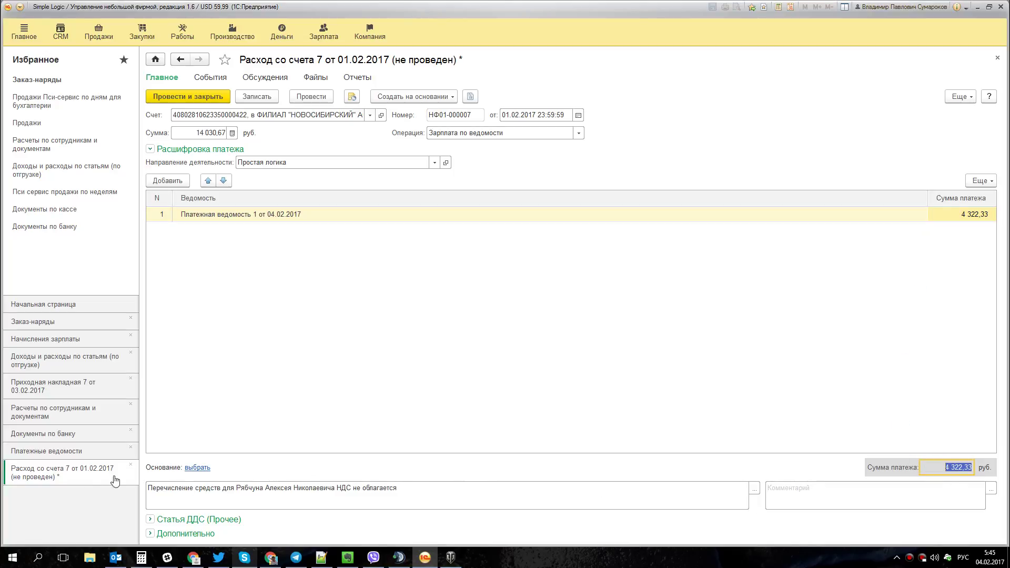
Check the "$$ ведомость" entry in the list of payroll statements and return to the bank expense.
{"action": "left_click", "coordinate": [62, 453]}
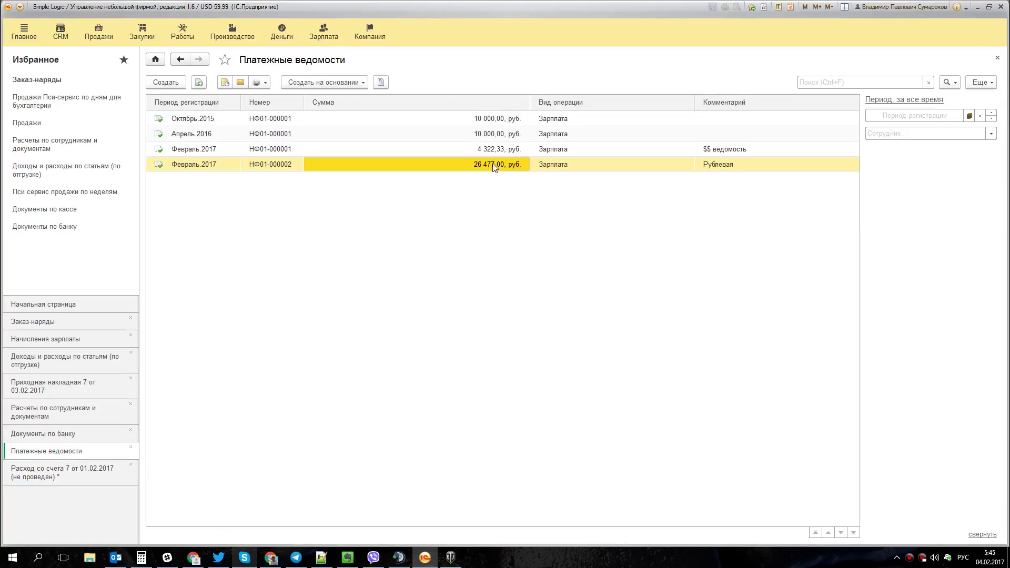
{"action": "left_click", "coordinate": [464, 149]}
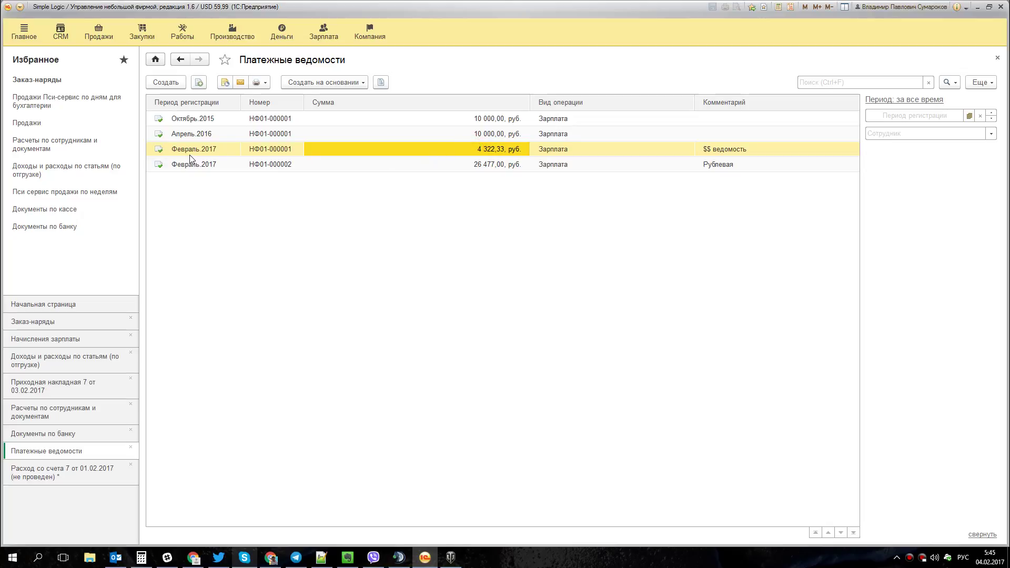
{"action": "left_click", "coordinate": [73, 471]}
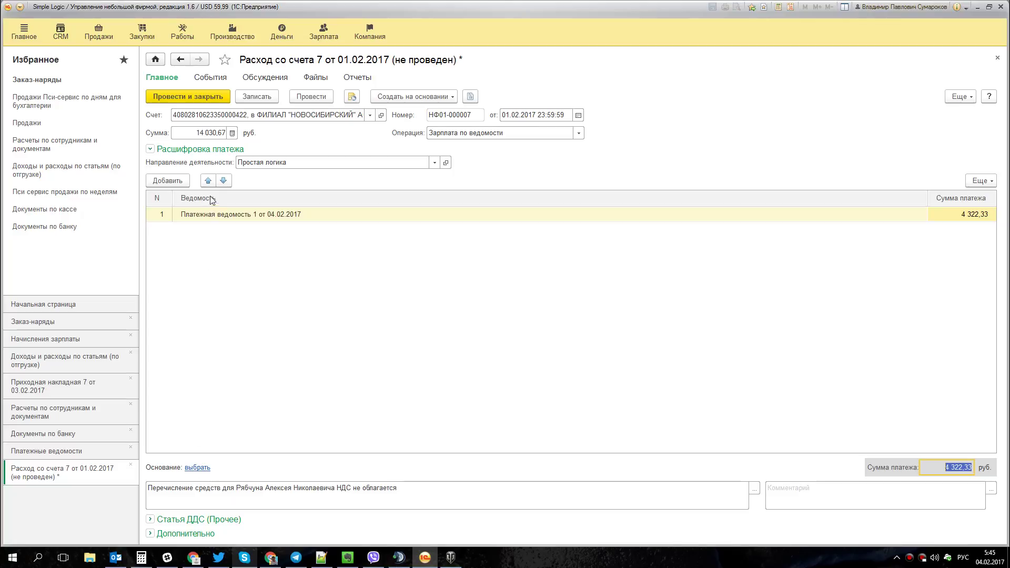
{"action": "left_click", "coordinate": [151, 150]}
{"action": "left_click", "coordinate": [151, 151]}
{"action": "left_click", "coordinate": [151, 151]}
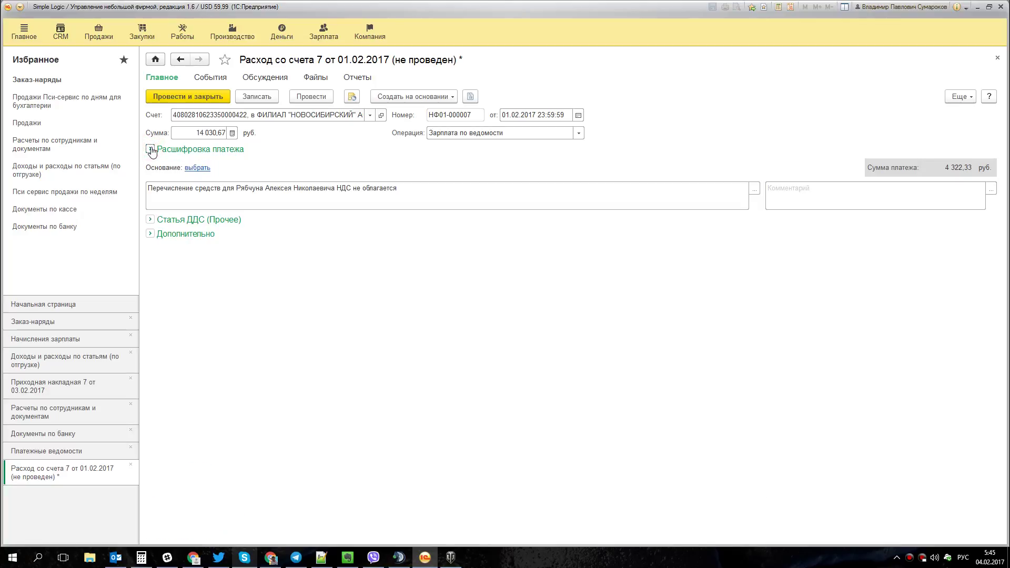
{"action": "left_click", "coordinate": [151, 151]}
{"action": "left_click", "coordinate": [579, 133]}
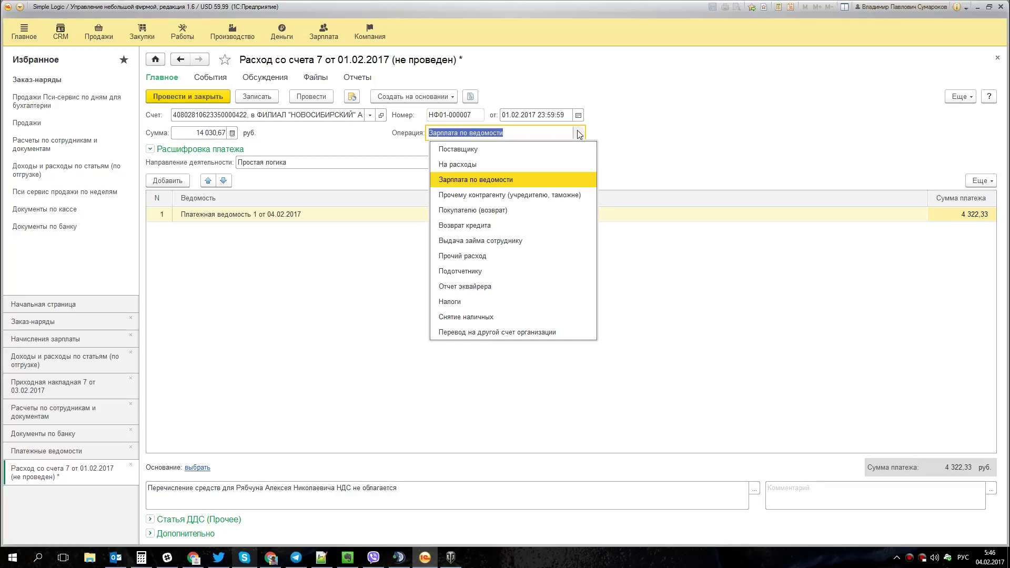
{"action": "left_click", "coordinate": [715, 131]}
Copy the February 2017 "$$ ведомость" payroll statement, remove the second employee from the copy, and save and close it.
{"action": "left_click", "coordinate": [63, 452]}
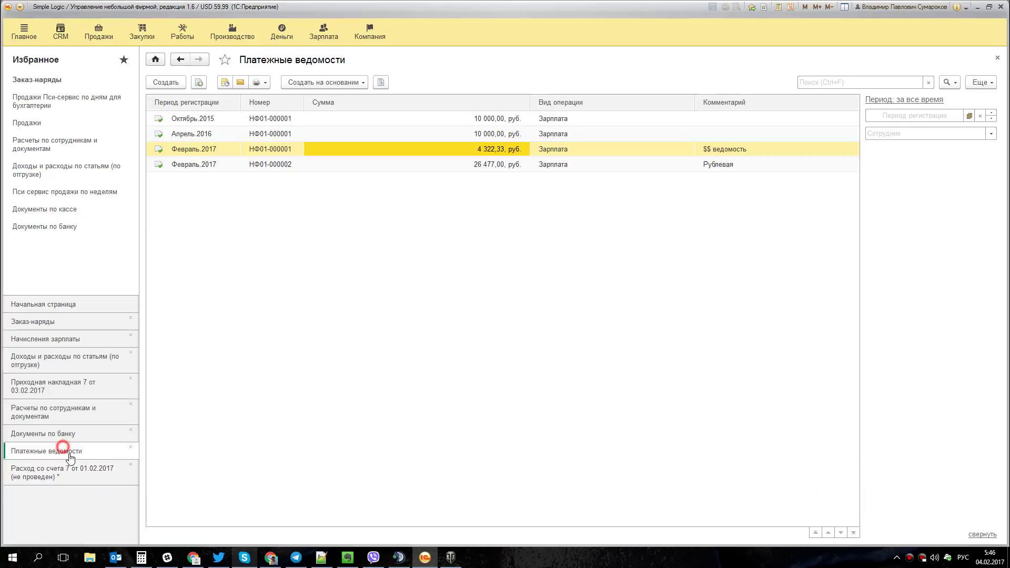
{"action": "right_click", "coordinate": [210, 153]}
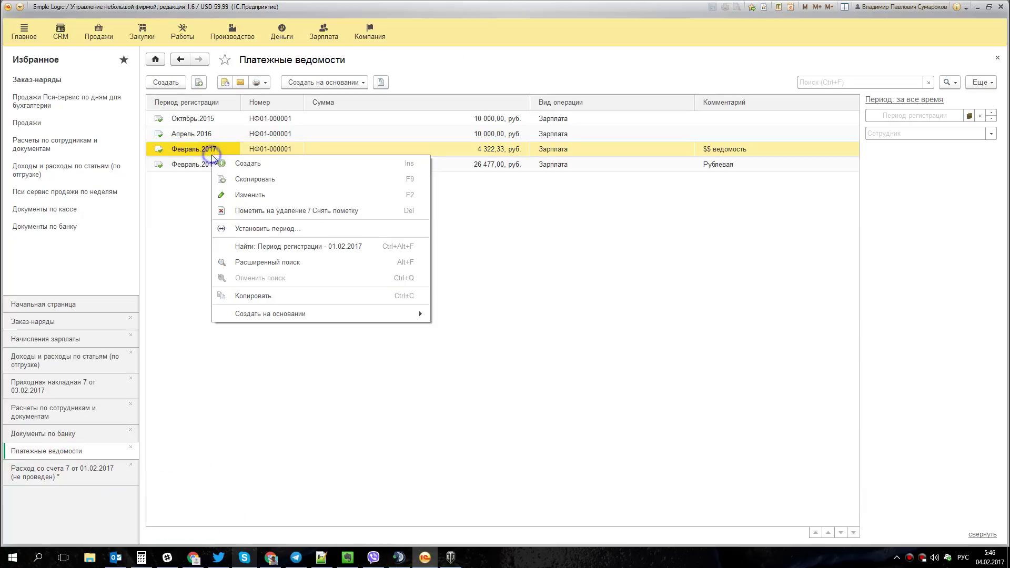
{"action": "left_click", "coordinate": [264, 179]}
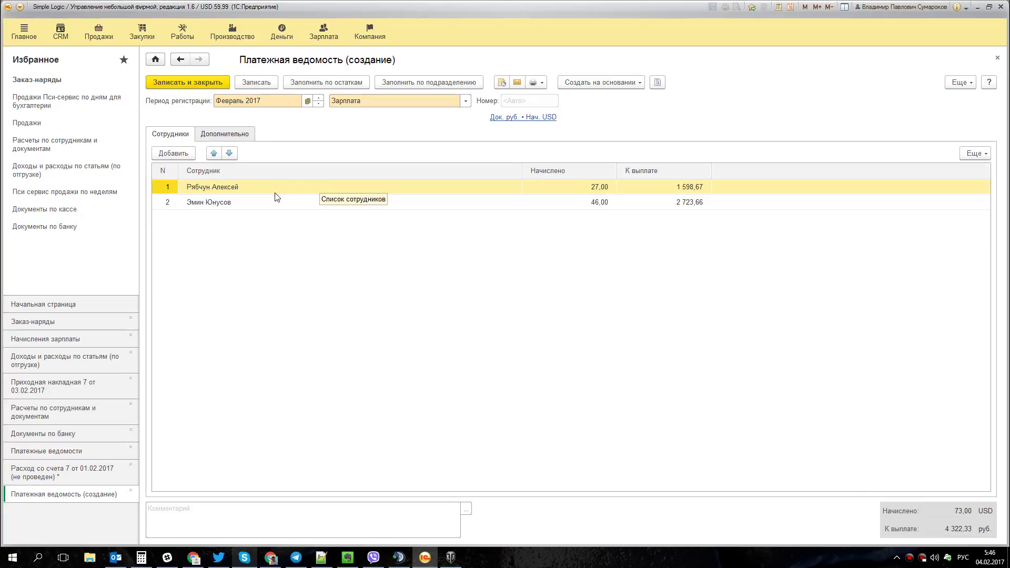
{"action": "left_click", "coordinate": [282, 203]}
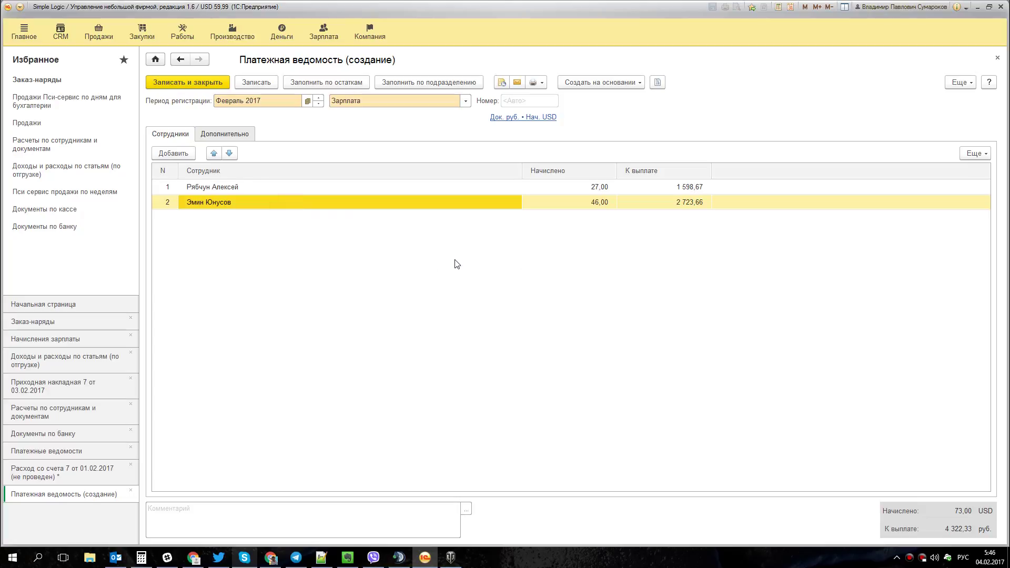
{"action": "key", "text": "Delete"}
{"action": "left_click", "coordinate": [190, 83]}
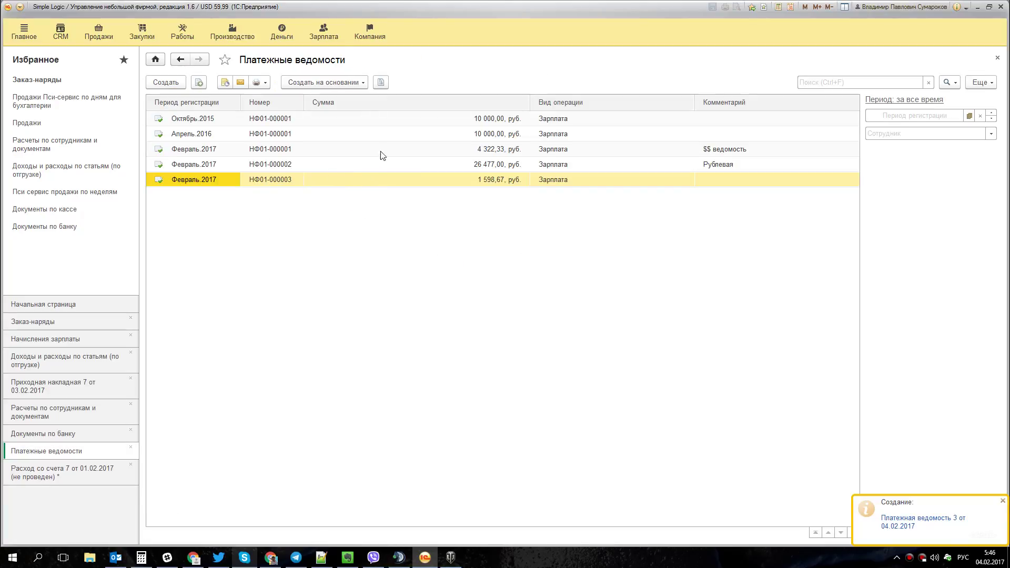
Remove the first employee from the original February 2017 "$$ ведомость" statement, then save and close it.
{"action": "double_click", "coordinate": [383, 156]}
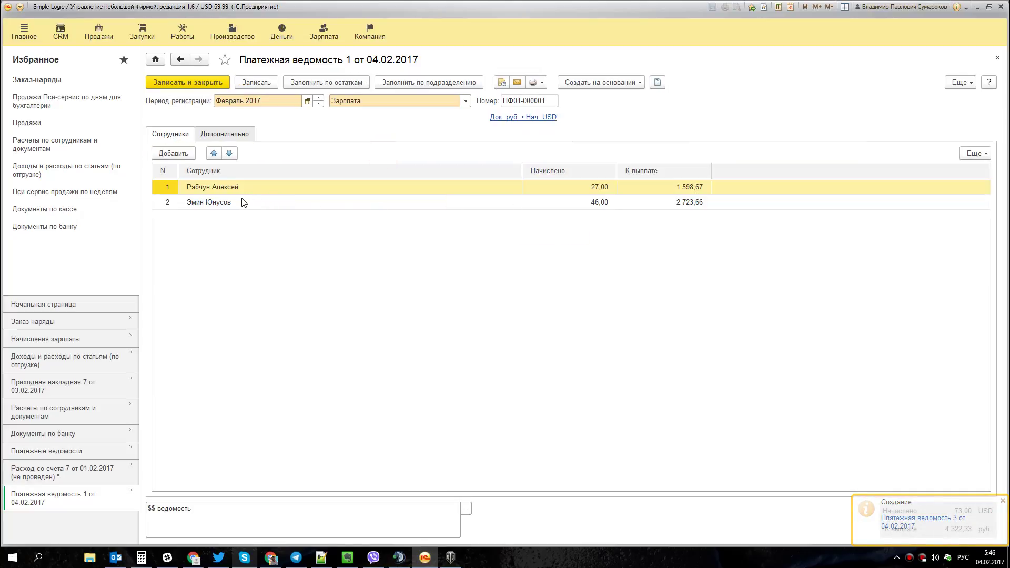
{"action": "left_click", "coordinate": [240, 189]}
{"action": "key", "text": "Delete"}
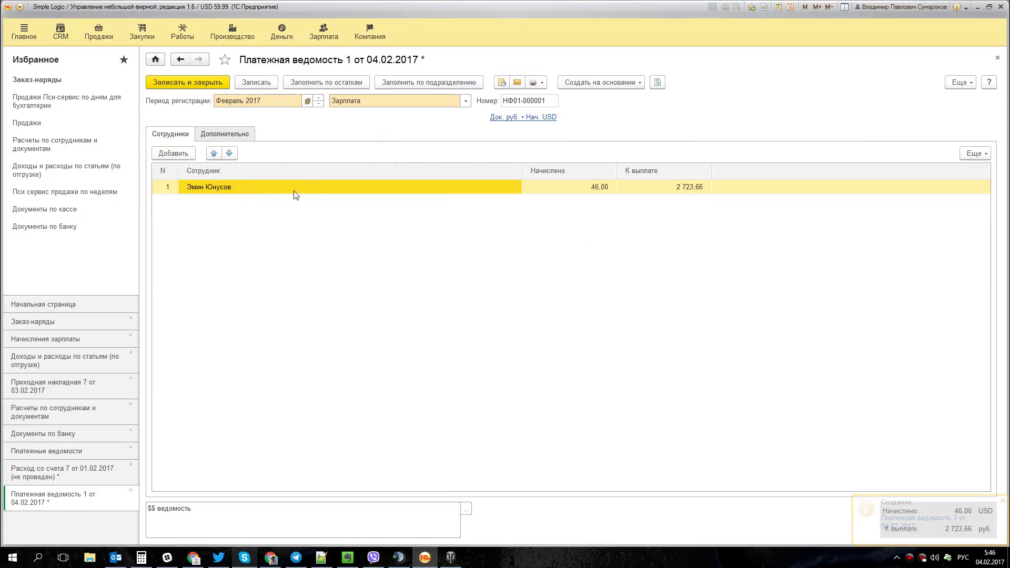
{"action": "left_click", "coordinate": [215, 82]}
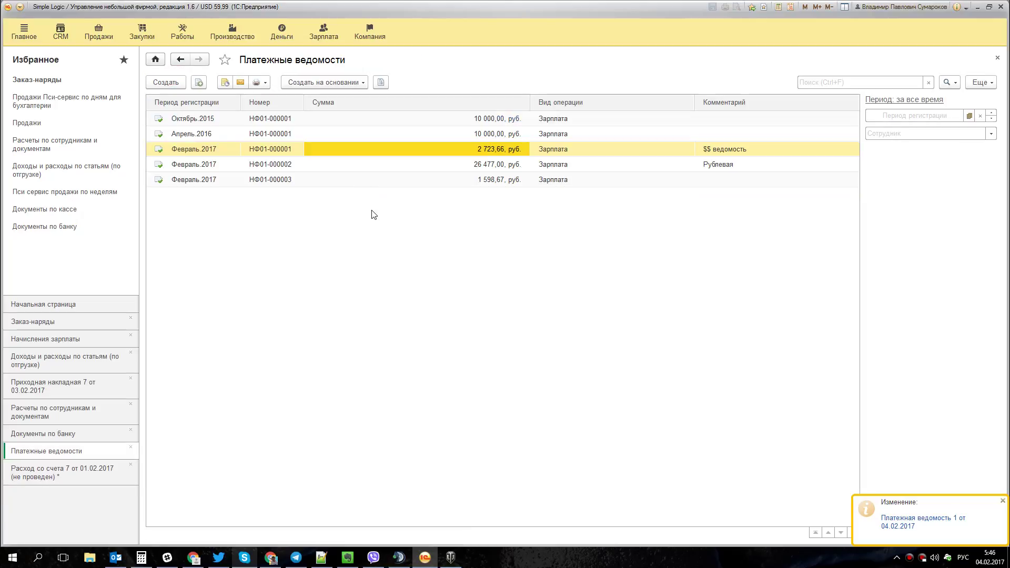
Append the remaining employee's surname to the "$$ ведомость" statement's comment on the same line and save the statement.
{"action": "left_click", "coordinate": [425, 180]}
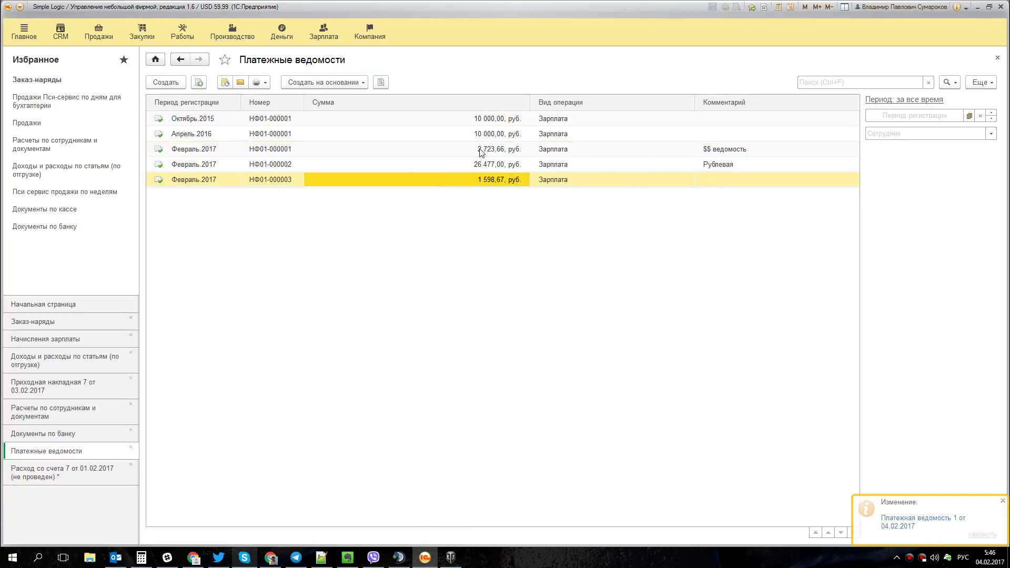
{"action": "left_click", "coordinate": [447, 150]}
{"action": "double_click", "coordinate": [448, 150]}
{"action": "left_click", "coordinate": [210, 514]}
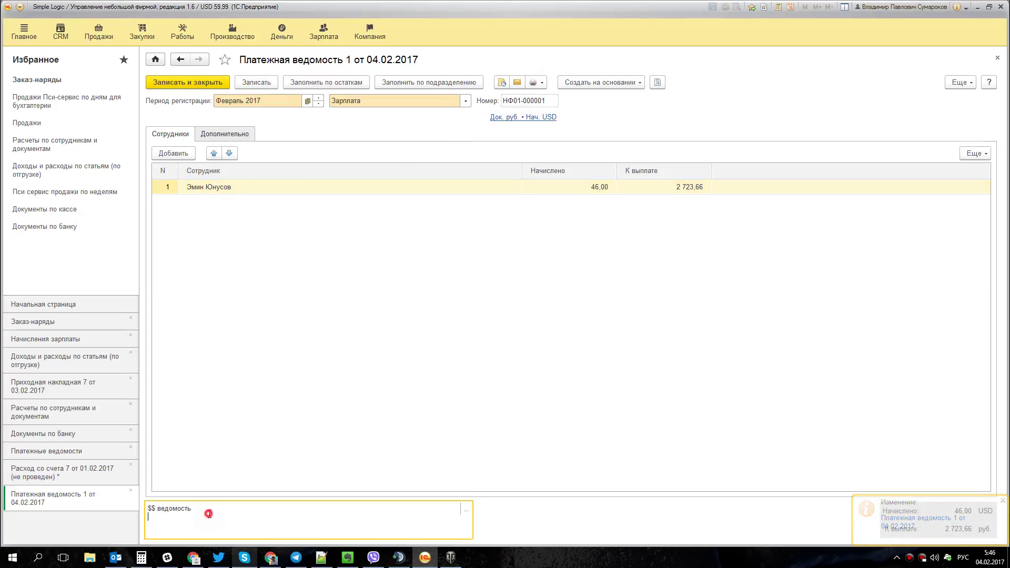
{"action": "type", "text": "Юнусов"}
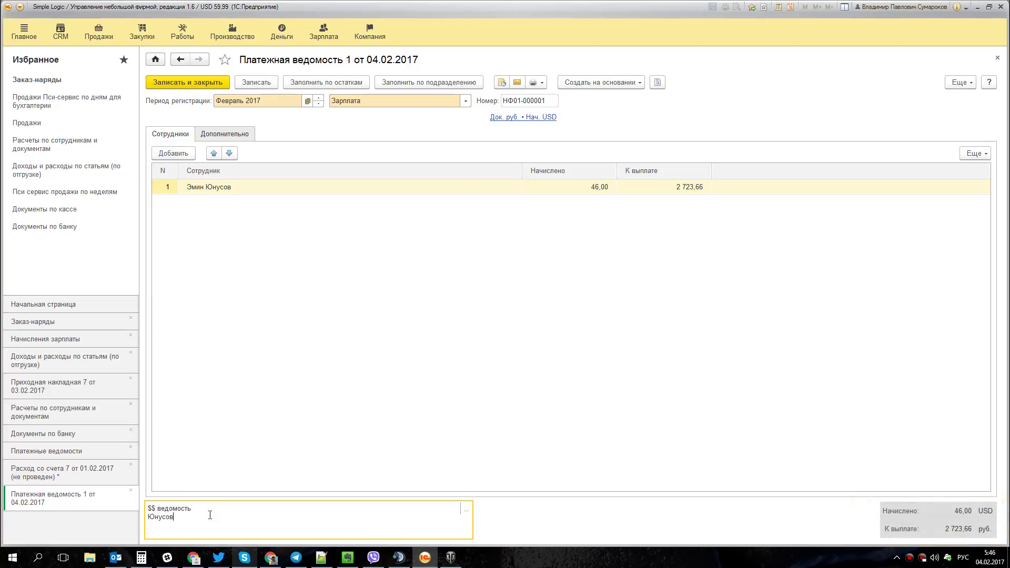
{"action": "key", "text": "ctrl+Return"}
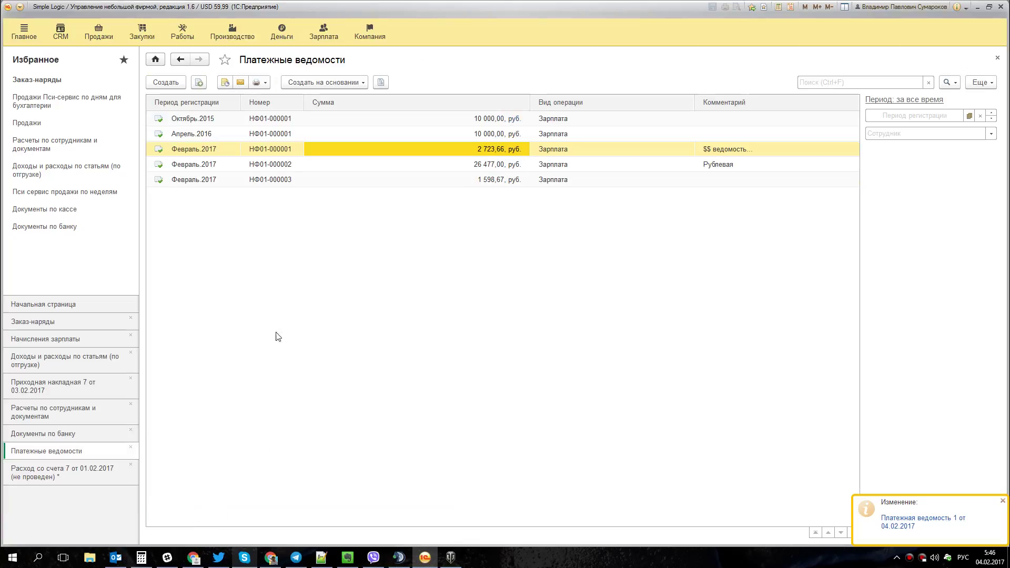
{"action": "double_click", "coordinate": [745, 154]}
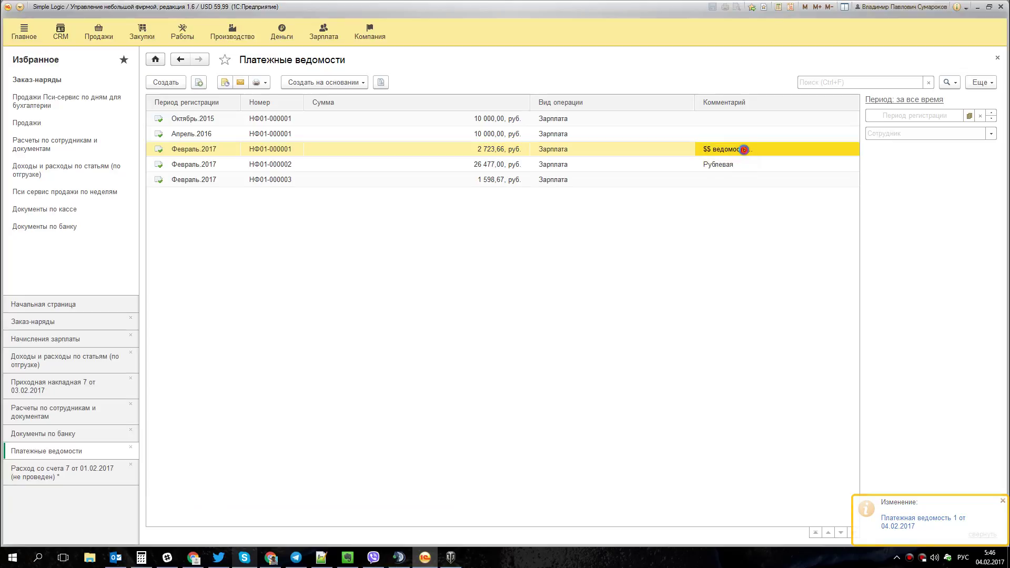
{"action": "left_click", "coordinate": [200, 509]}
{"action": "key", "text": "Delete"}
{"action": "left_click", "coordinate": [177, 83]}
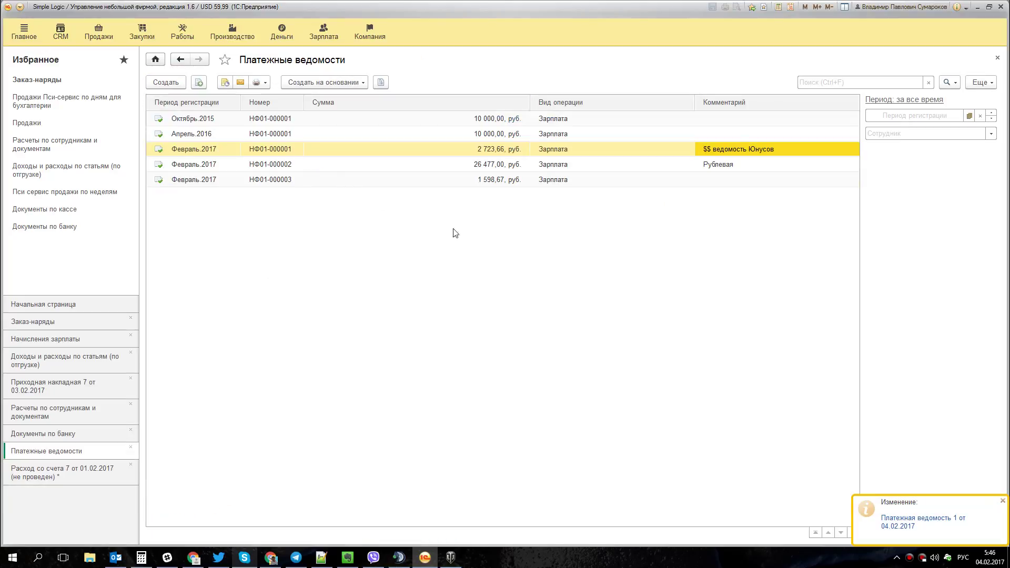
Set the comment of statement НФ01-000003 to "$$ ведомость" plus its employee's surname, and save and close it.
{"action": "left_click", "coordinate": [733, 176]}
{"action": "left_click", "coordinate": [729, 151]}
{"action": "double_click", "coordinate": [733, 179]}
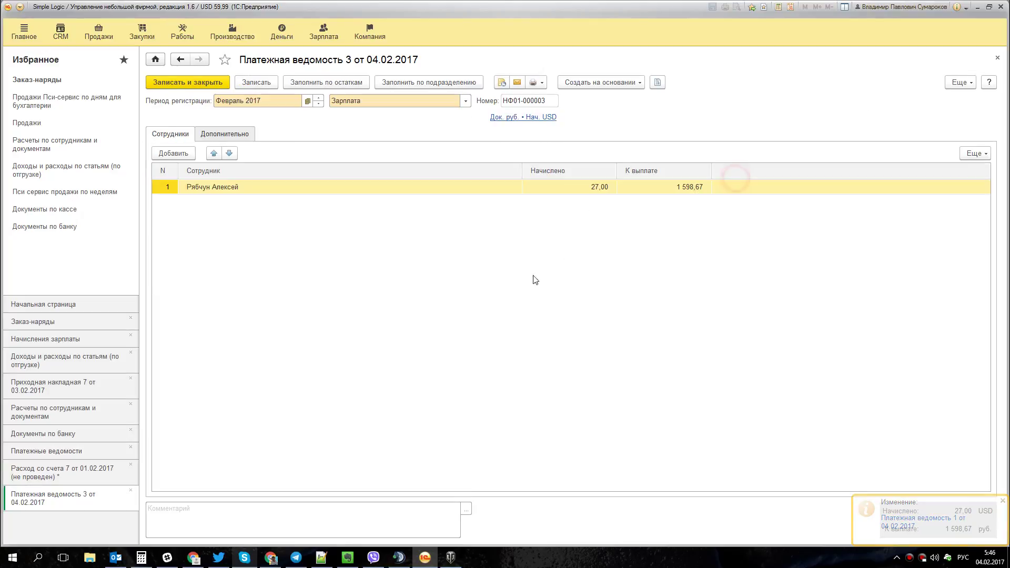
{"action": "left_click", "coordinate": [223, 520]}
{"action": "type", "text": "$$ ведомость Юнусов"}
{"action": "double_click", "coordinate": [214, 507]}
{"action": "type", "text": "Р."}
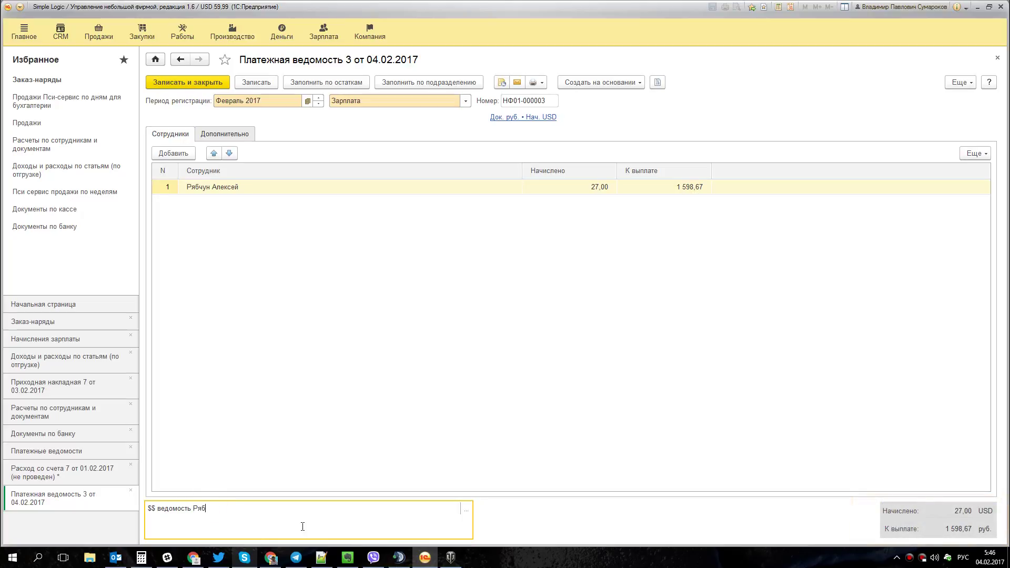
{"action": "key", "text": "ctrl+Return"}
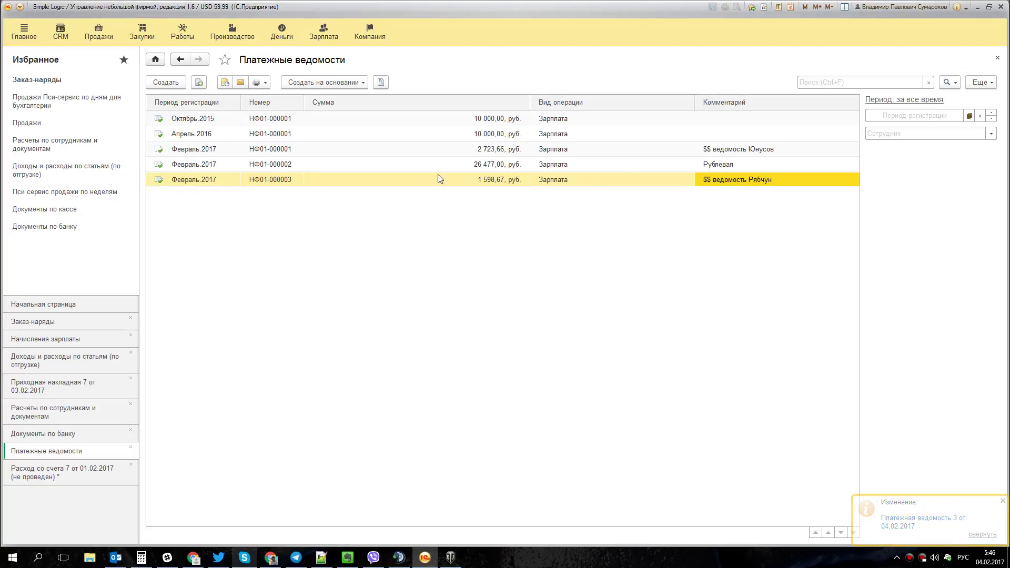
Replace the payroll statement in the payment details of bank expense 7 with statement НФ01-000003.
{"action": "left_click", "coordinate": [278, 184]}
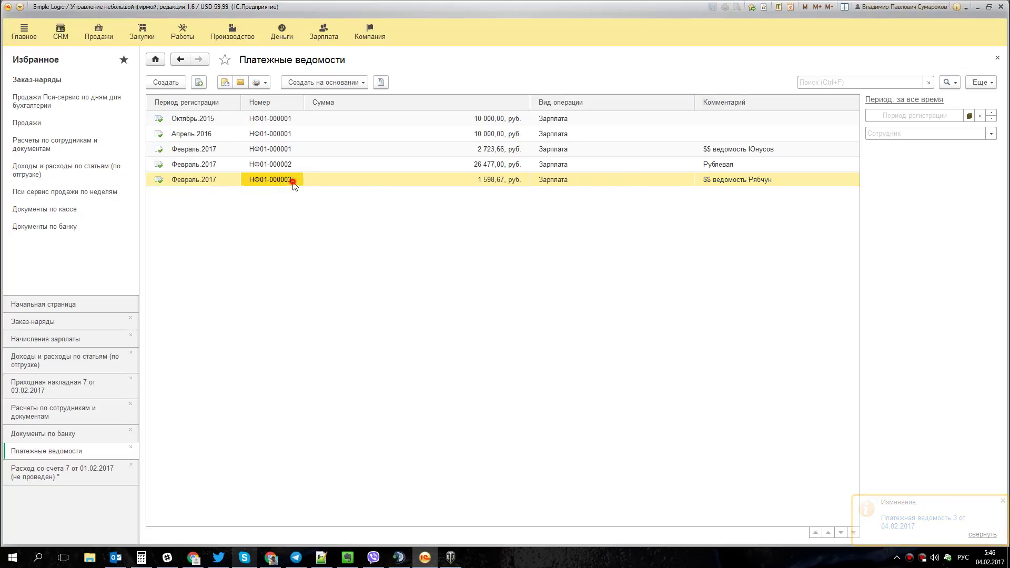
{"action": "left_click", "coordinate": [68, 471]}
{"action": "left_click", "coordinate": [528, 214]}
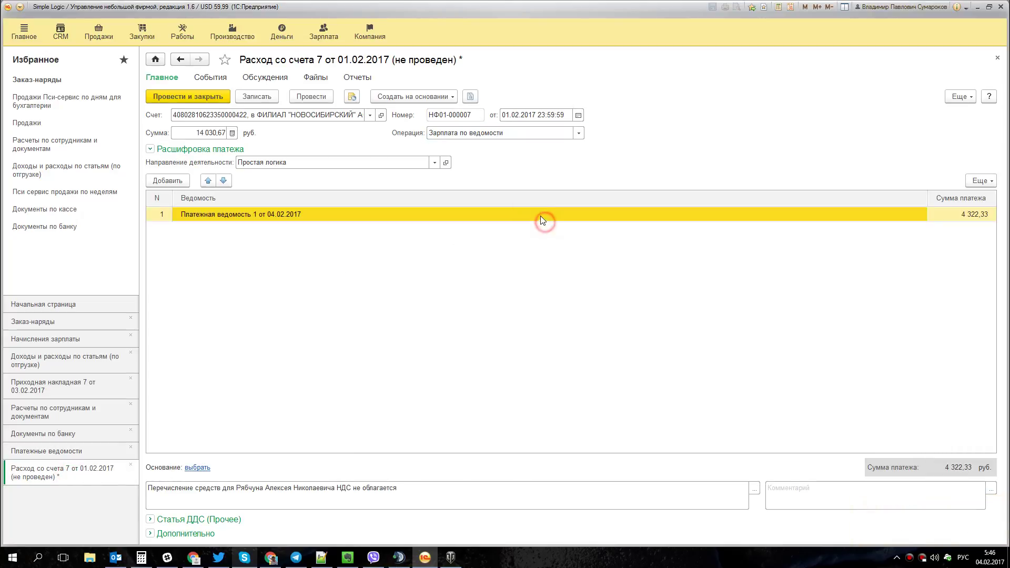
{"action": "left_click", "coordinate": [541, 214]}
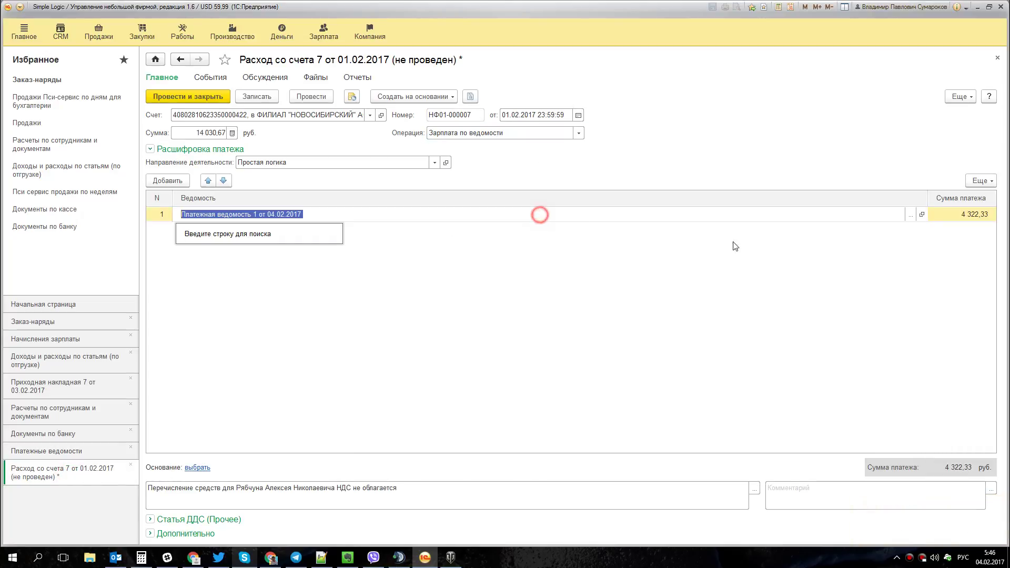
{"action": "left_click", "coordinate": [911, 214]}
{"action": "left_click", "coordinate": [787, 258]}
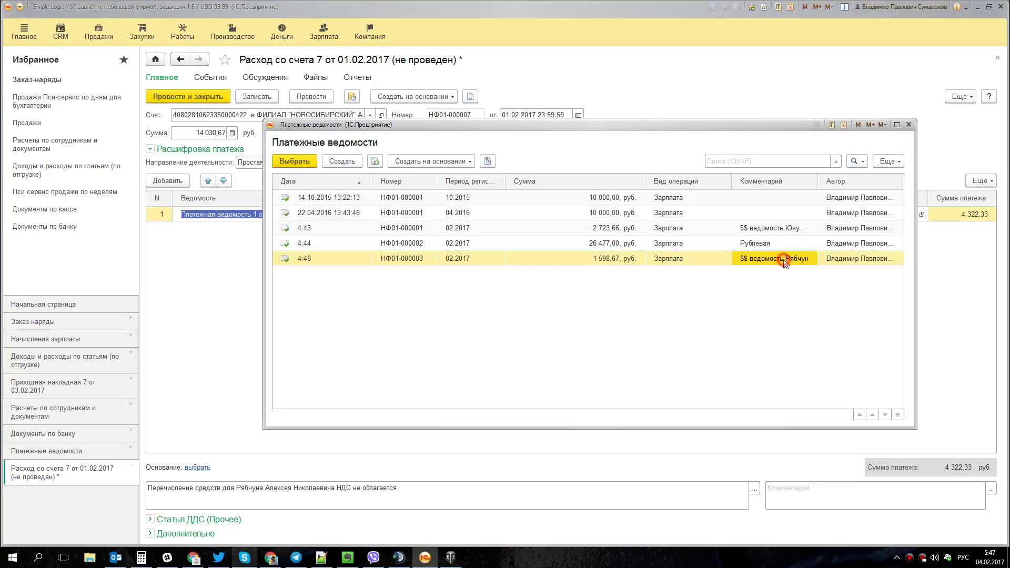
{"action": "double_click", "coordinate": [785, 259]}
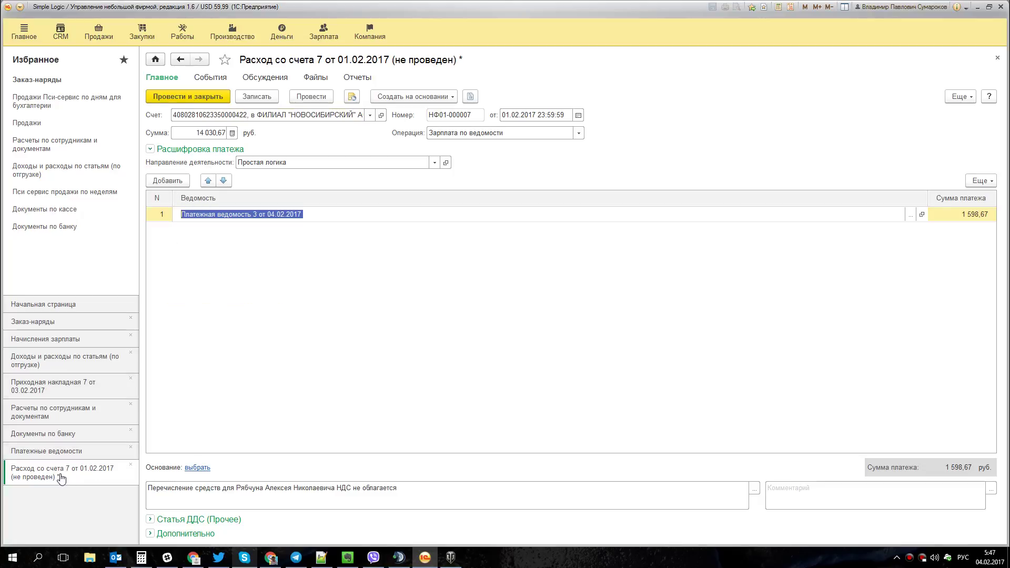
Copy the February 2017 "Рублевая" payroll statement, remove the second employee from the copy, and save and close it.
{"action": "left_click", "coordinate": [68, 452]}
{"action": "left_click", "coordinate": [604, 164]}
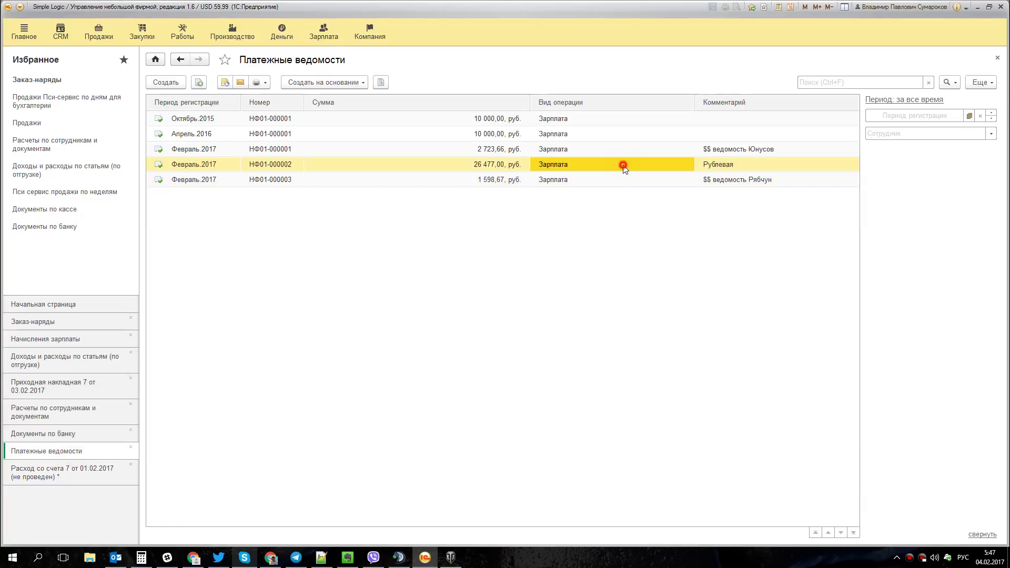
{"action": "right_click", "coordinate": [429, 165]}
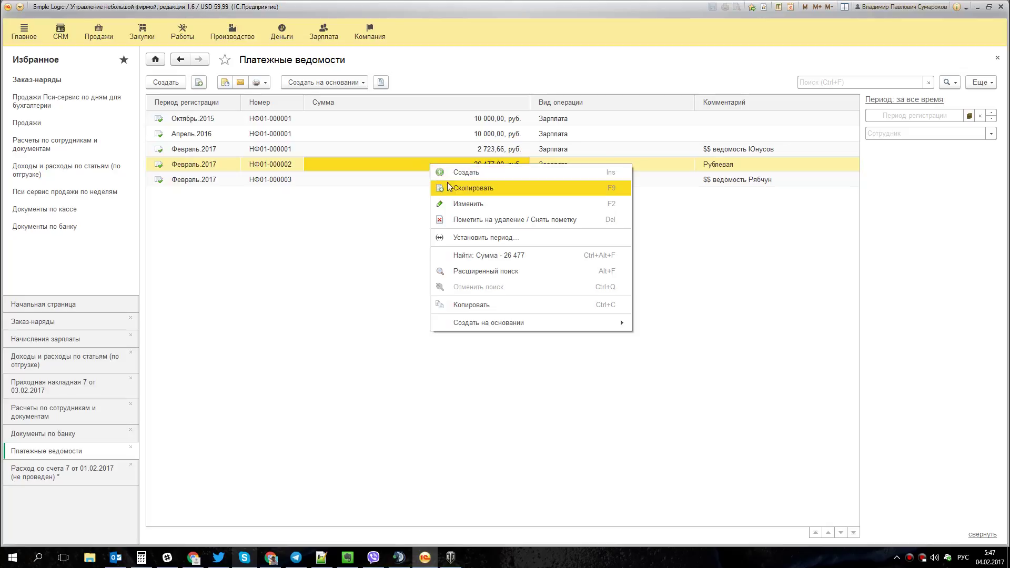
{"action": "left_click", "coordinate": [460, 191]}
{"action": "left_click", "coordinate": [200, 203]}
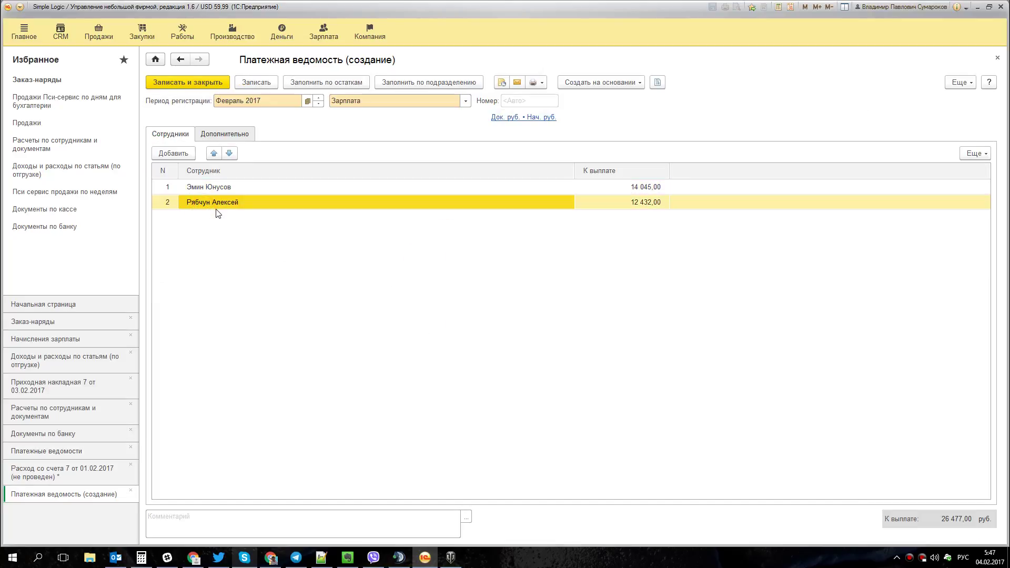
{"action": "key", "text": "Delete"}
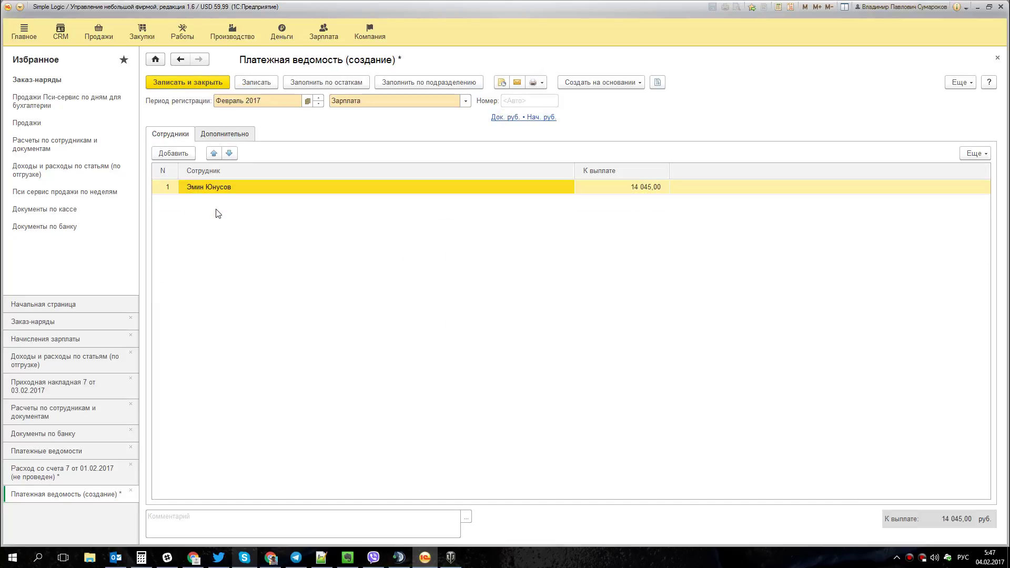
{"action": "left_click", "coordinate": [189, 84]}
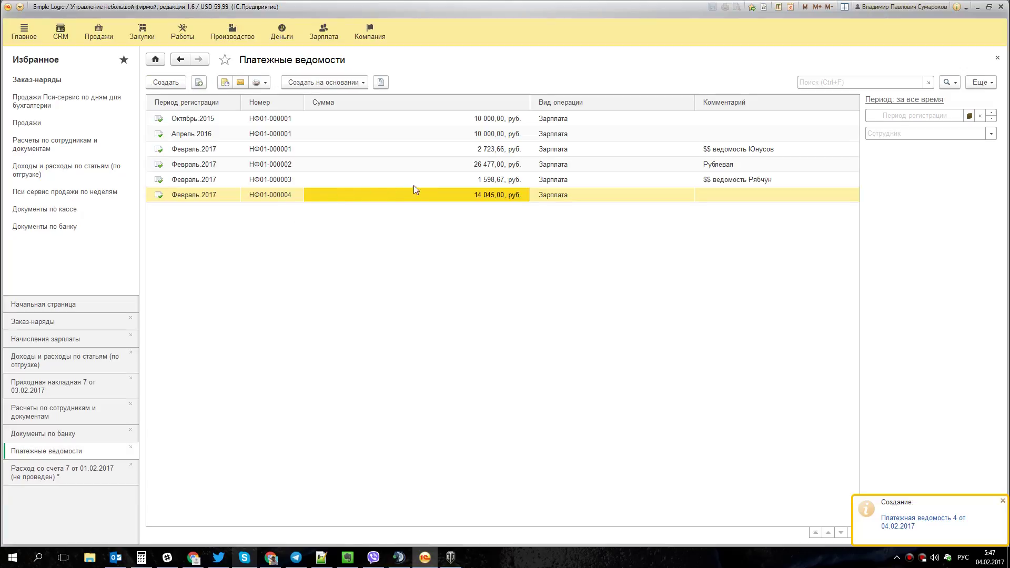
Remove the first employee from the original "Рублевая" statement НФ01-000002, then save and close it.
{"action": "double_click", "coordinate": [437, 165]}
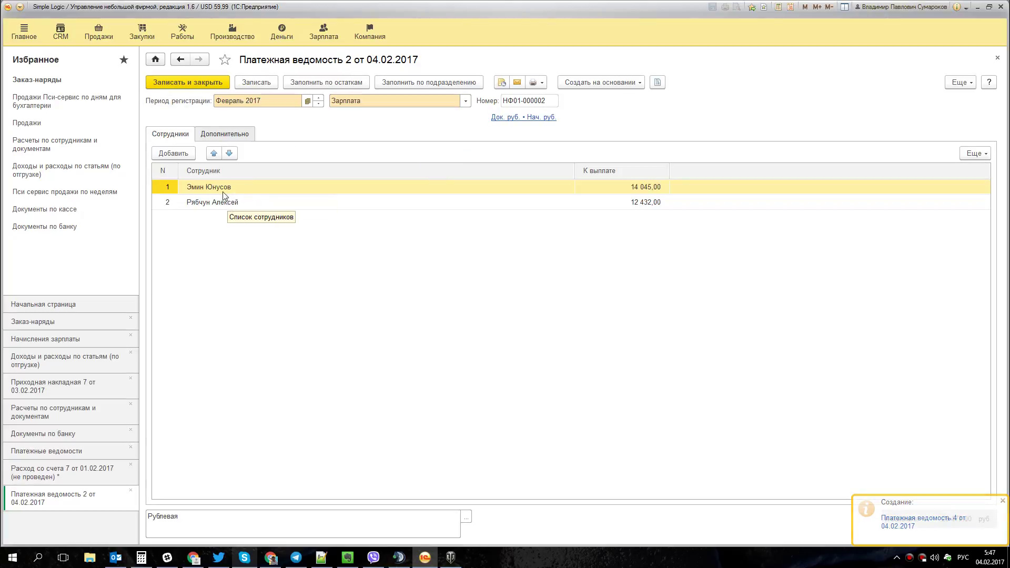
{"action": "left_click", "coordinate": [220, 186]}
{"action": "key", "text": "Delete"}
{"action": "key", "text": "ctrl+Return"}
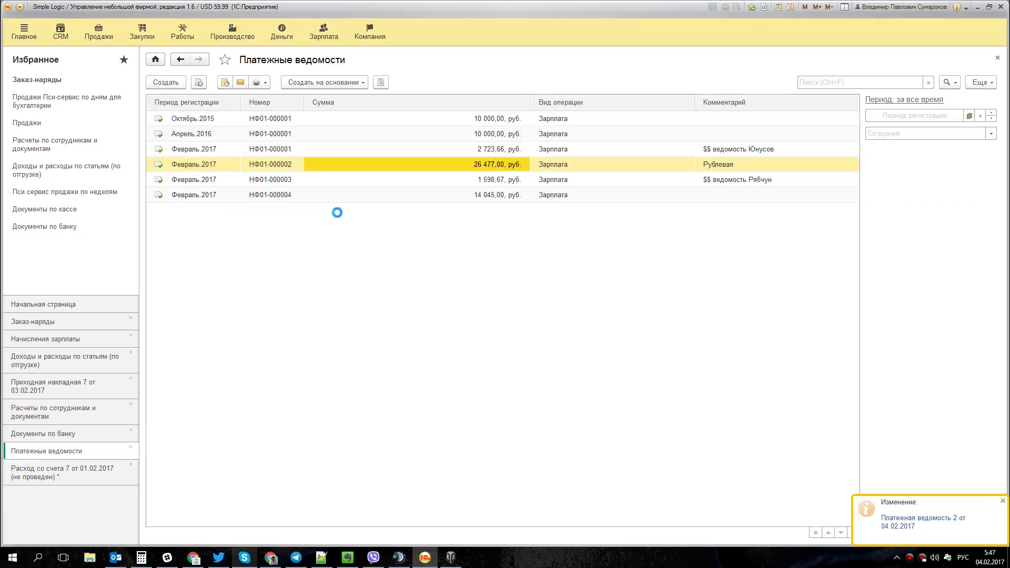
Change the comment of statement НФ01-000002 to "Рубли" plus the employee's surname, and save and close it.
{"action": "double_click", "coordinate": [582, 165]}
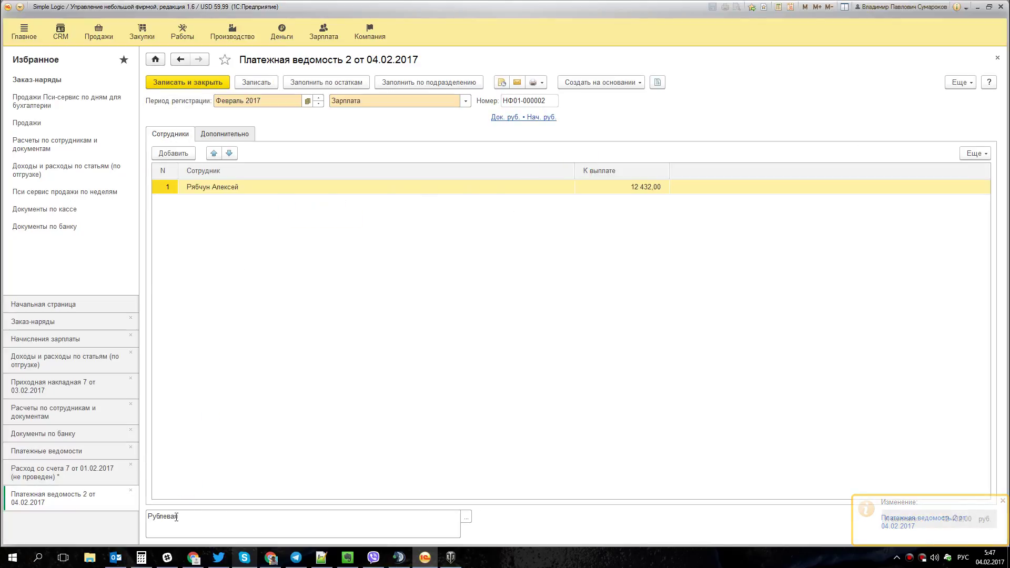
{"action": "left_click", "coordinate": [164, 521]}
{"action": "left_click_drag", "start_coordinate": [165, 521], "coordinate": [212, 518]}
{"action": "type", "text": "ли Рябчун"}
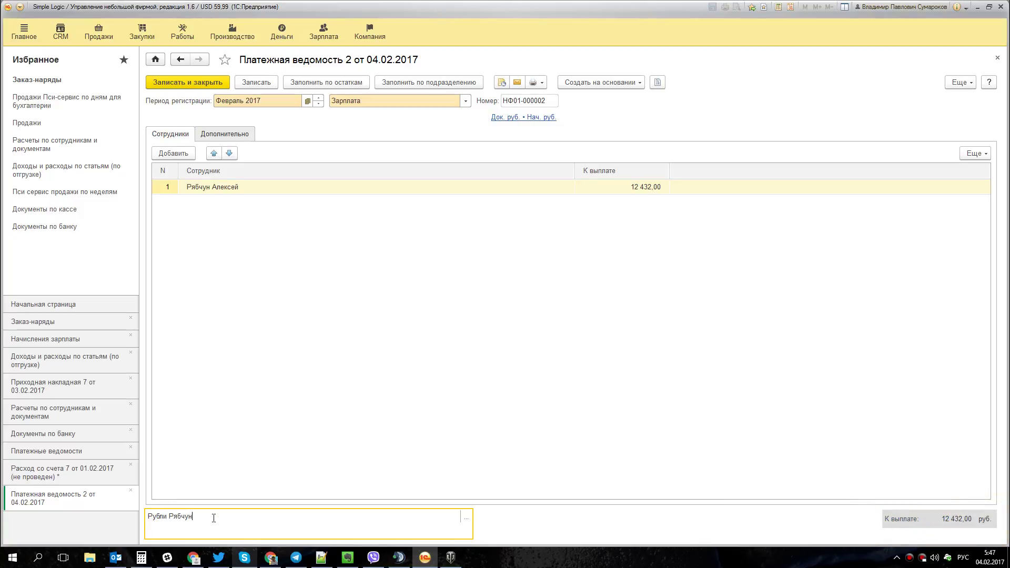
{"action": "key", "text": "ctrl+Return"}
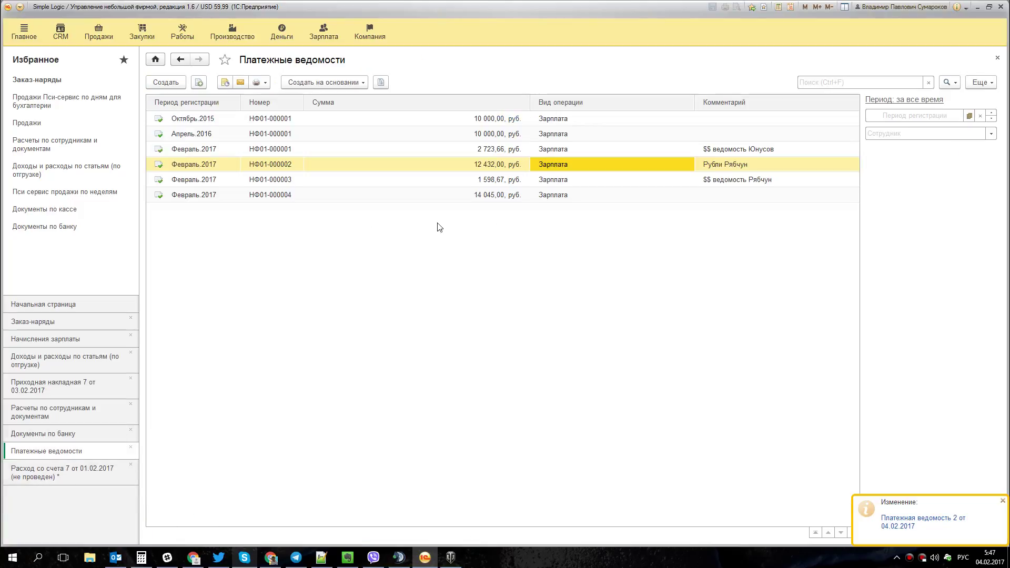
Set the comment of payroll statement НФ01-000004 to "Рубли" plus the employee's surname, recheck its employee list, and save and close it.
{"action": "double_click", "coordinate": [605, 196]}
{"action": "left_click", "coordinate": [188, 526]}
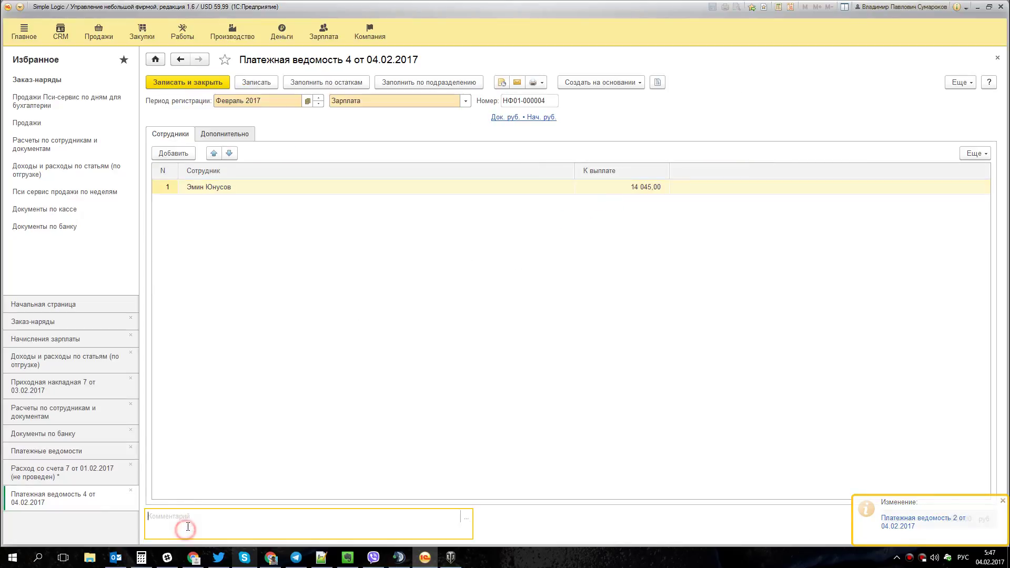
{"action": "type", "text": "Рубли Юнусов"}
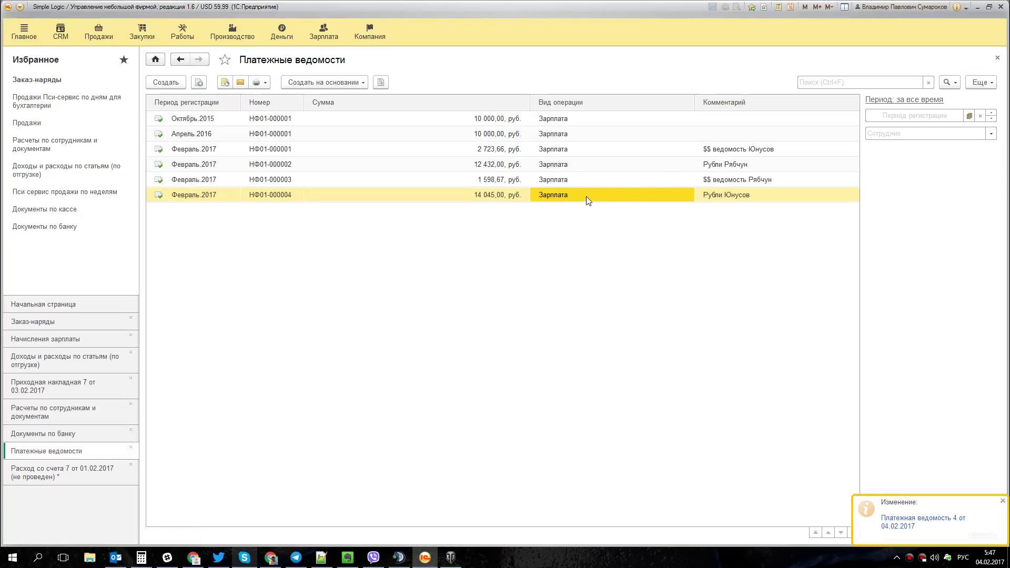
{"action": "double_click", "coordinate": [589, 196]}
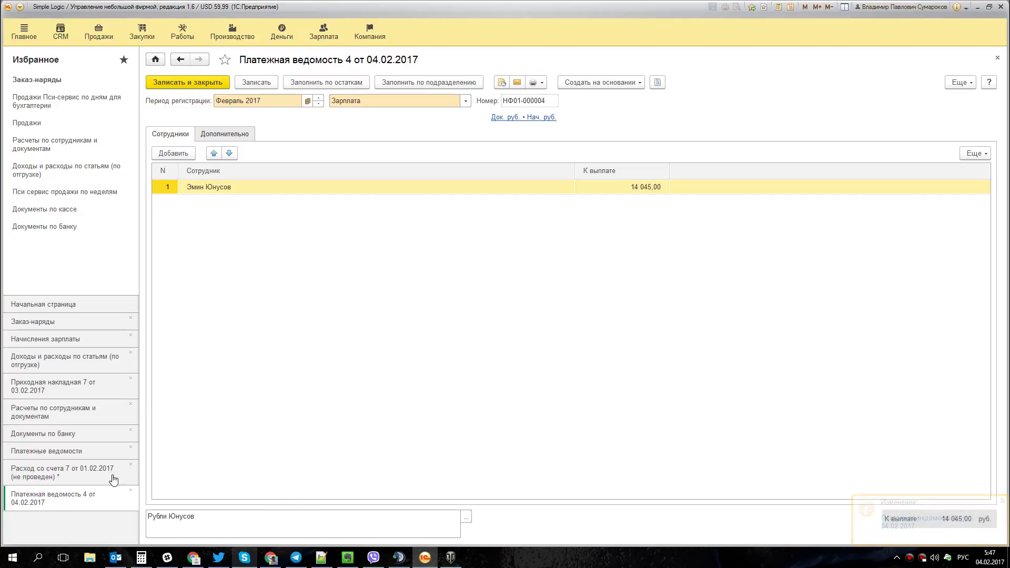
{"action": "left_click", "coordinate": [209, 138]}
{"action": "left_click", "coordinate": [171, 135]}
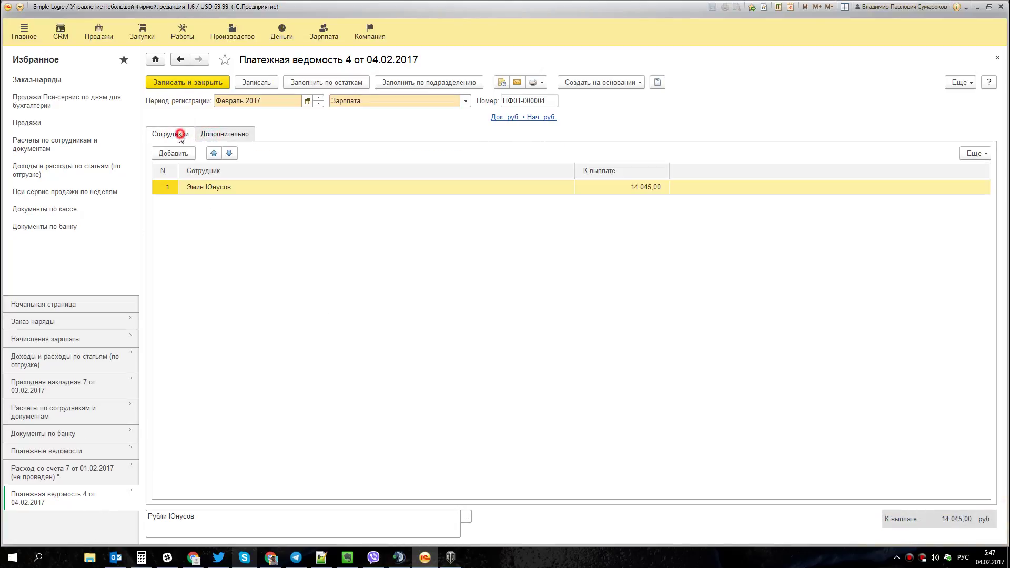
{"action": "left_click", "coordinate": [198, 84]}
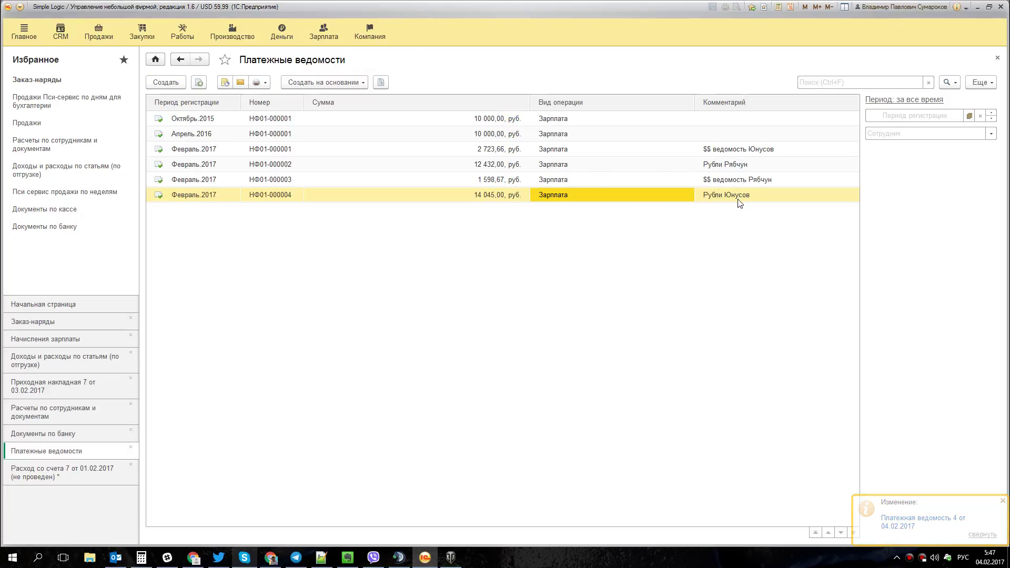
Return to bank expense 7 and add a second row to its payment details.
{"action": "left_click", "coordinate": [78, 471]}
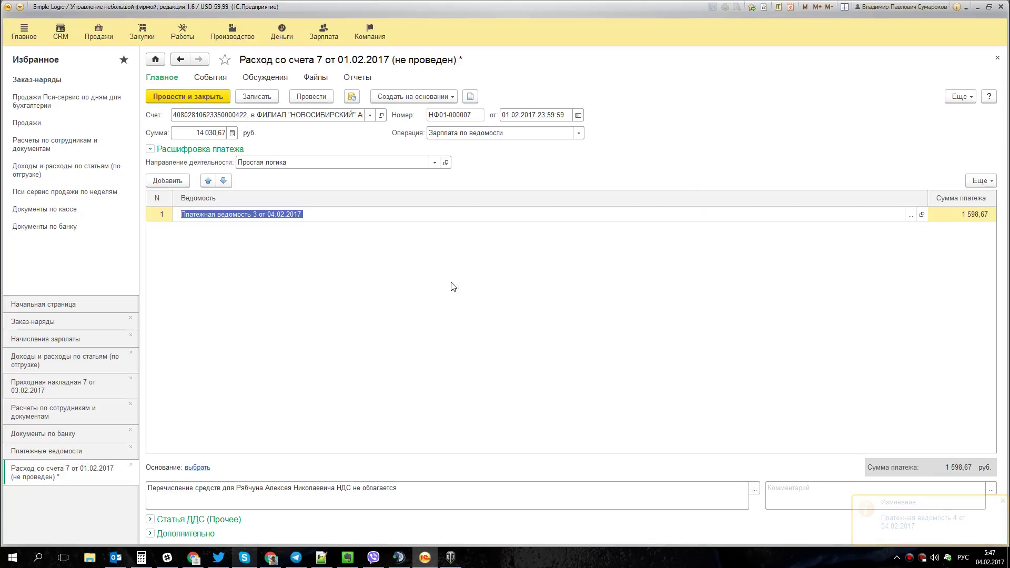
{"action": "left_click", "coordinate": [415, 272]}
{"action": "left_click", "coordinate": [168, 181]}
{"action": "left_click", "coordinate": [921, 230]}
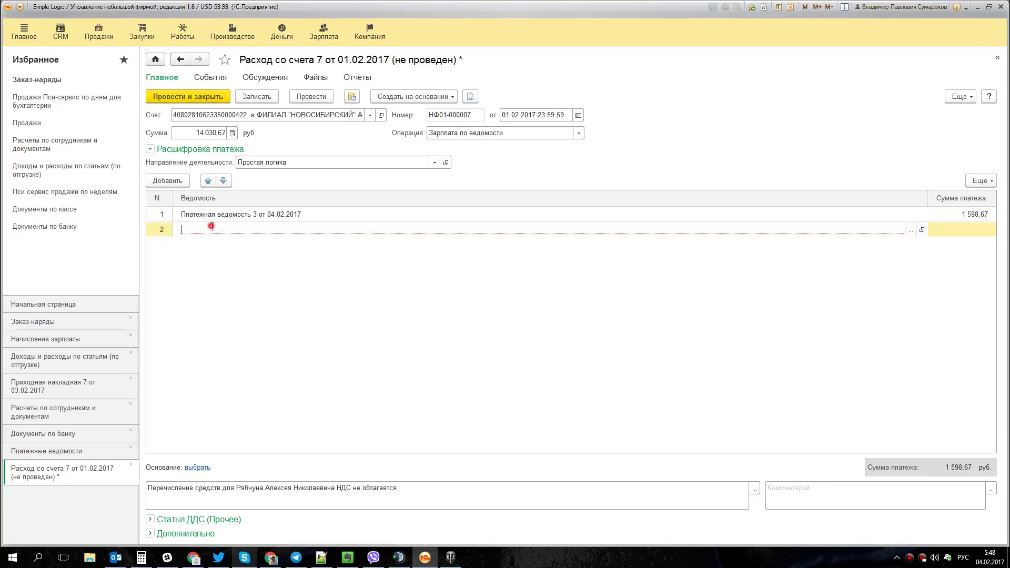
{"action": "type", "text": "Ря"}
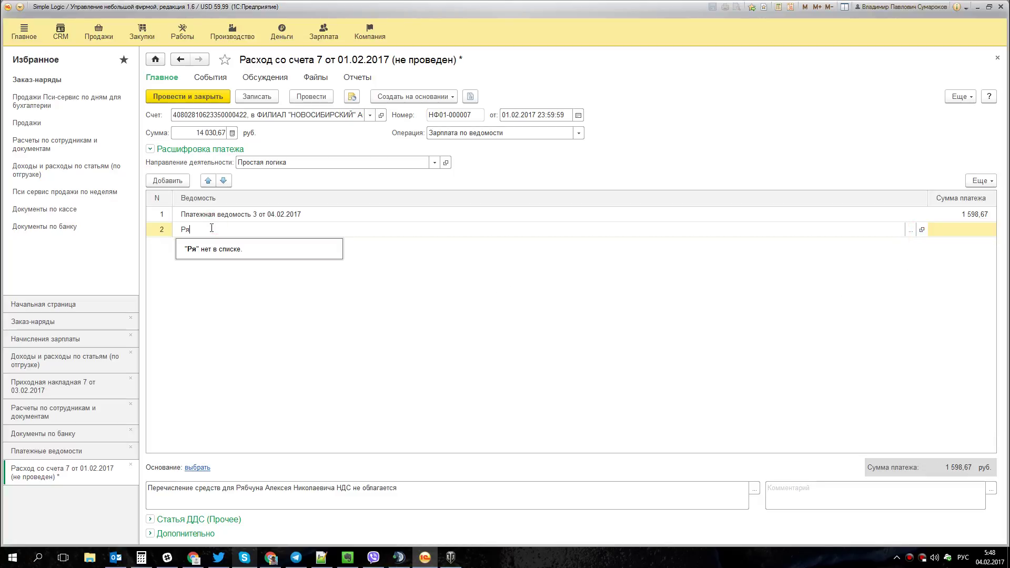
{"action": "key", "text": "BackSpace"}
{"action": "type", "text": "Плат"}
{"action": "key", "text": "shift+Home"}
{"action": "key", "text": "BackSpace"}
Fill the second payment row of bank expense 7 with the February 2017 ruble statement НФ01-000002.
{"action": "left_click", "coordinate": [915, 229]}
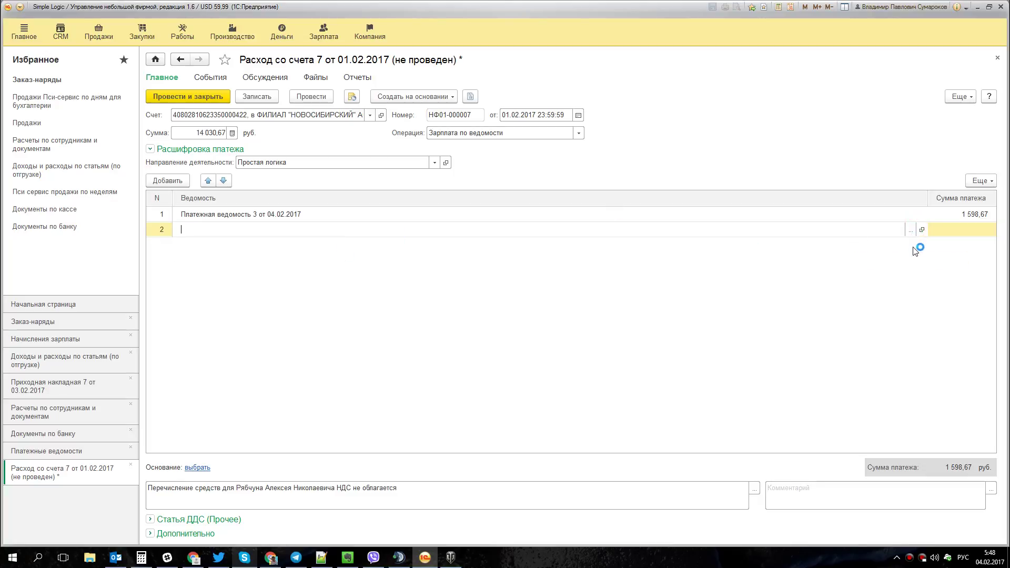
{"action": "left_click", "coordinate": [916, 230]}
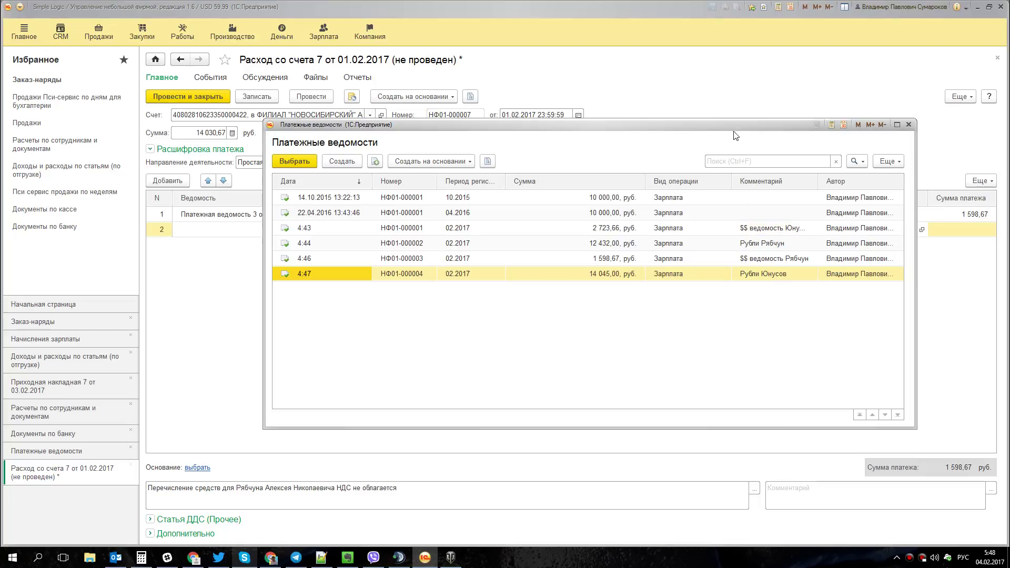
{"action": "left_click_drag", "start_coordinate": [735, 124], "coordinate": [720, 148]}
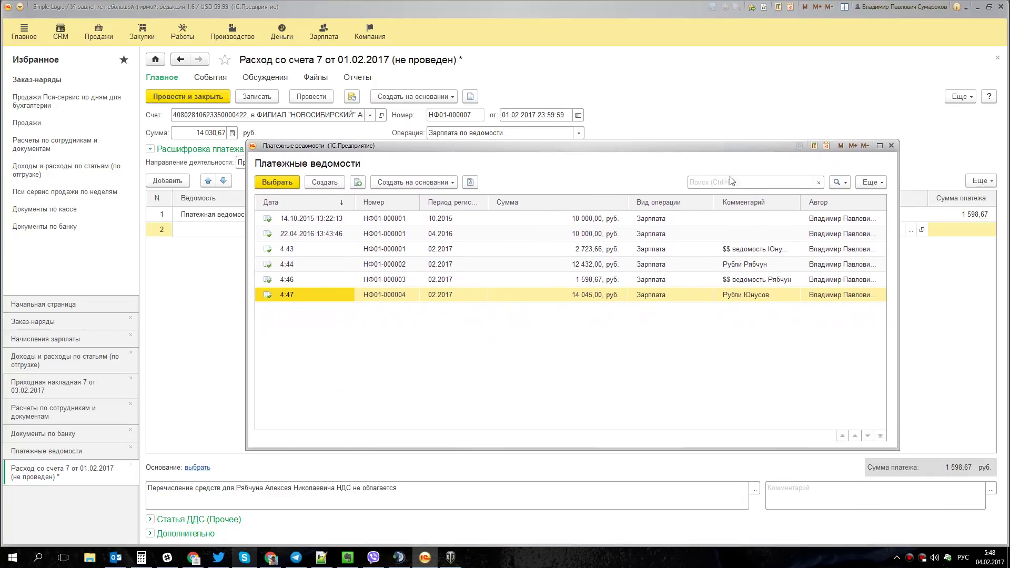
{"action": "left_click", "coordinate": [753, 268]}
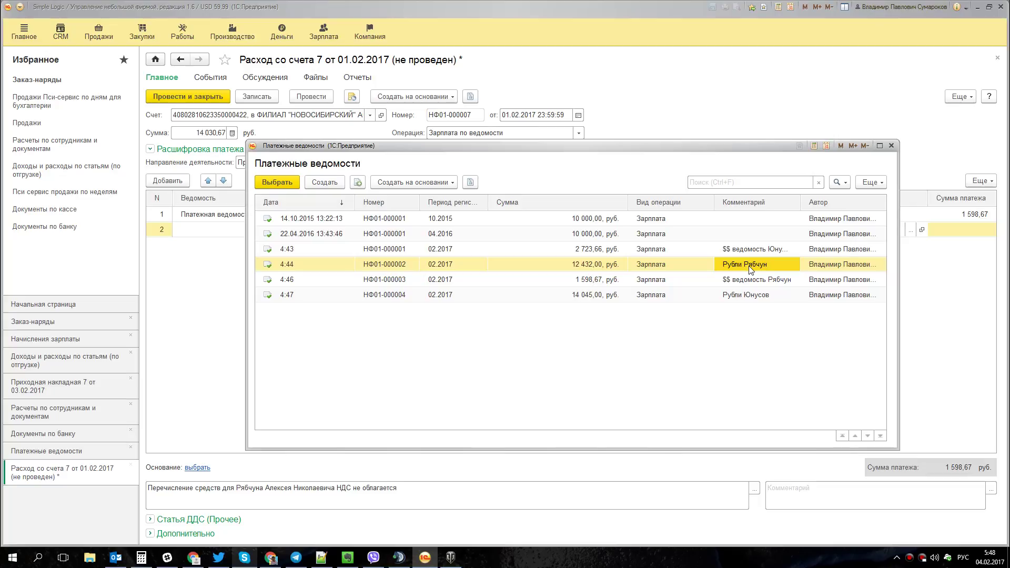
{"action": "double_click", "coordinate": [751, 269]}
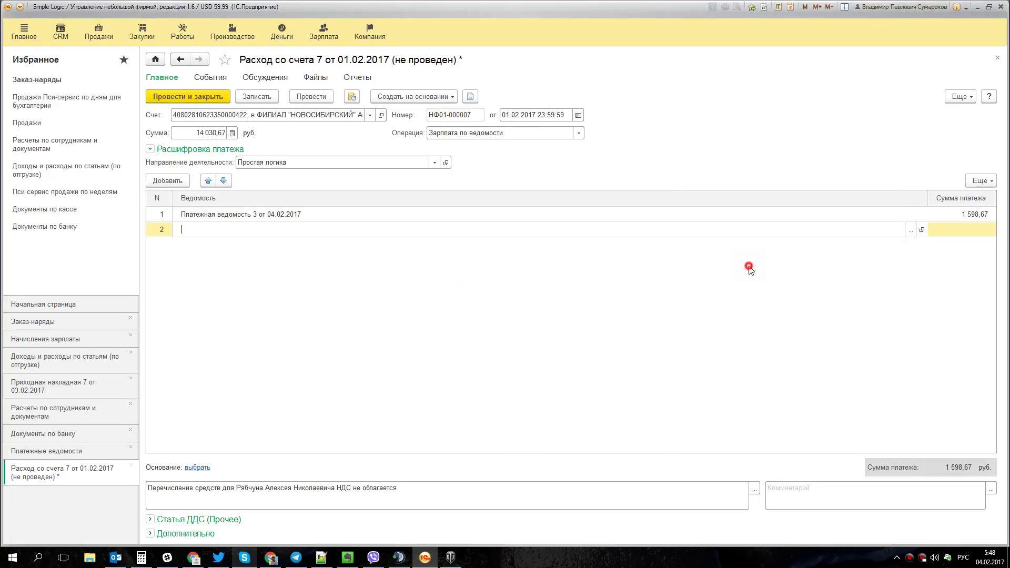
{"action": "left_click", "coordinate": [286, 215]}
{"action": "left_click", "coordinate": [289, 230]}
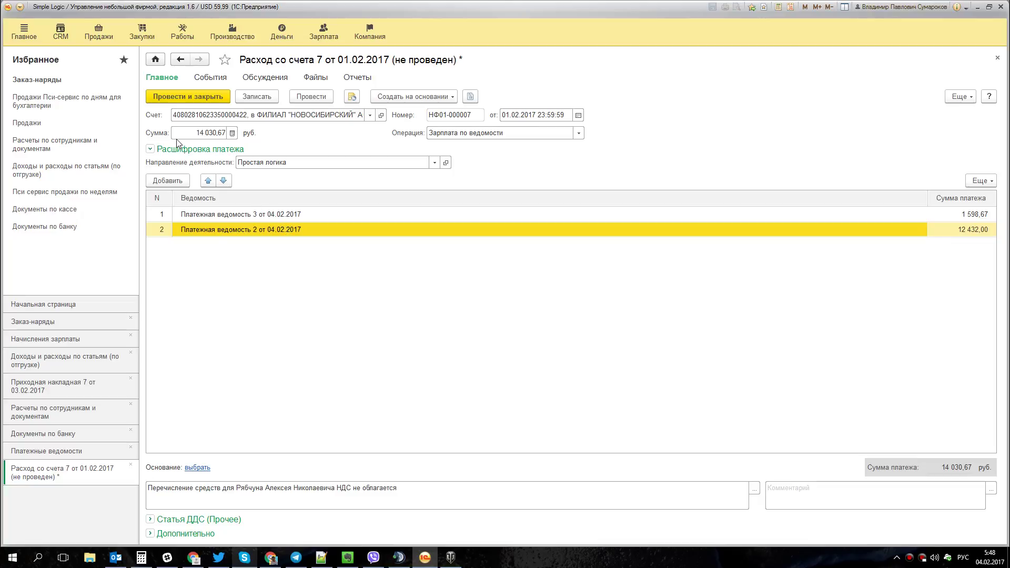
In Calculator, subtract the first statement's 1598,67 from the expense total of 14030,67 to check the remaining amount.
{"action": "left_click", "coordinate": [150, 559]}
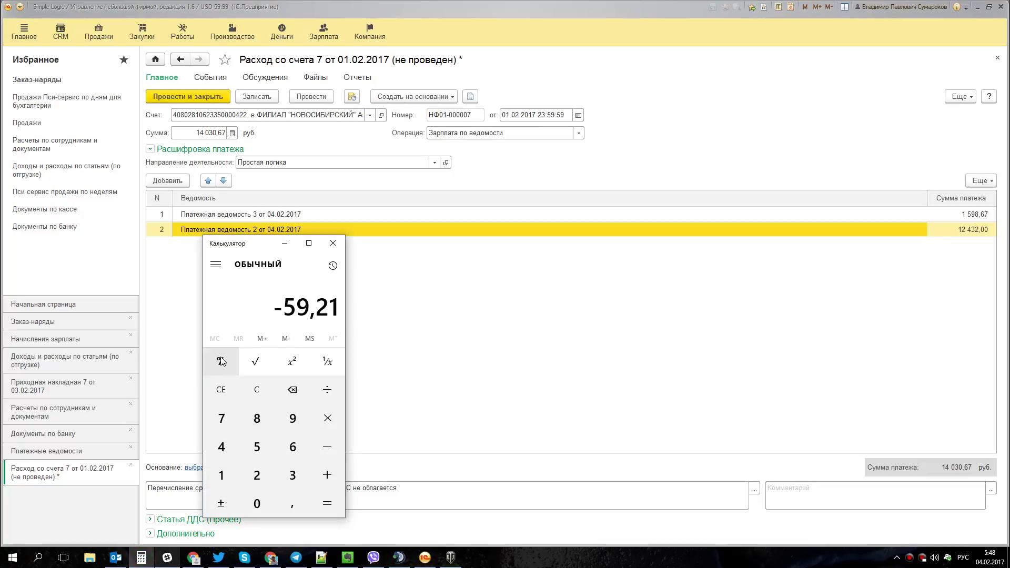
{"action": "type", "text": "14 030"}
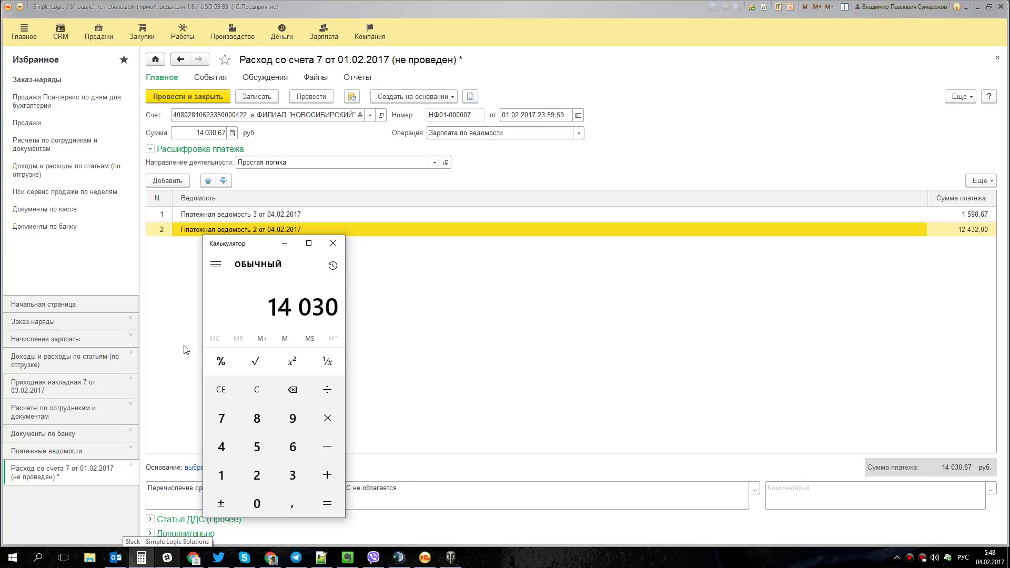
{"action": "type", "text": ",67"}
{"action": "key", "text": "minus"}
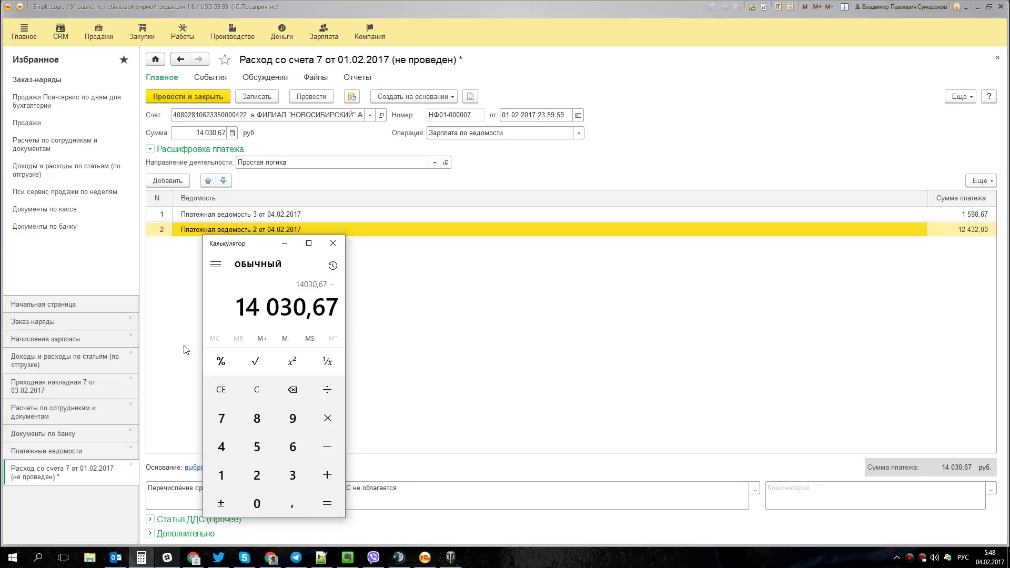
{"action": "type", "text": "1598,67"}
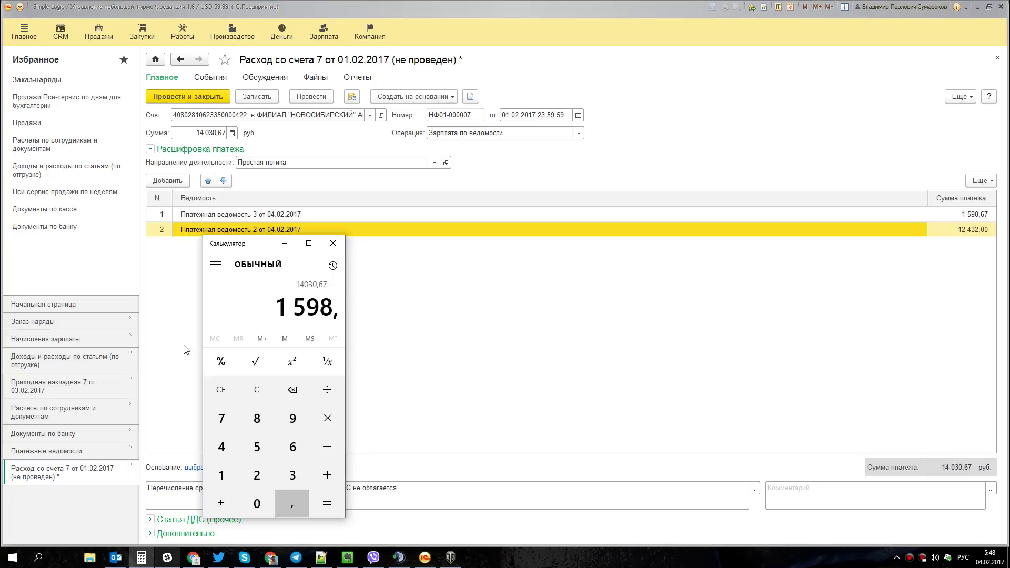
{"action": "key", "text": "Return"}
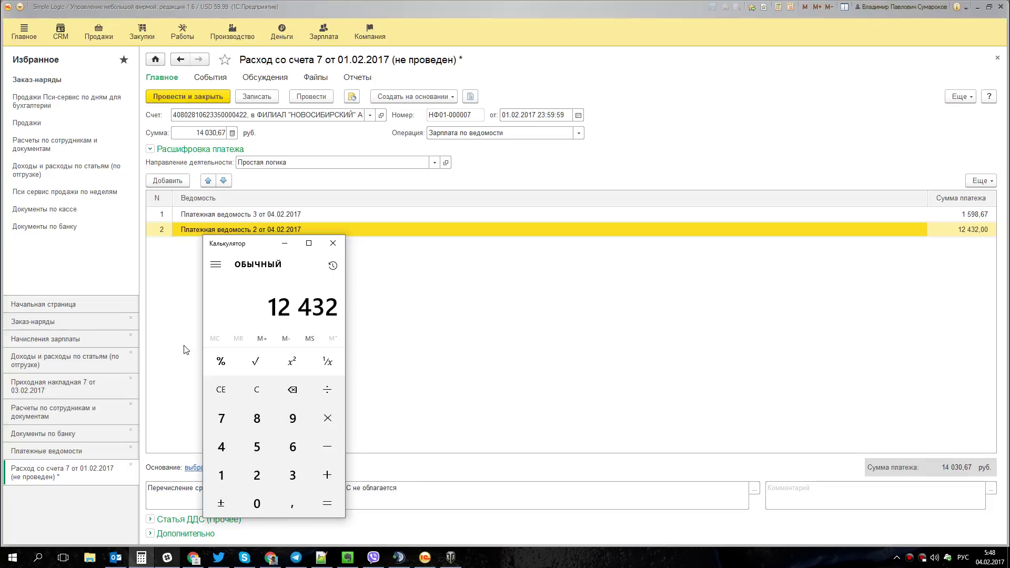
{"action": "left_click", "coordinate": [476, 273]}
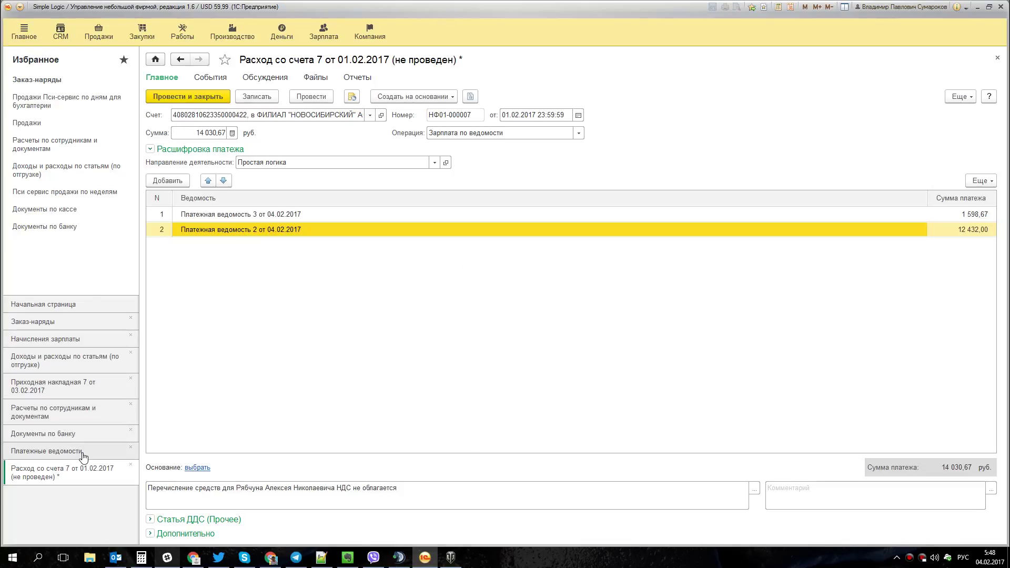
Check expense 7 in the bank documents list, then post and close the expense.
{"action": "left_click", "coordinate": [67, 433]}
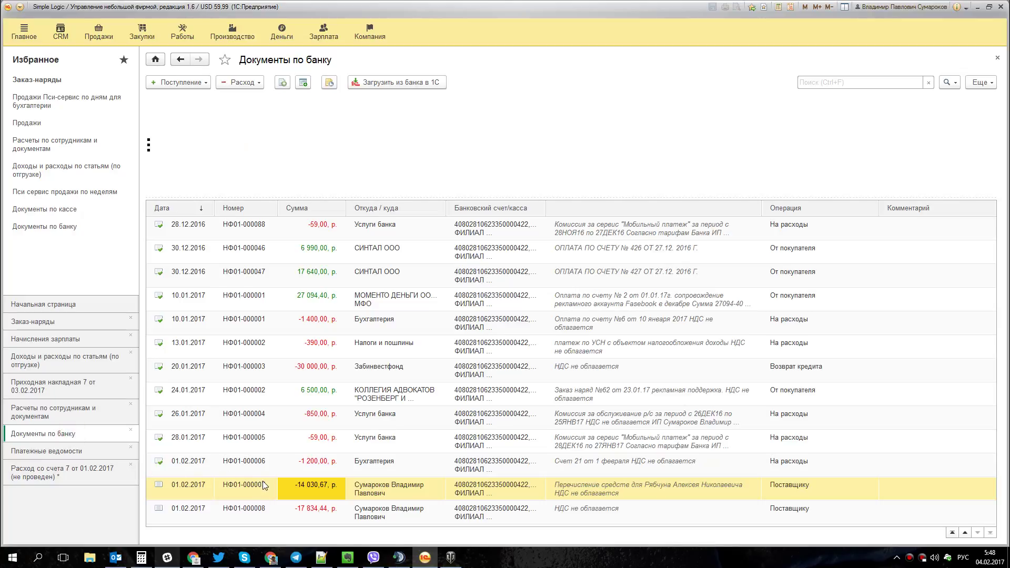
{"action": "left_click", "coordinate": [63, 477]}
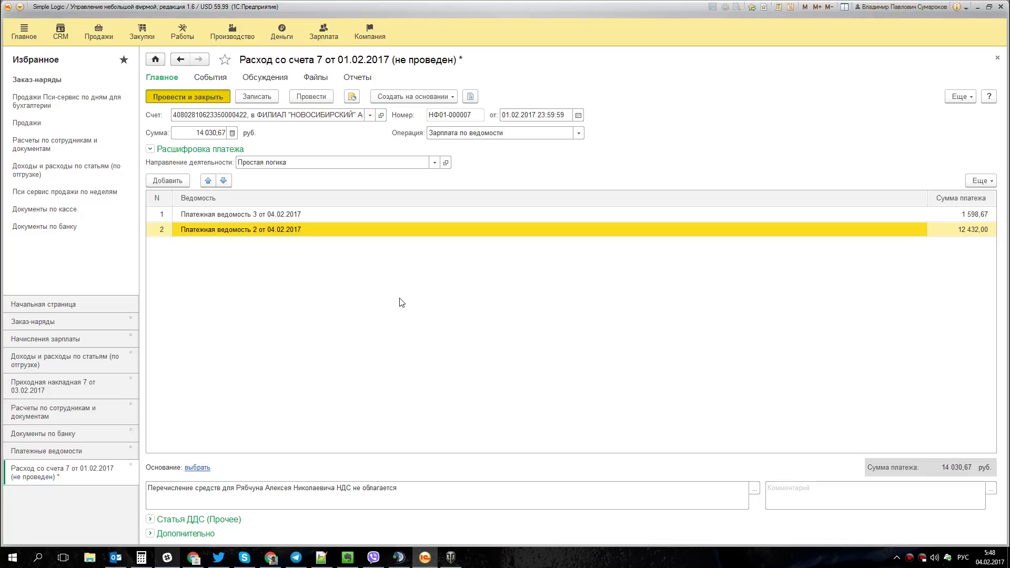
{"action": "key", "text": "ctrl+Return"}
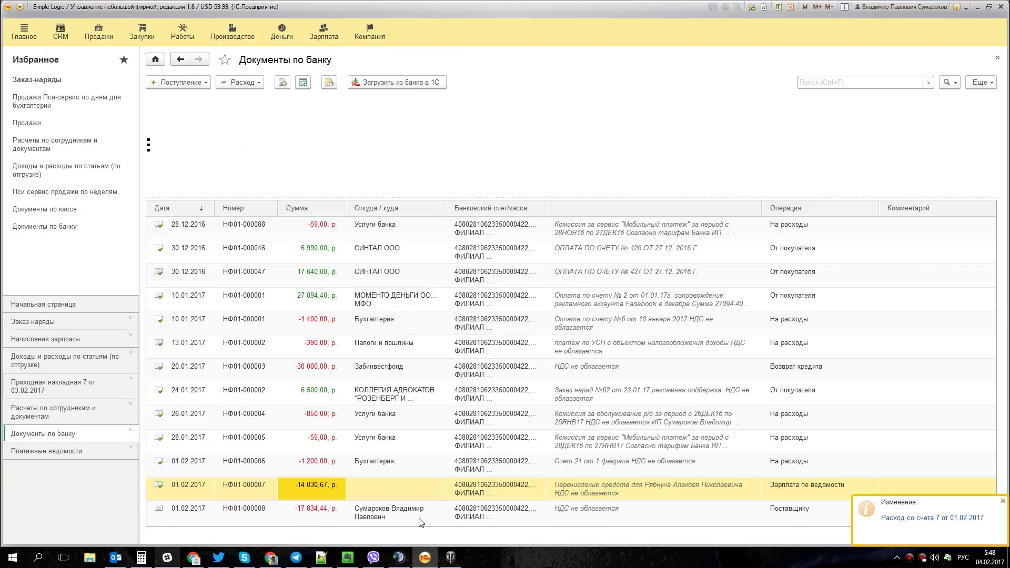
Open bank expense НФ01-000008 and set its operation to "Зарплата по ведомости".
{"action": "left_click", "coordinate": [408, 517]}
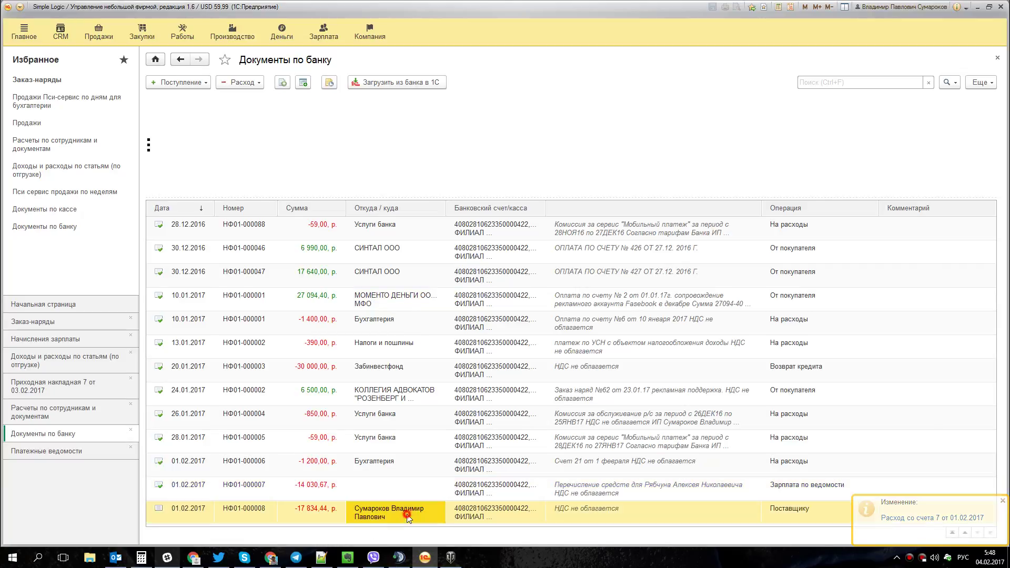
{"action": "double_click", "coordinate": [375, 515]}
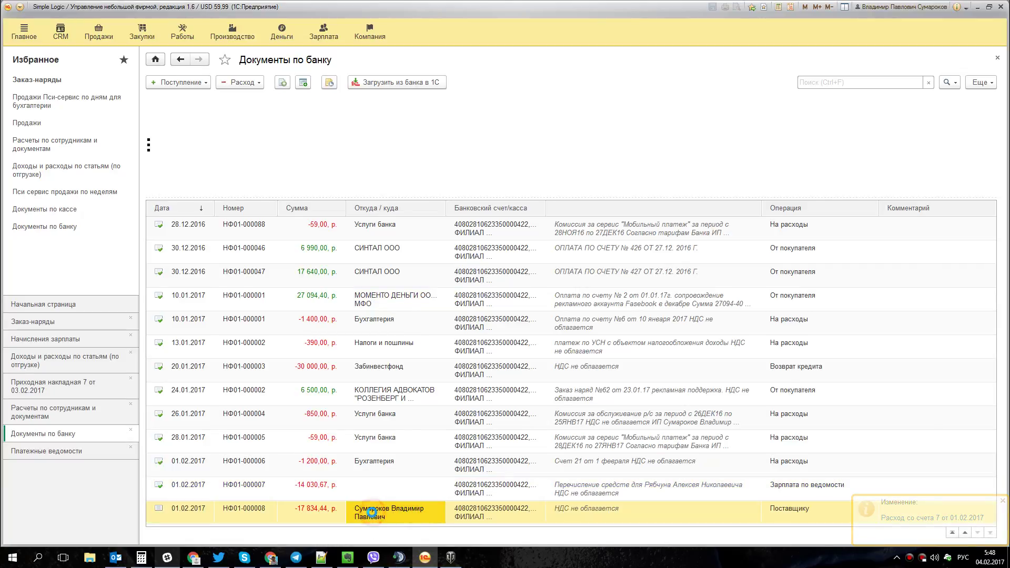
{"action": "left_click", "coordinate": [592, 133]}
{"action": "left_click", "coordinate": [508, 178]}
Add the February 2017 USD statement НФ01-000001 to the payment details of bank expense 8.
{"action": "left_click", "coordinate": [168, 181]}
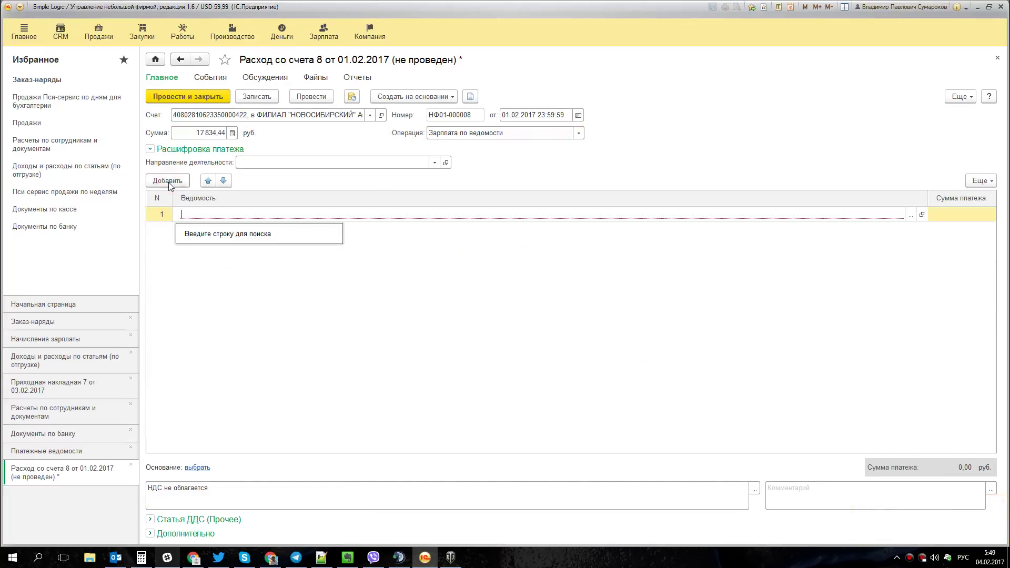
{"action": "left_click", "coordinate": [911, 214]}
{"action": "left_click", "coordinate": [911, 215]}
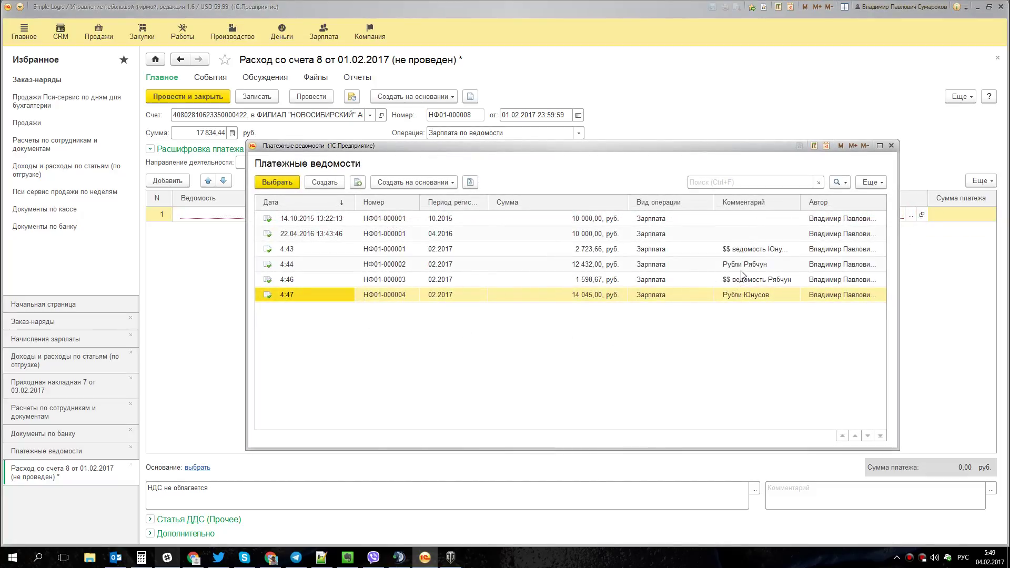
{"action": "double_click", "coordinate": [757, 250]}
Add the ruble statement НФ01-000004 as the second payment row of bank expense 8.
{"action": "left_click", "coordinate": [169, 181]}
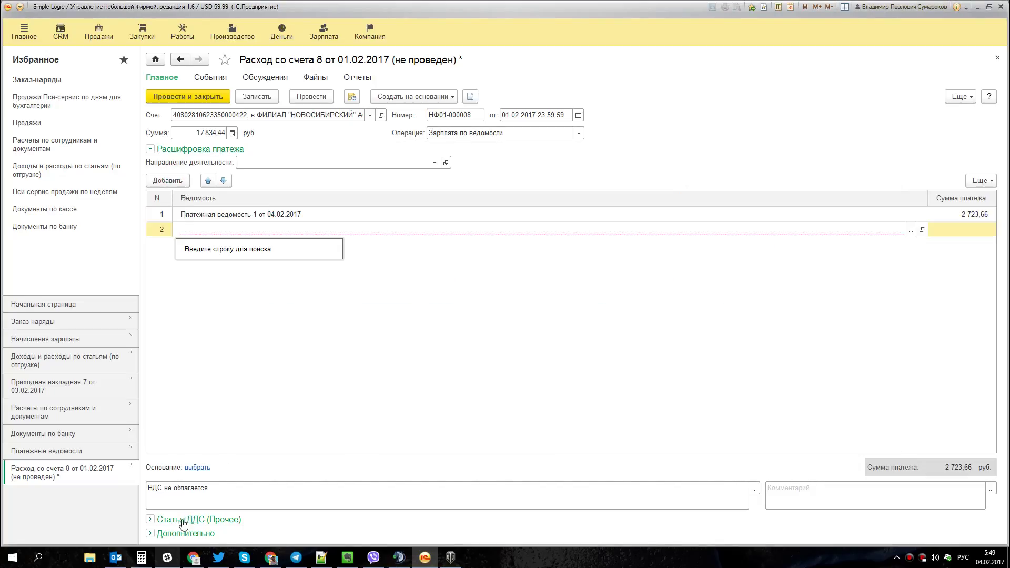
{"action": "left_click", "coordinate": [911, 230]}
{"action": "left_click", "coordinate": [911, 230]}
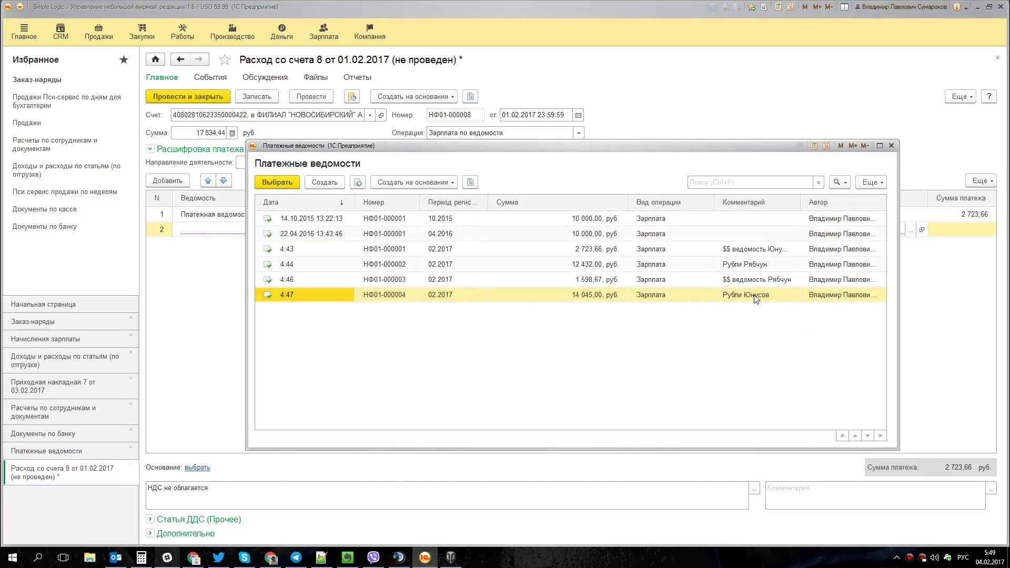
{"action": "double_click", "coordinate": [754, 296]}
In Calculator, subtract the USD statement's 2723,66 from the expense 8 total of 17834,44.
{"action": "left_click", "coordinate": [150, 562]}
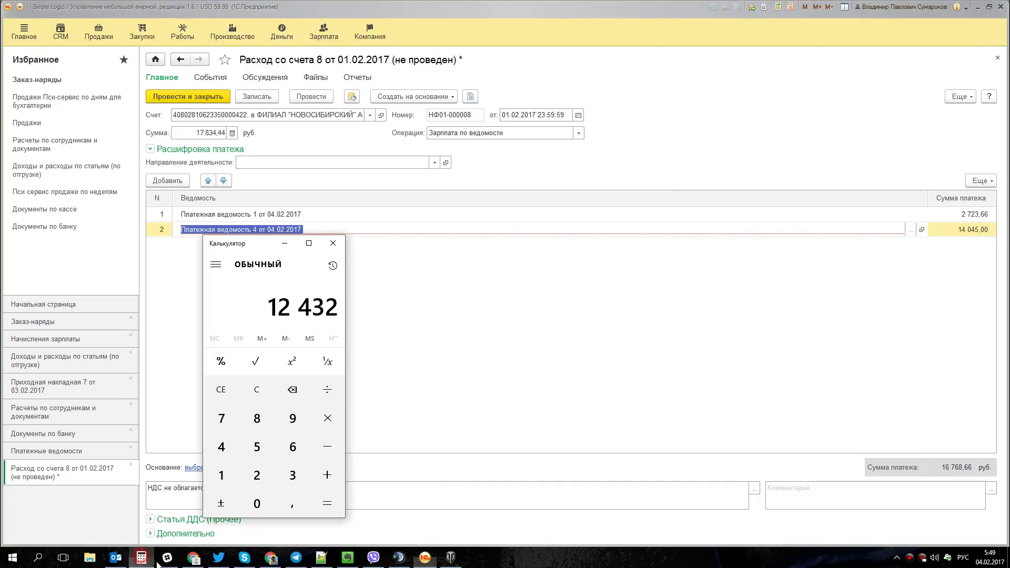
{"action": "type", "text": "17 834,44"}
{"action": "key", "text": "minus"}
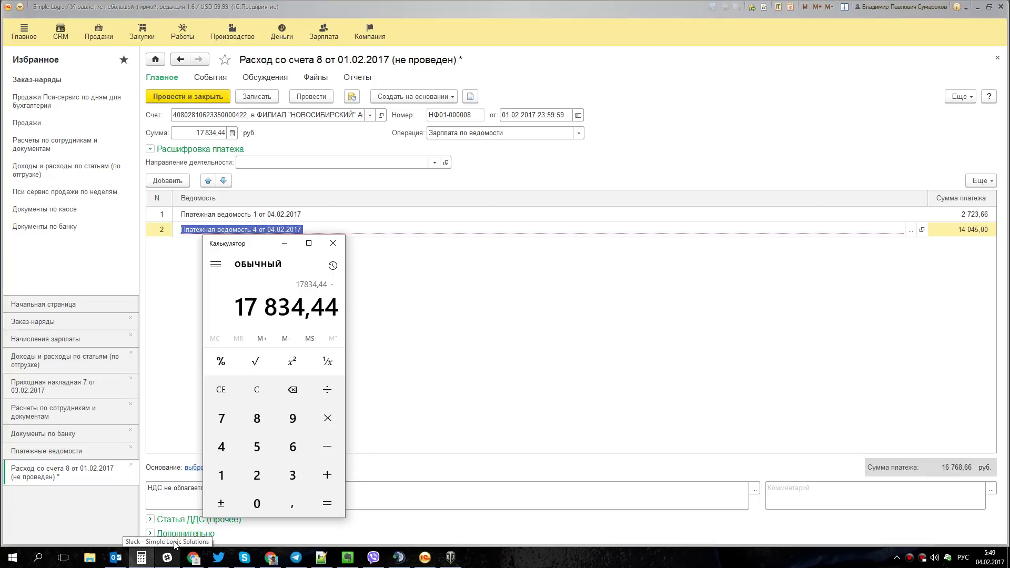
{"action": "type", "text": "2723,66"}
{"action": "key", "text": "Return"}
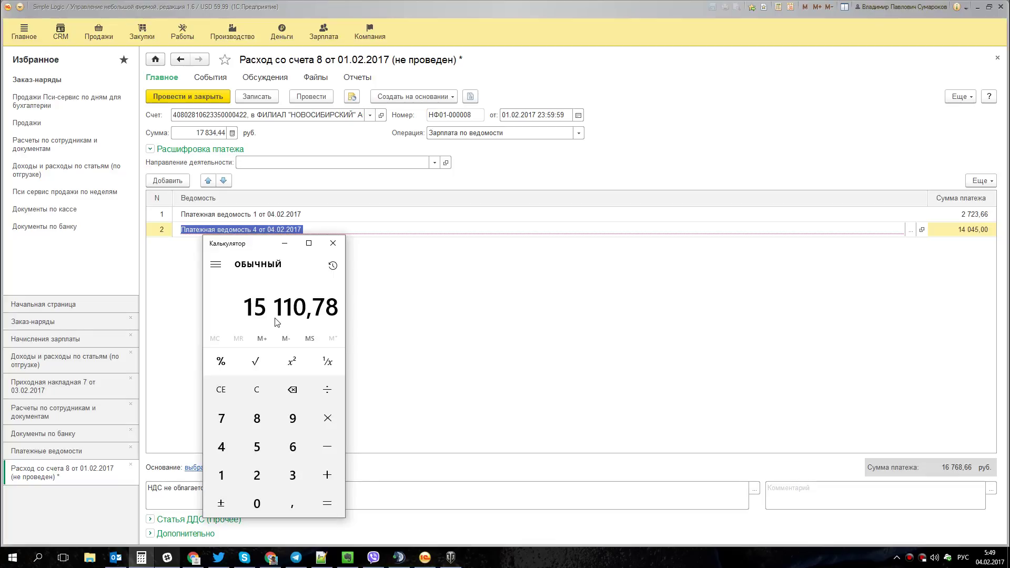
{"action": "left_click", "coordinate": [449, 305]}
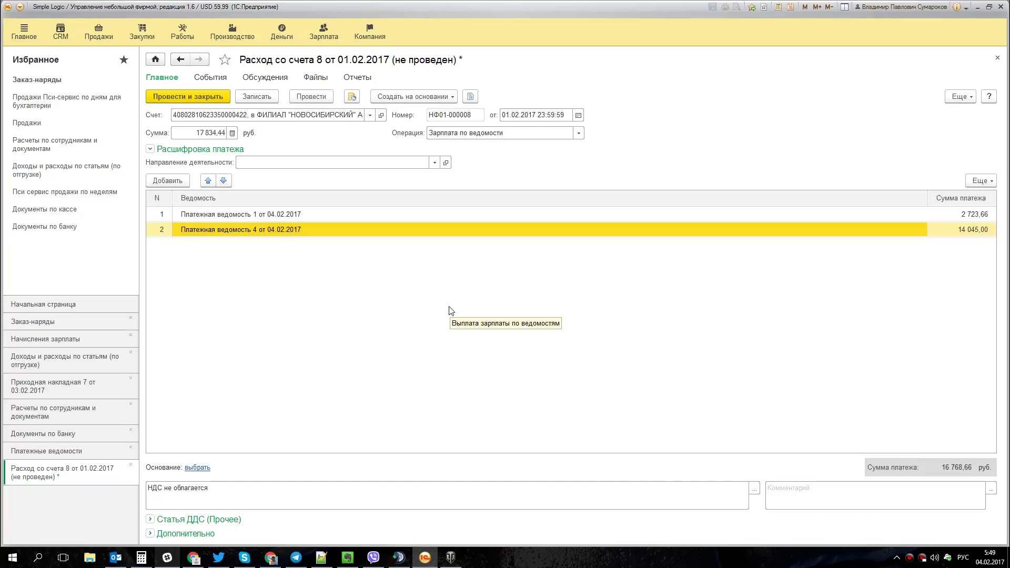
Compare the payment total of expense 8 with the "Расчеты по сотрудникам и документам" report.
{"action": "left_click", "coordinate": [922, 472]}
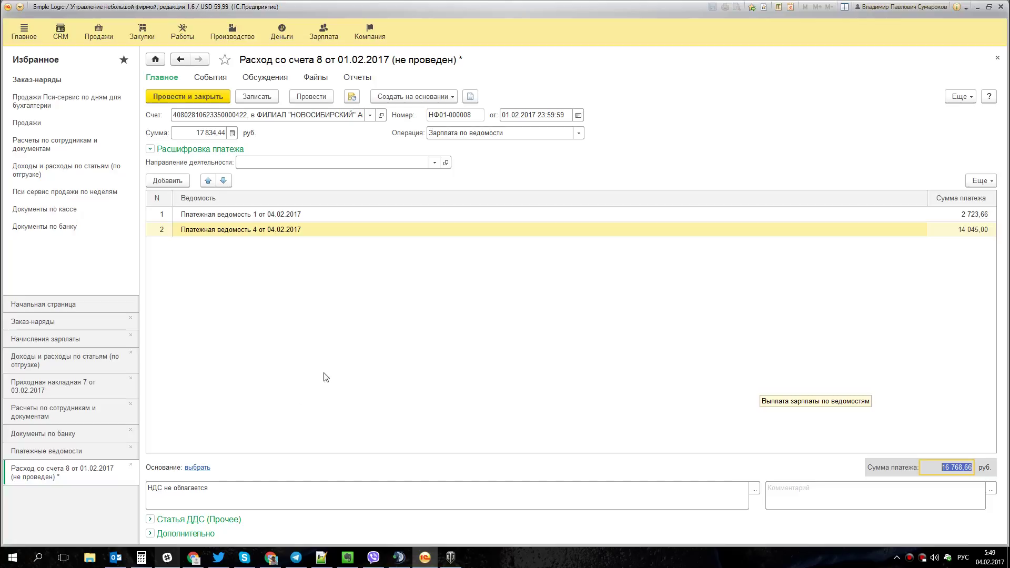
{"action": "left_click", "coordinate": [82, 412]}
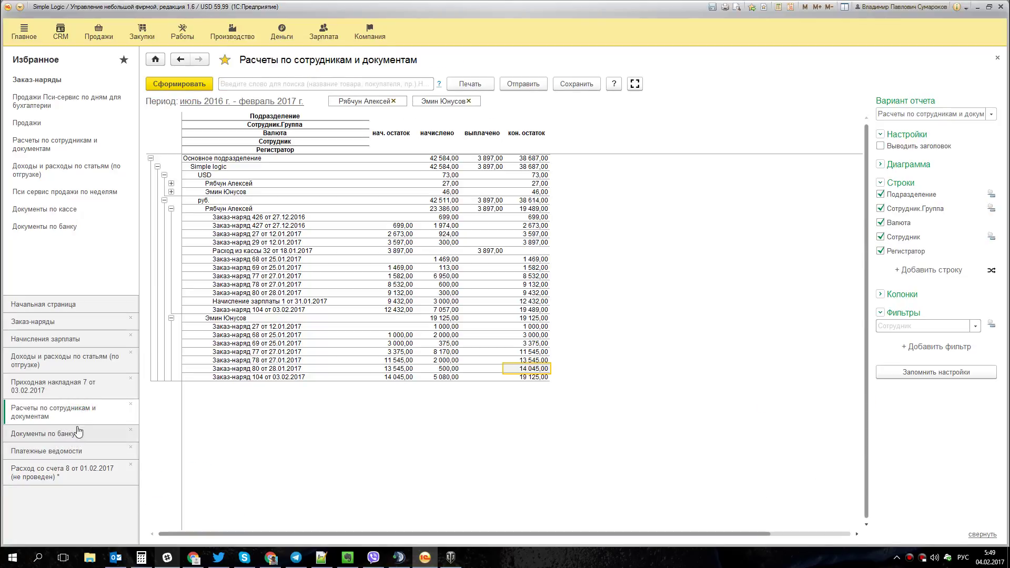
Check bank expense 8 in the "Документы по банку" list, and return to the "Расчеты по сотрудникам и документам" report.
{"action": "left_click", "coordinate": [83, 389]}
{"action": "left_click", "coordinate": [79, 412]}
{"action": "left_click", "coordinate": [75, 436]}
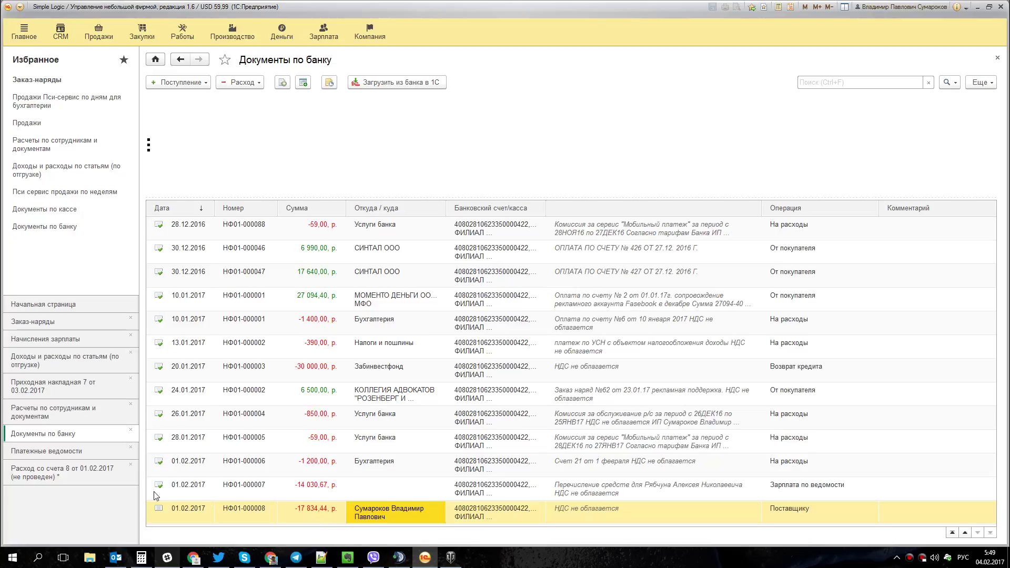
{"action": "left_click", "coordinate": [54, 450]}
{"action": "left_click", "coordinate": [59, 433]}
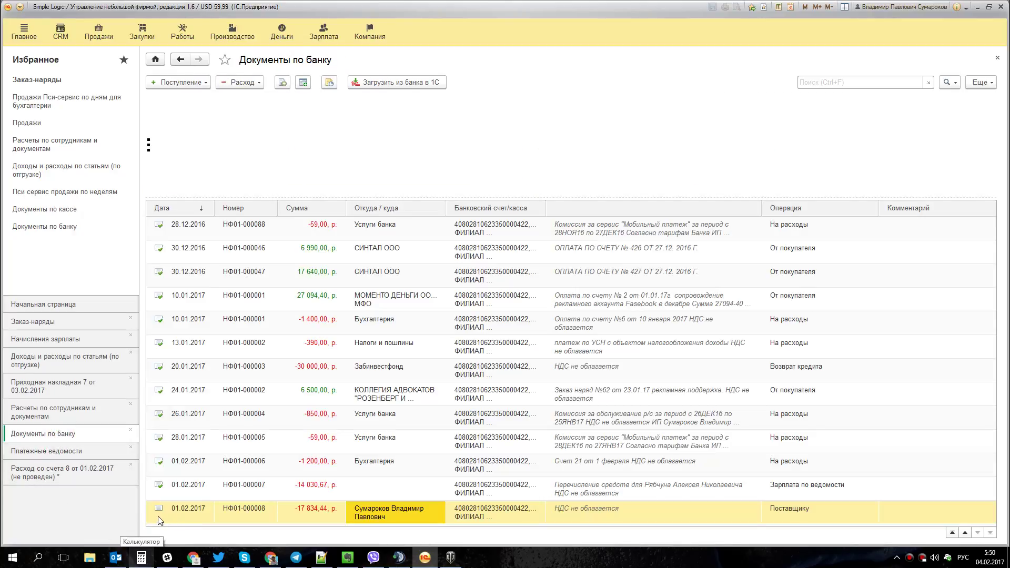
{"action": "left_click", "coordinate": [63, 418]}
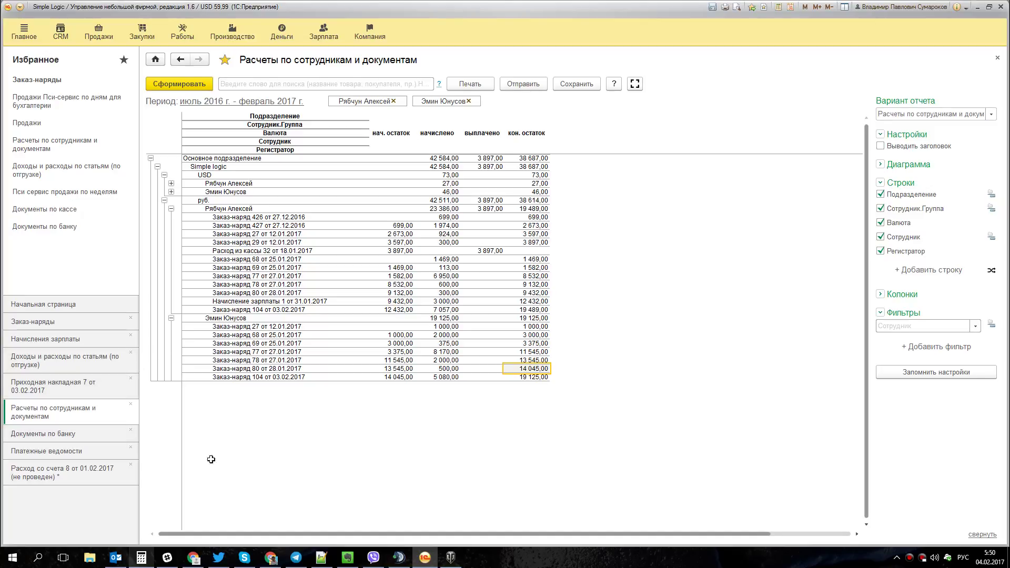
Expand the second employee's USD rows, collapse the first employee's ruble rows, and examine the second employee's closing balances for 28.01.2017.
{"action": "left_click", "coordinate": [142, 559]}
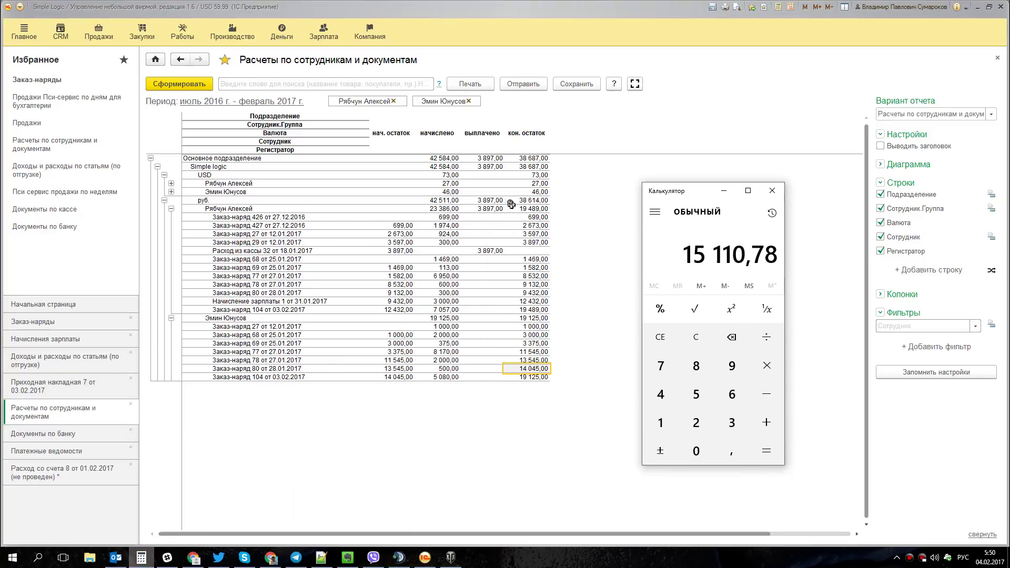
{"action": "left_click", "coordinate": [171, 192]}
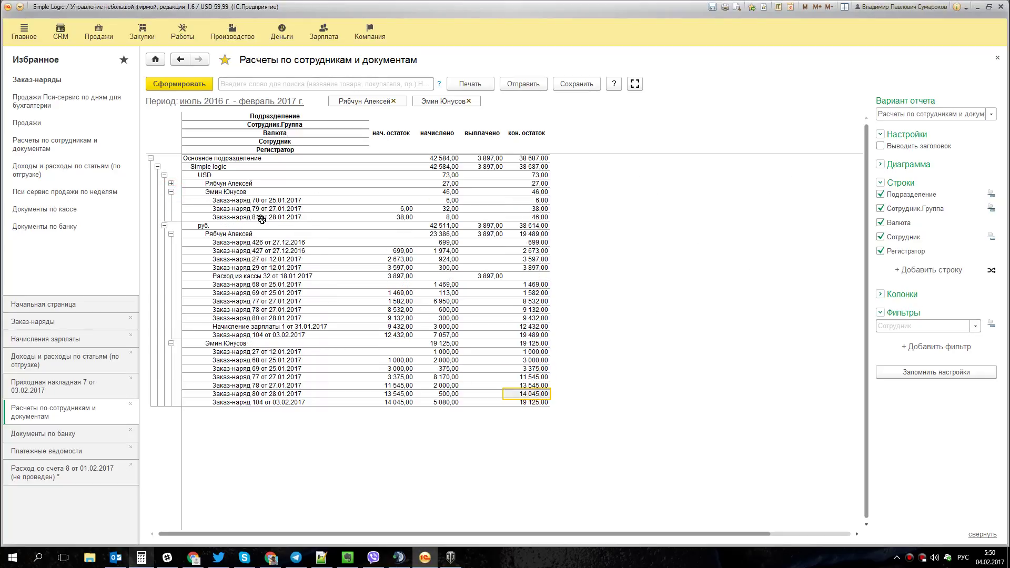
{"action": "left_click", "coordinate": [244, 217]}
{"action": "left_click", "coordinate": [537, 216]}
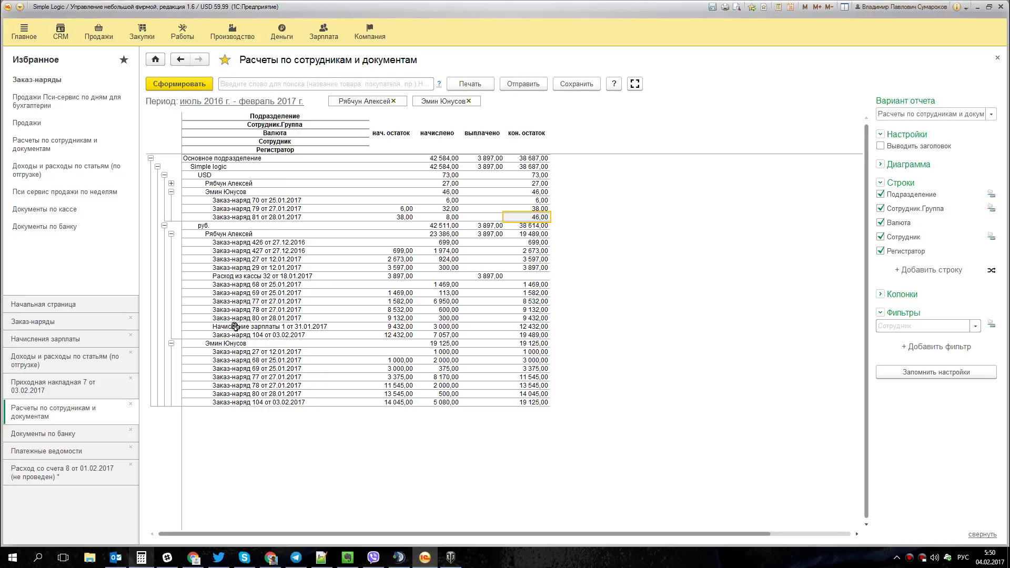
{"action": "left_click", "coordinate": [171, 233]}
{"action": "left_click", "coordinate": [515, 301]}
{"action": "left_click", "coordinate": [511, 291]}
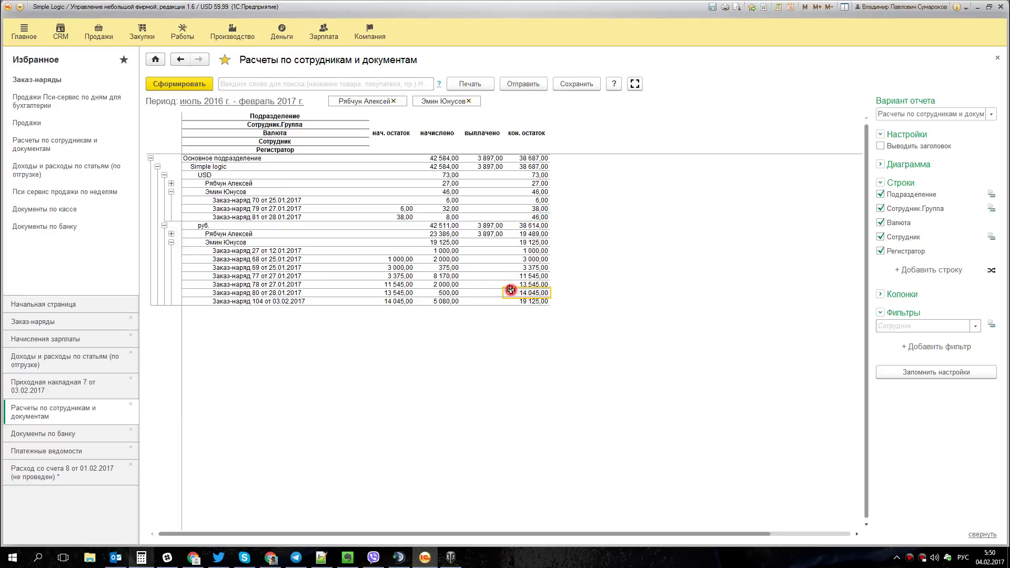
In Calculator, subtract the expense 8 total of 17834,44 from the second employee's ruble balance of 14045.
{"action": "left_click", "coordinate": [141, 558]}
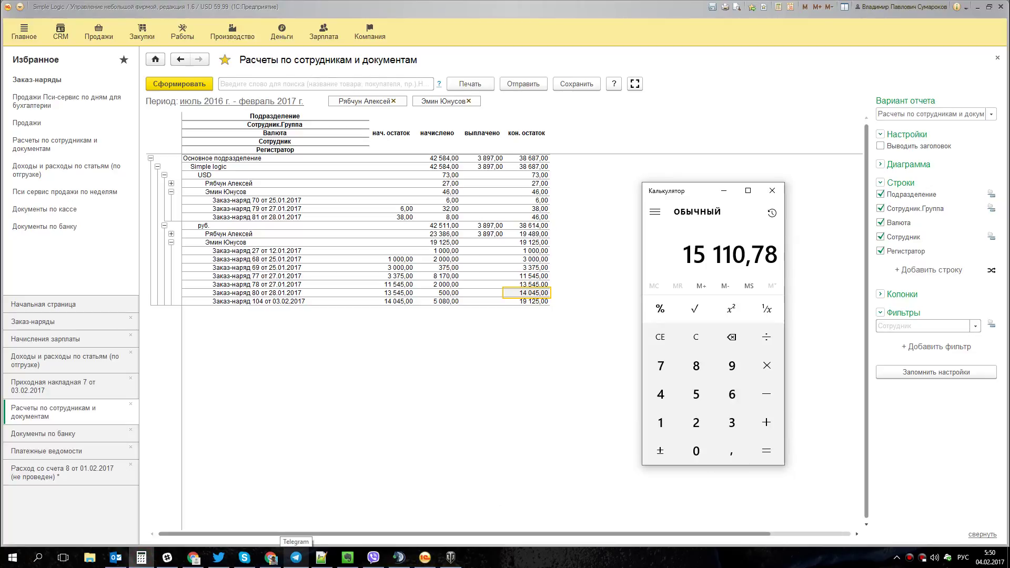
{"action": "type", "text": "14045"}
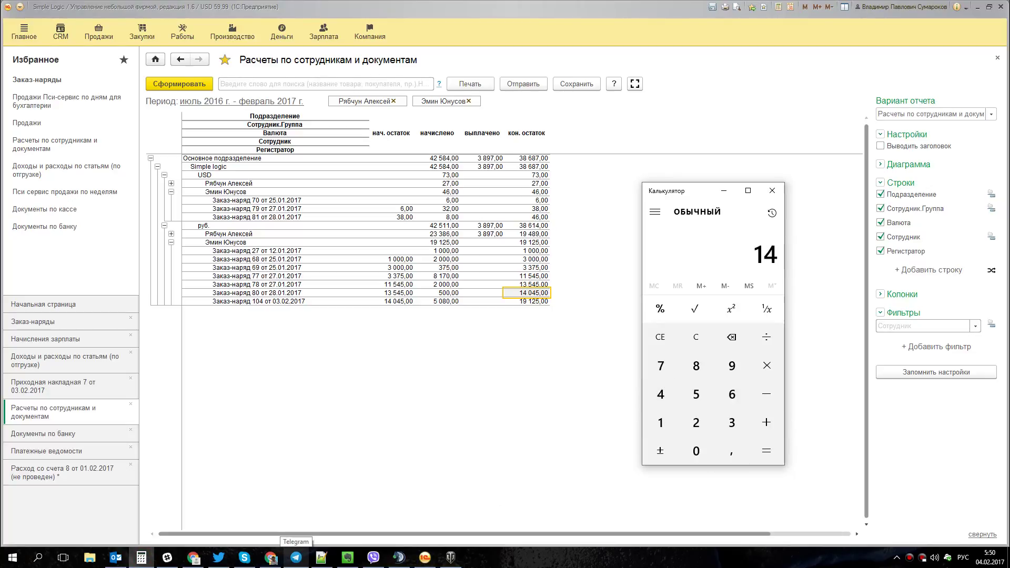
{"action": "key", "text": "minus"}
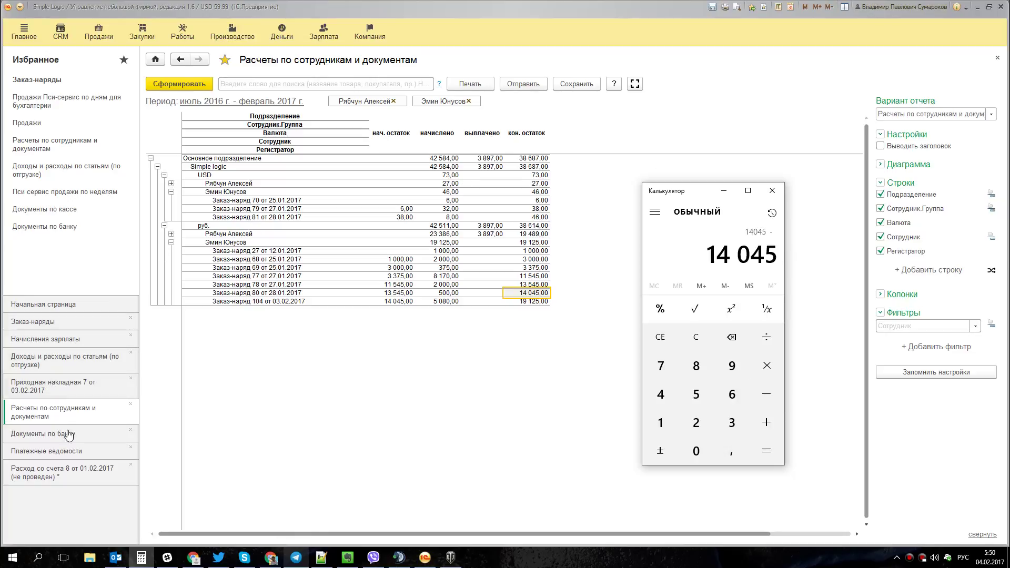
{"action": "left_click", "coordinate": [85, 470]}
{"action": "left_click", "coordinate": [141, 558]}
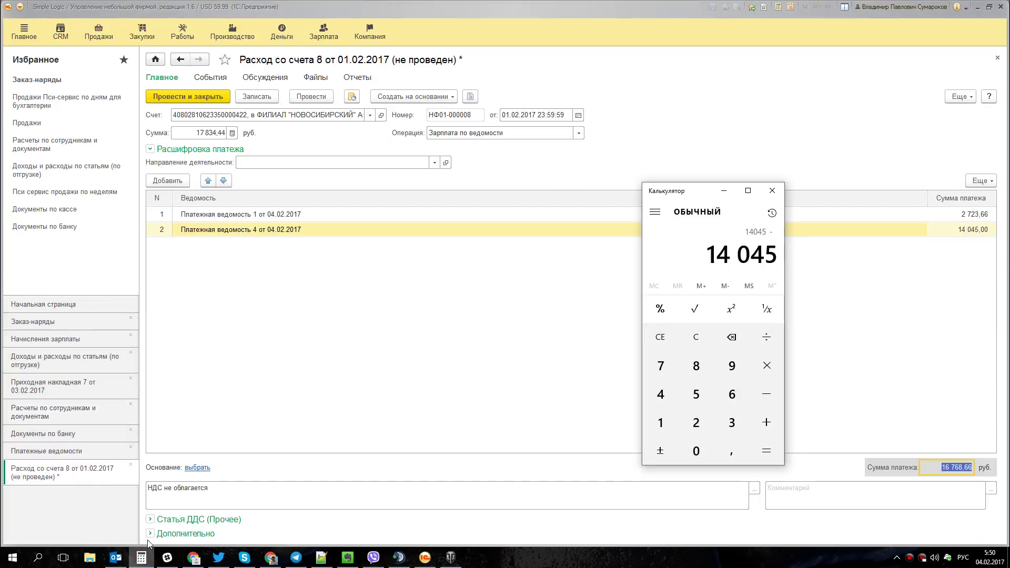
{"action": "type", "text": "17 834"}
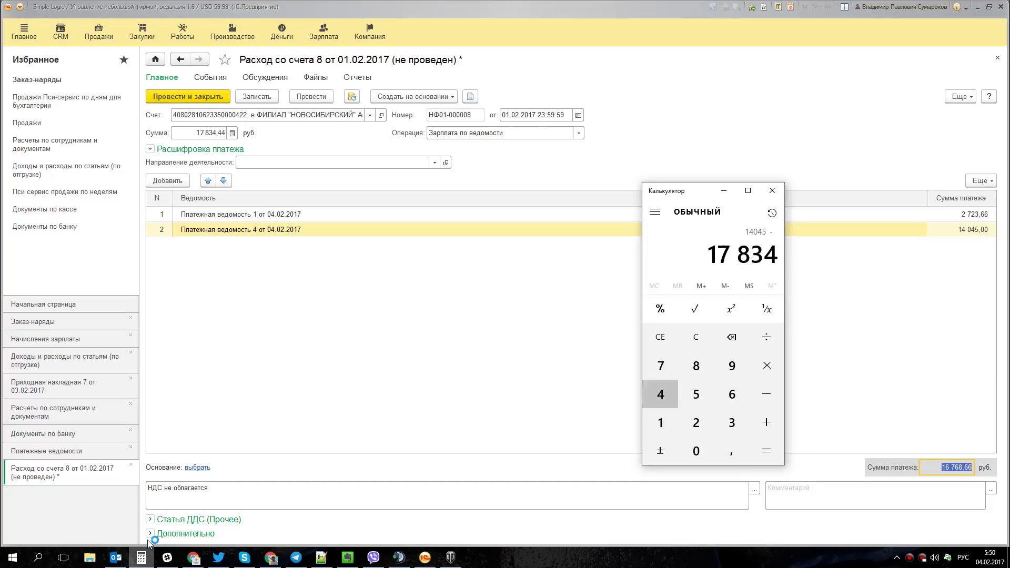
{"action": "type", "text": ",44"}
{"action": "key", "text": "Return"}
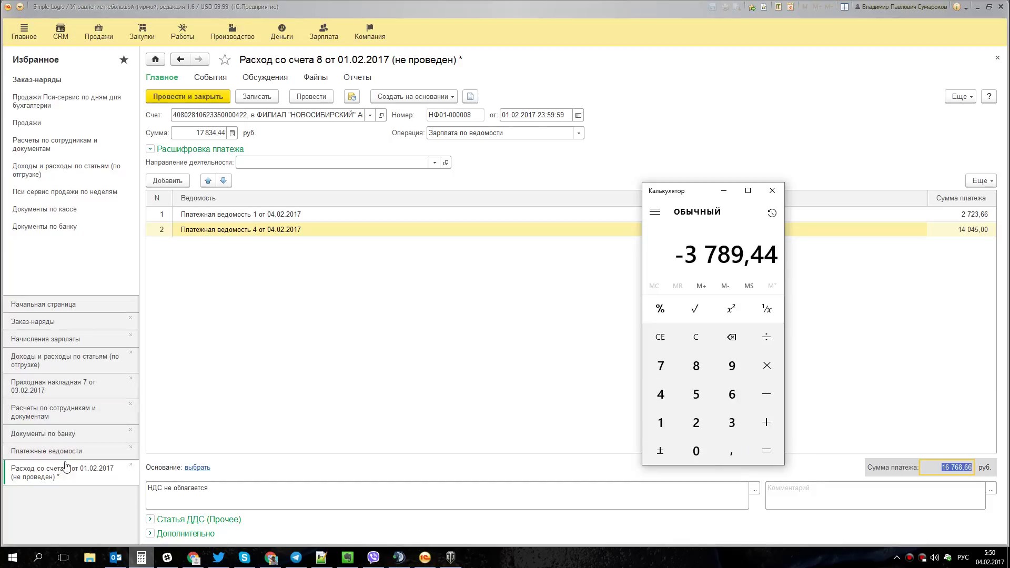
Divide the calculated difference by the employee's 46 USD balance to work out the exchange rate used.
{"action": "left_click", "coordinate": [76, 418]}
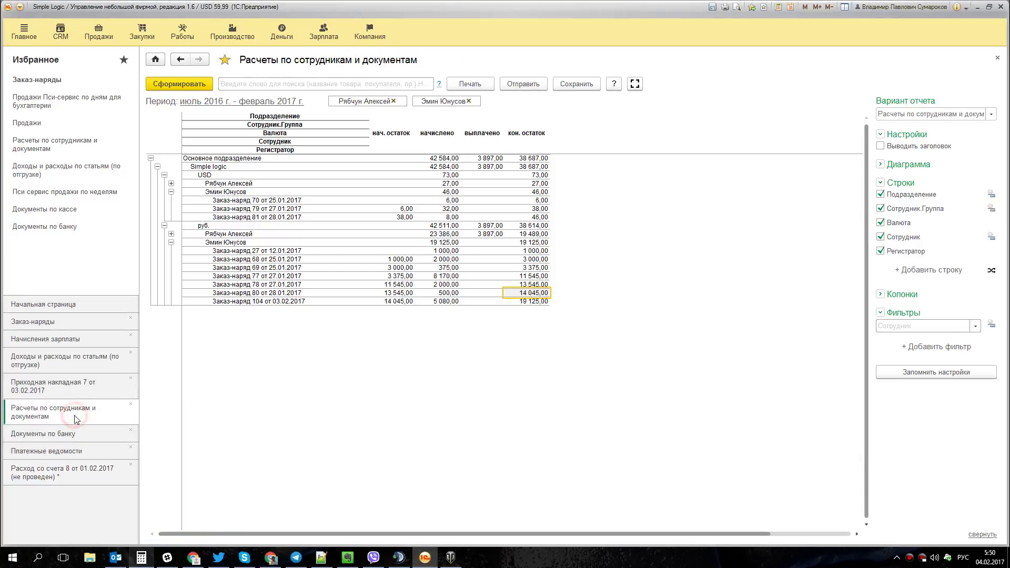
{"action": "left_click", "coordinate": [142, 559]}
{"action": "key", "text": "slash"}
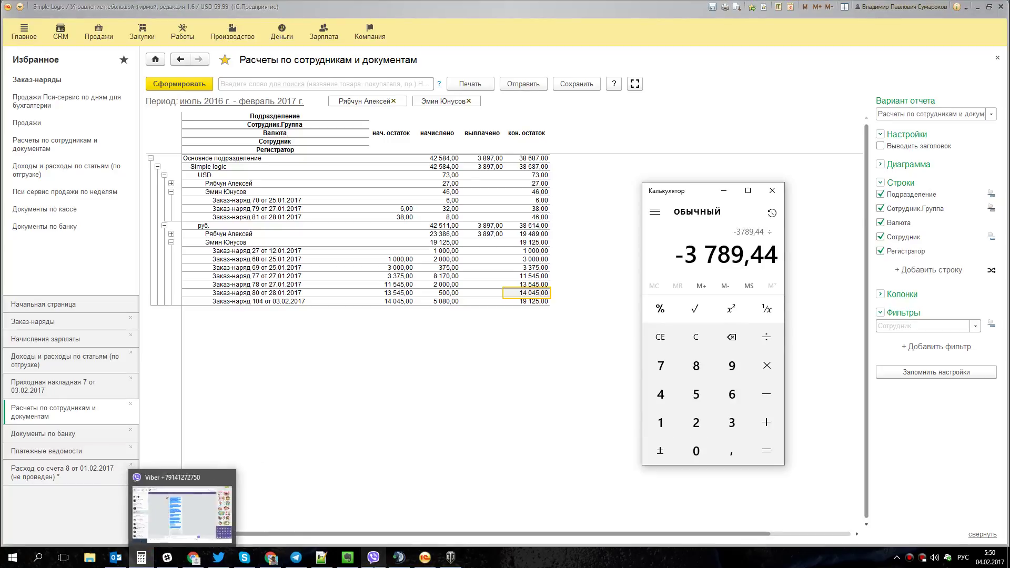
{"action": "type", "text": "46"}
{"action": "key", "text": "Return"}
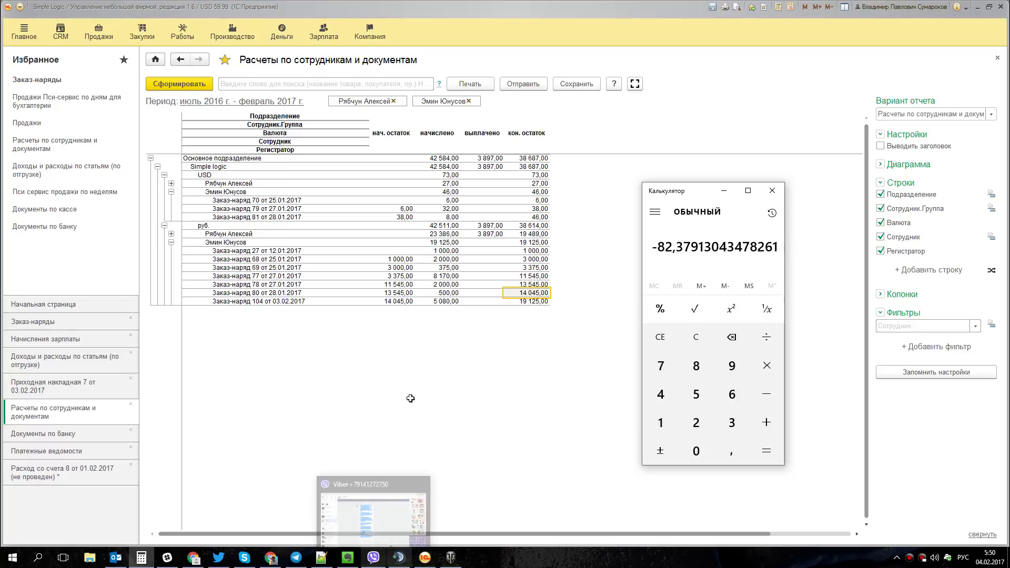
Switch to Slack and look back through the second employee's direct messages for details of the payment.
{"action": "left_click", "coordinate": [142, 548]}
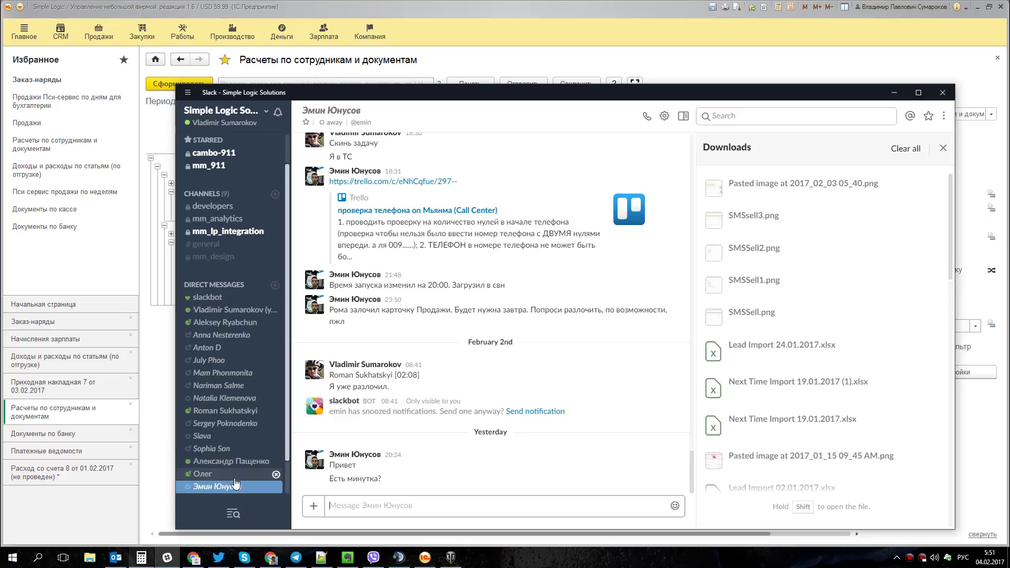
{"action": "scroll", "coordinate": [413, 458], "scroll_direction": "up", "scroll_amount": 3}
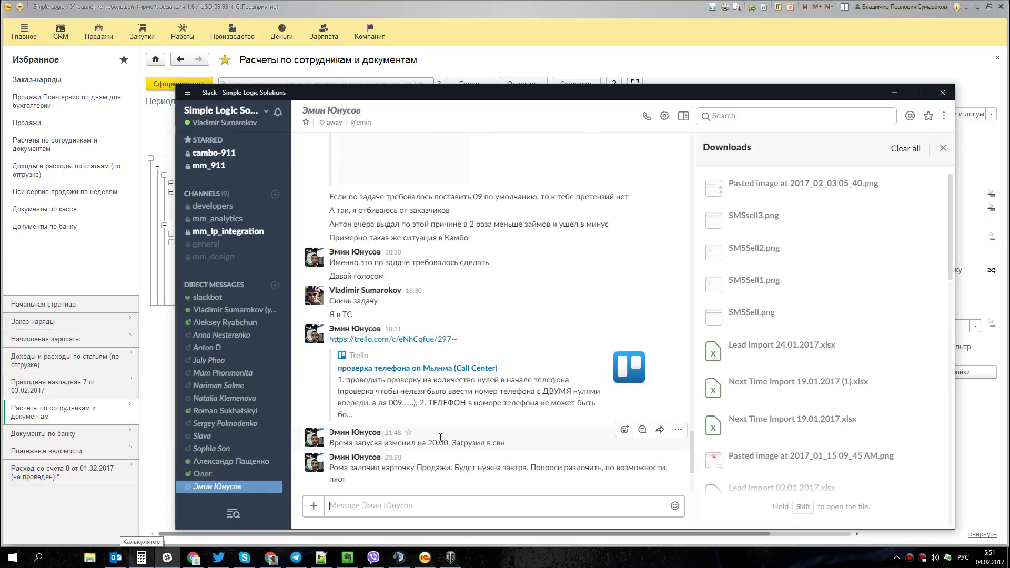
{"action": "scroll", "coordinate": [397, 298], "scroll_direction": "up", "scroll_amount": 2}
{"action": "scroll", "coordinate": [398, 298], "scroll_direction": "up", "scroll_amount": 6}
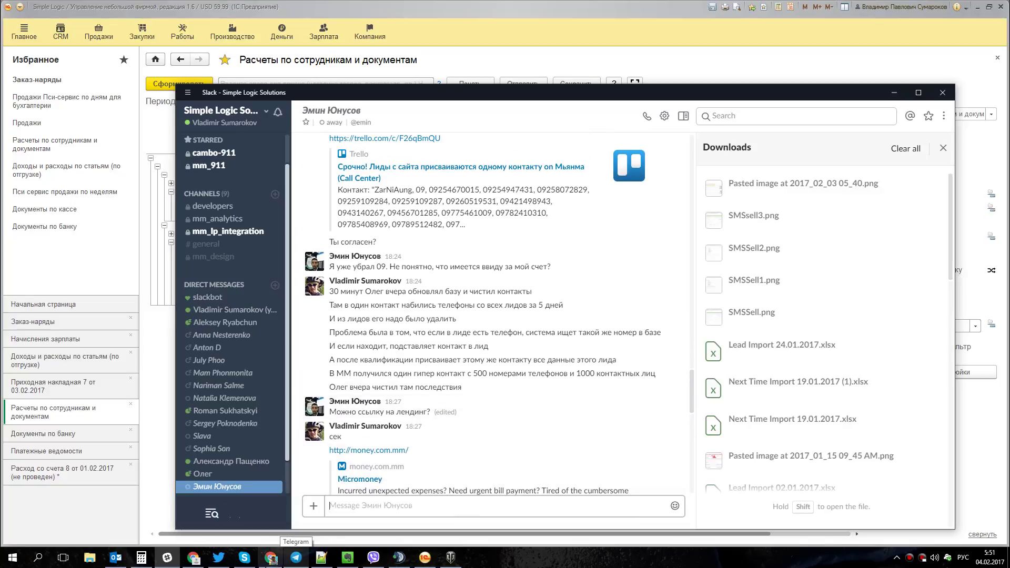
Switch to Skype, find the payment recipient's chat by first name, and examine the settlement report screenshot sent there.
{"action": "left_click", "coordinate": [244, 558]}
{"action": "left_click", "coordinate": [63, 70]}
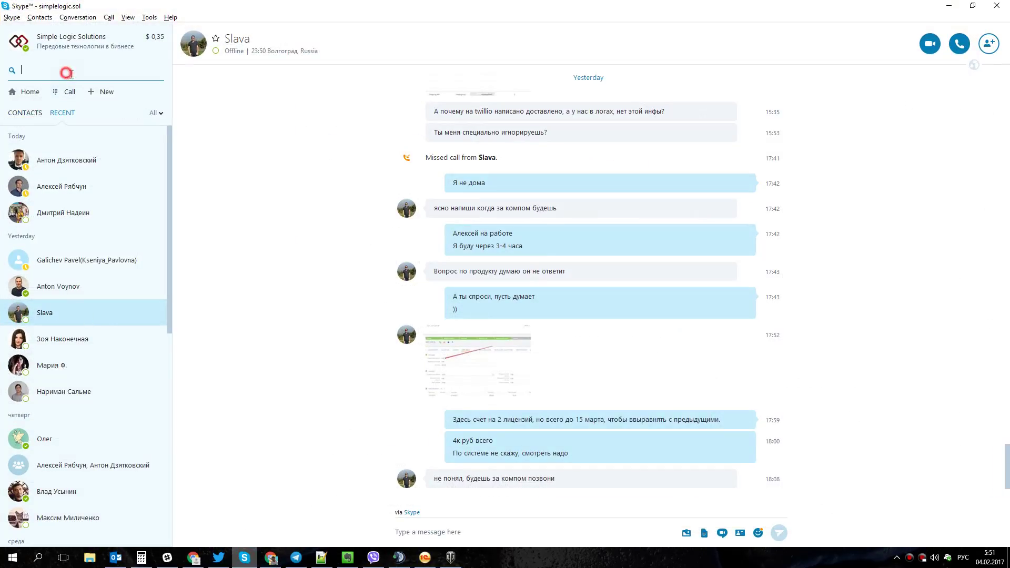
{"action": "type", "text": "нарим"}
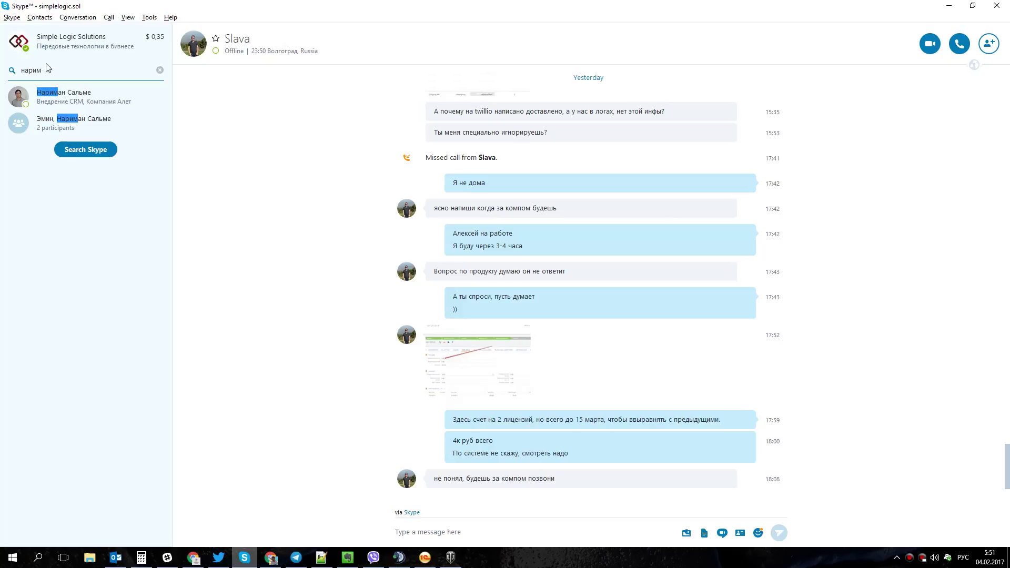
{"action": "left_click", "coordinate": [74, 103]}
{"action": "scroll", "coordinate": [578, 477], "scroll_direction": "up", "scroll_amount": 8}
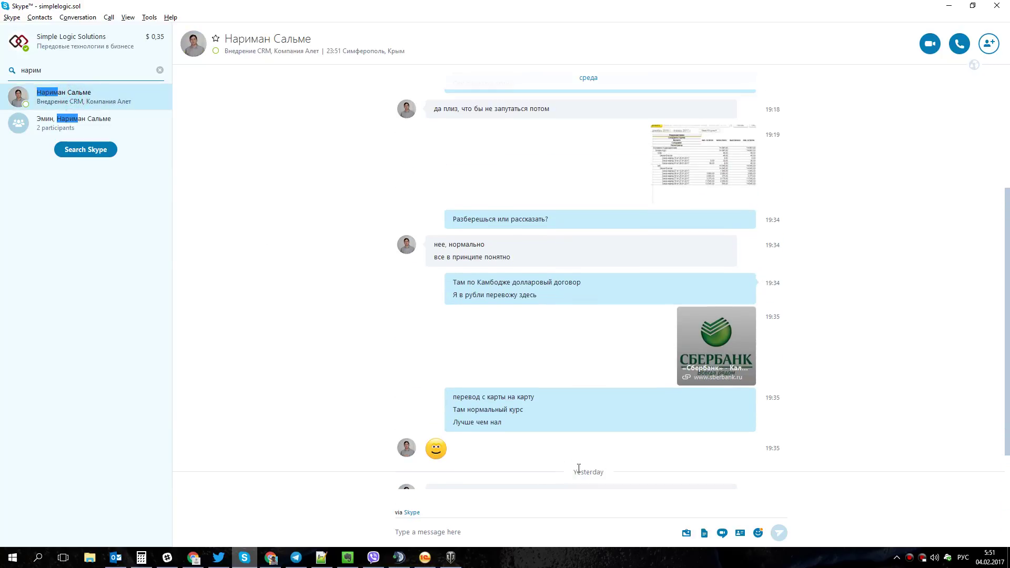
{"action": "scroll", "coordinate": [582, 455], "scroll_direction": "down", "scroll_amount": 2}
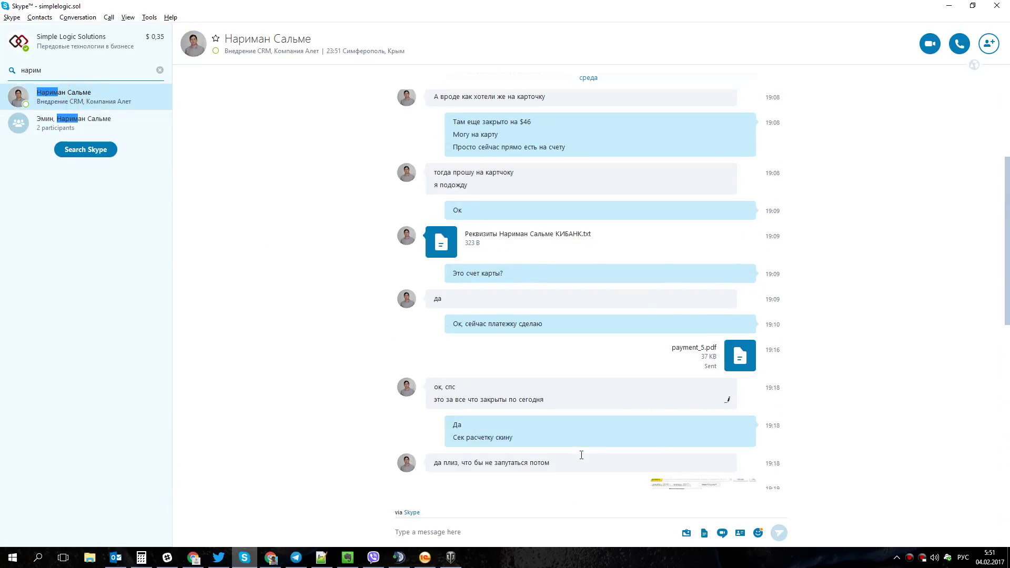
{"action": "scroll", "coordinate": [577, 403], "scroll_direction": "down", "scroll_amount": 2}
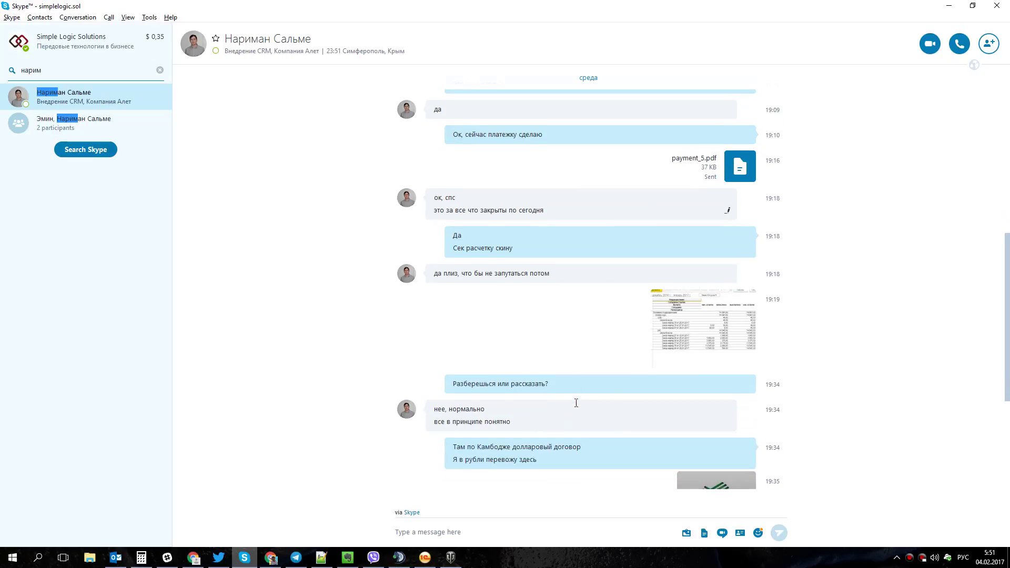
{"action": "left_click", "coordinate": [714, 328]}
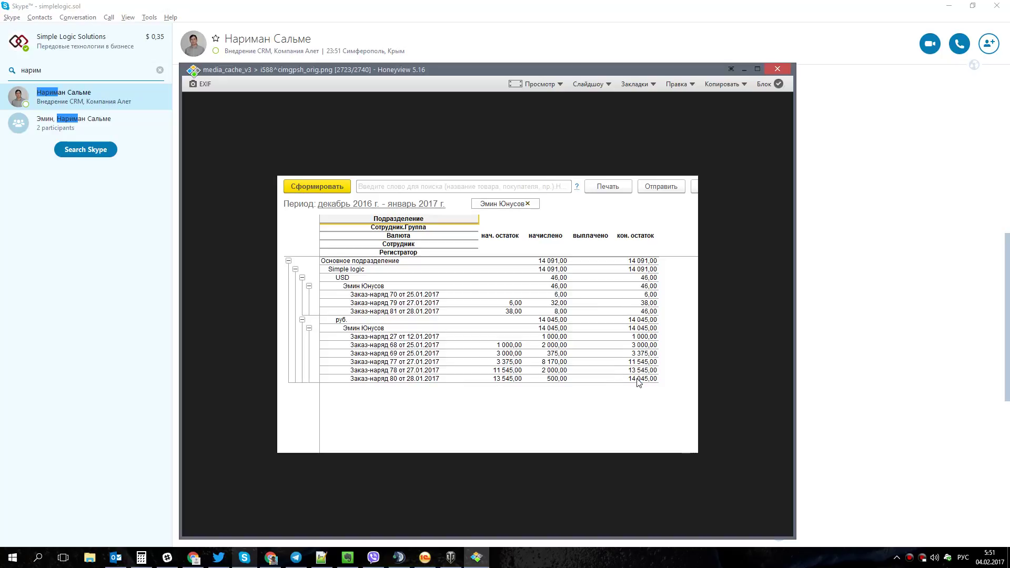
{"action": "left_click", "coordinate": [777, 69]}
Read the chat messages about the ruble and dollar payment and the currency conversion, and put Skype away.
{"action": "scroll", "coordinate": [556, 421], "scroll_direction": "down", "scroll_amount": 4}
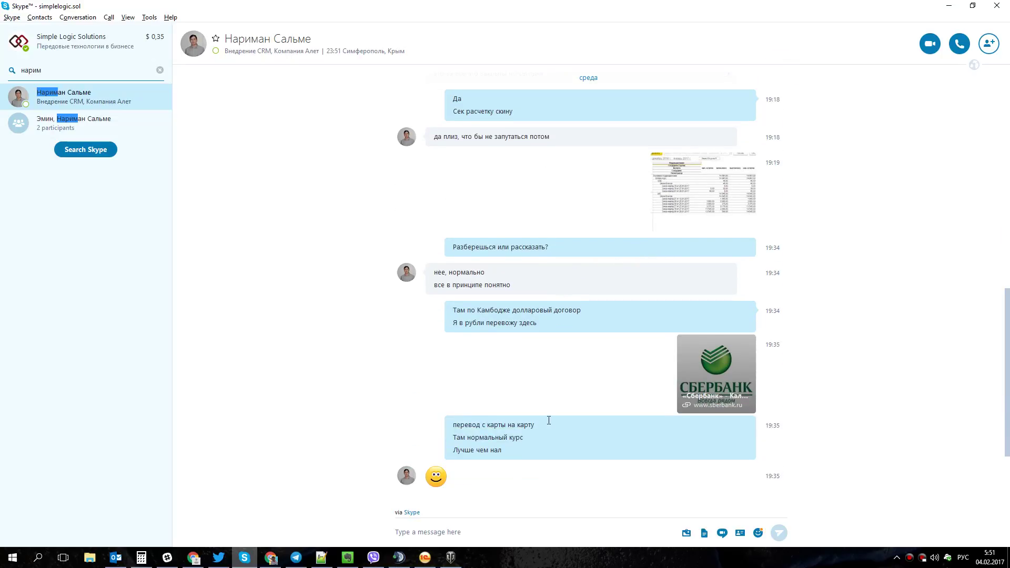
{"action": "scroll", "coordinate": [549, 421], "scroll_direction": "down", "scroll_amount": 2}
{"action": "scroll", "coordinate": [542, 432], "scroll_direction": "up", "scroll_amount": 5}
{"action": "scroll", "coordinate": [545, 437], "scroll_direction": "up", "scroll_amount": 3}
{"action": "scroll", "coordinate": [541, 435], "scroll_direction": "up", "scroll_amount": 2}
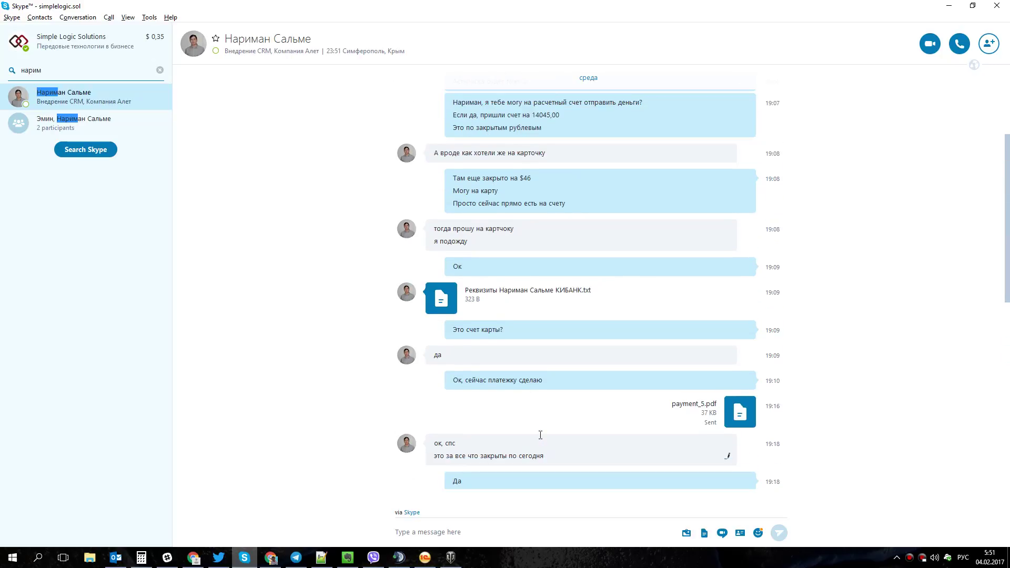
{"action": "scroll", "coordinate": [541, 435], "scroll_direction": "down", "scroll_amount": 10}
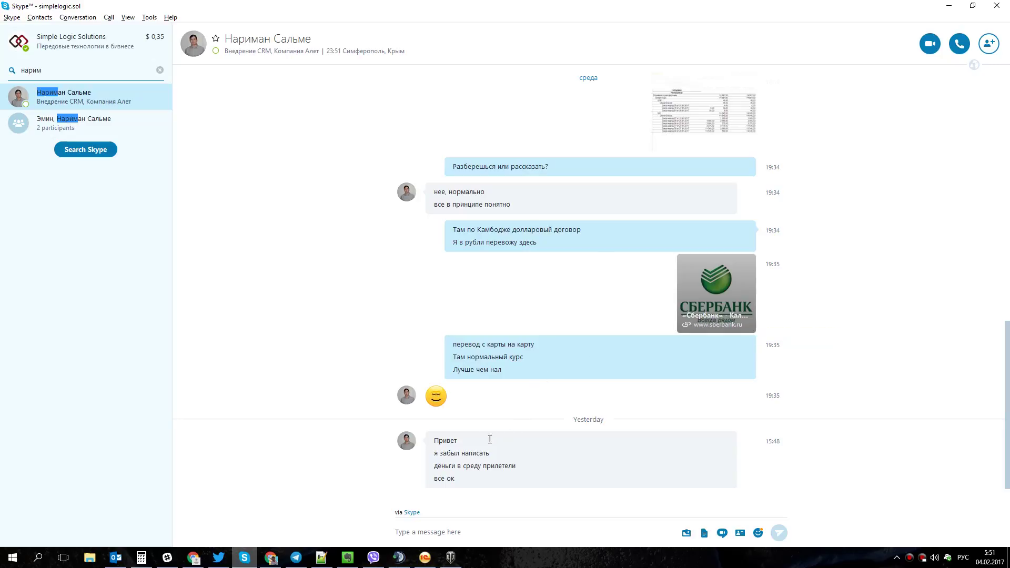
{"action": "left_click", "coordinate": [949, 7]}
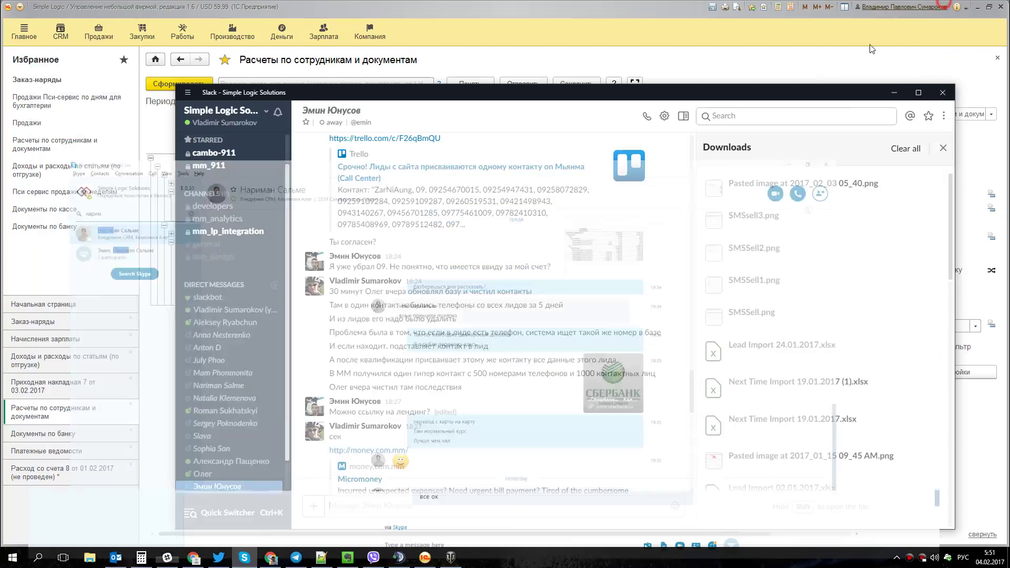
Back in 1C, open the February 2017 USD statement НФ01-000001 and check its accrued and payable amounts.
{"action": "left_click", "coordinate": [88, 517]}
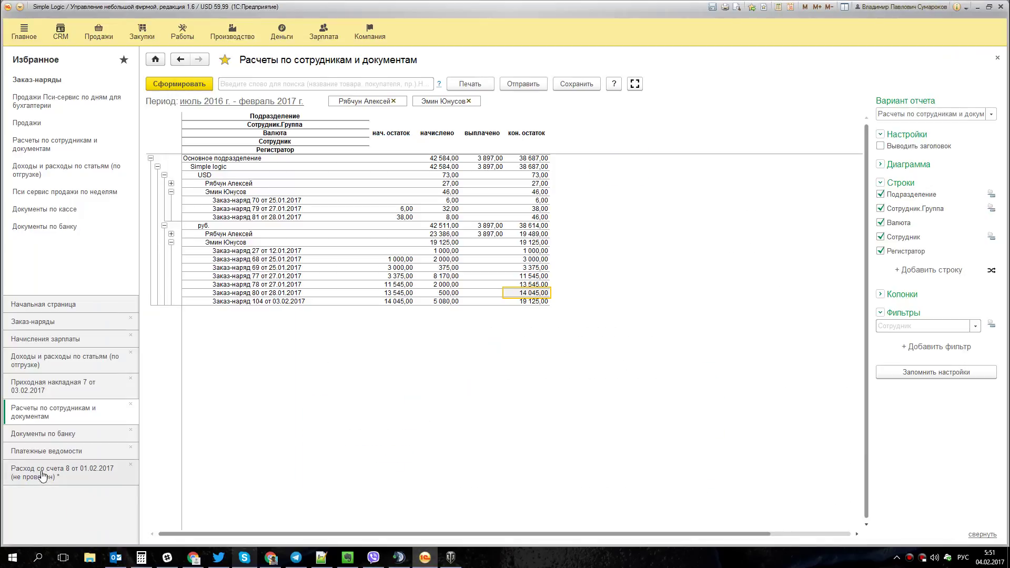
{"action": "left_click", "coordinate": [79, 452]}
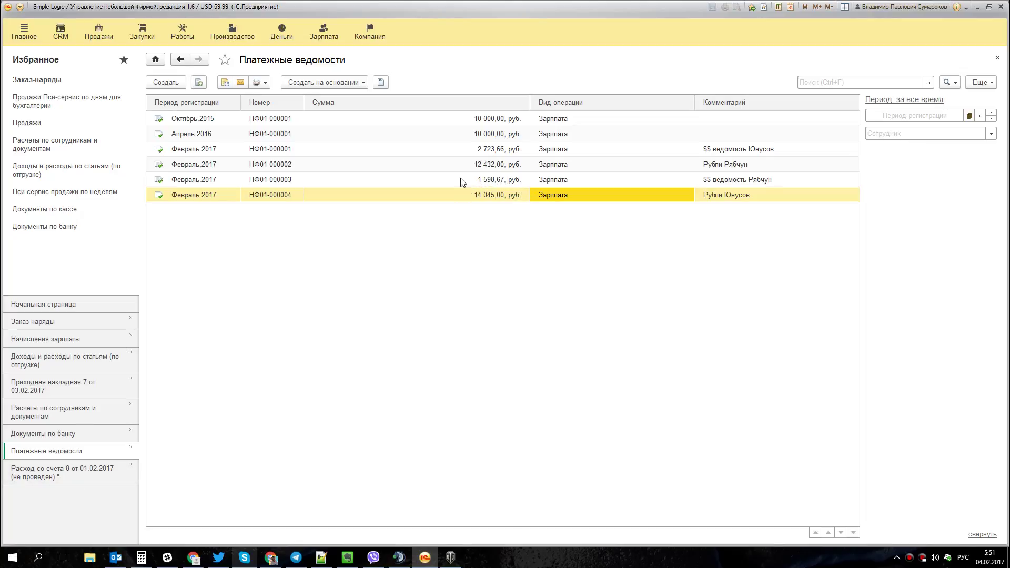
{"action": "left_click", "coordinate": [504, 151]}
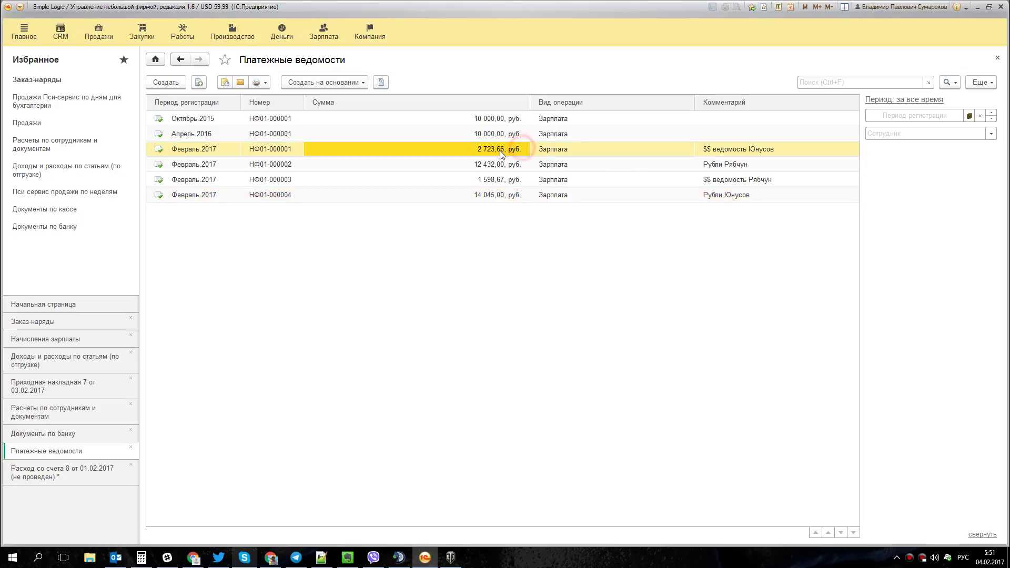
{"action": "double_click", "coordinate": [440, 149]}
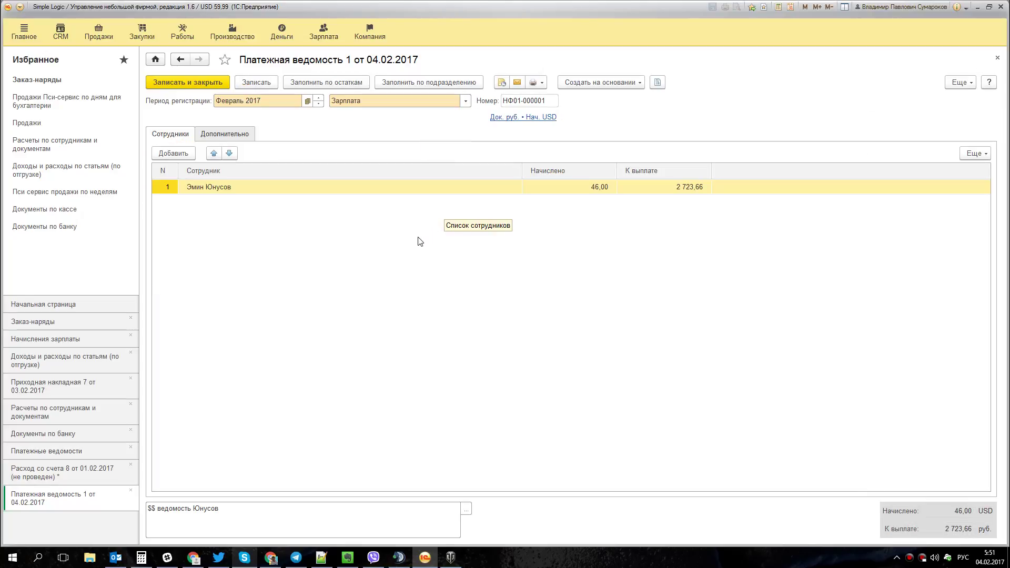
{"action": "left_click", "coordinate": [594, 188]}
{"action": "left_click", "coordinate": [666, 187]}
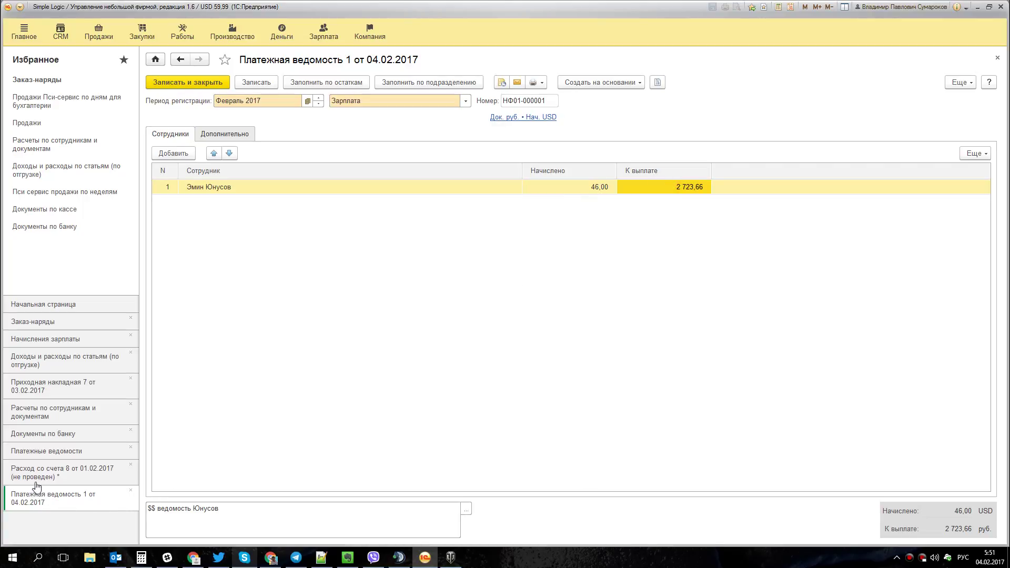
Return to bank expense 8 and check the payment amounts of both statement rows against its total.
{"action": "left_click", "coordinate": [65, 480]}
{"action": "left_click", "coordinate": [954, 211]}
{"action": "left_click", "coordinate": [947, 230]}
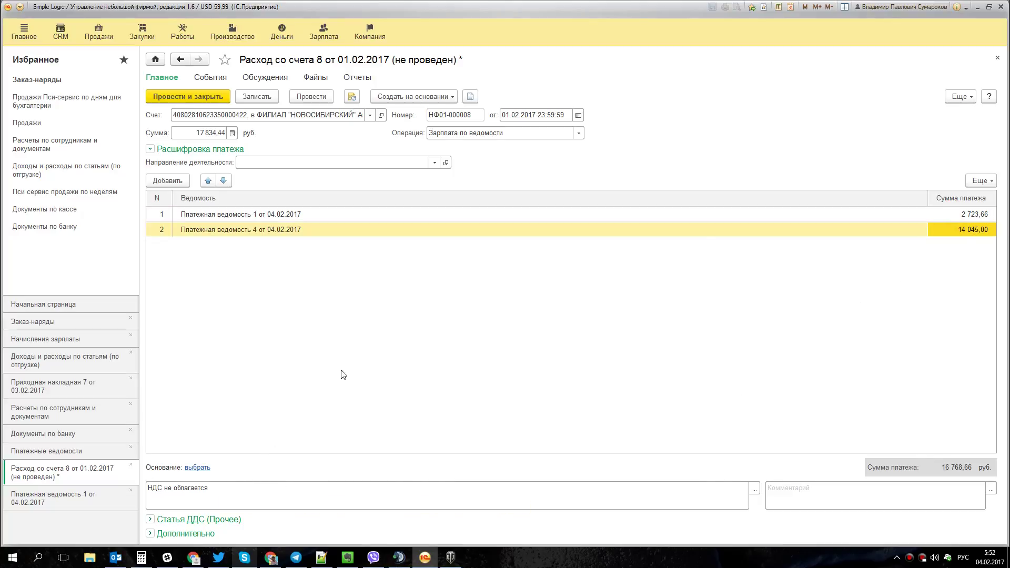
Set bank expense 8's business direction to Простая логика and try to post the document.
{"action": "left_click", "coordinate": [434, 162]}
{"action": "left_click", "coordinate": [272, 179]}
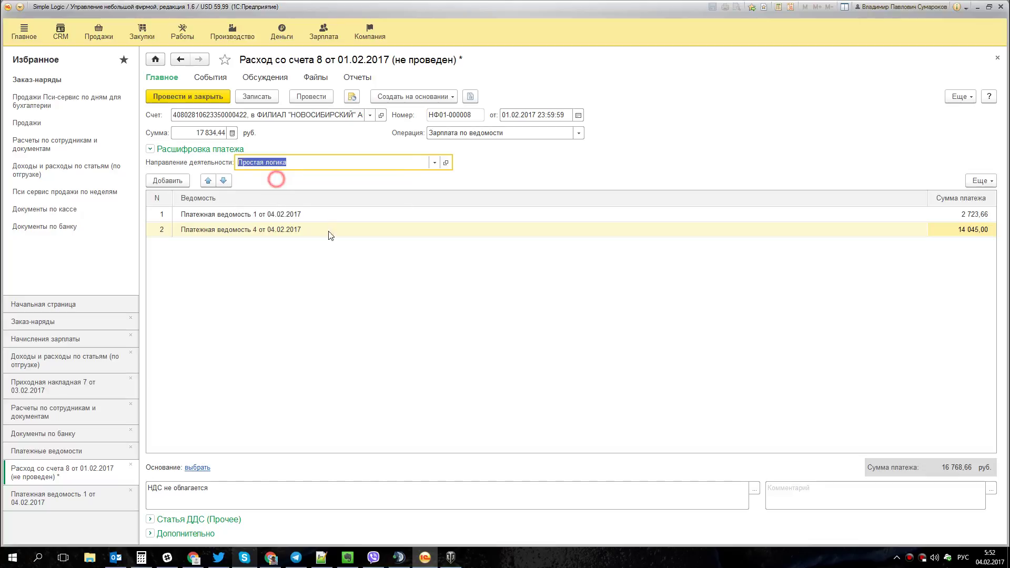
{"action": "left_click", "coordinate": [273, 319]}
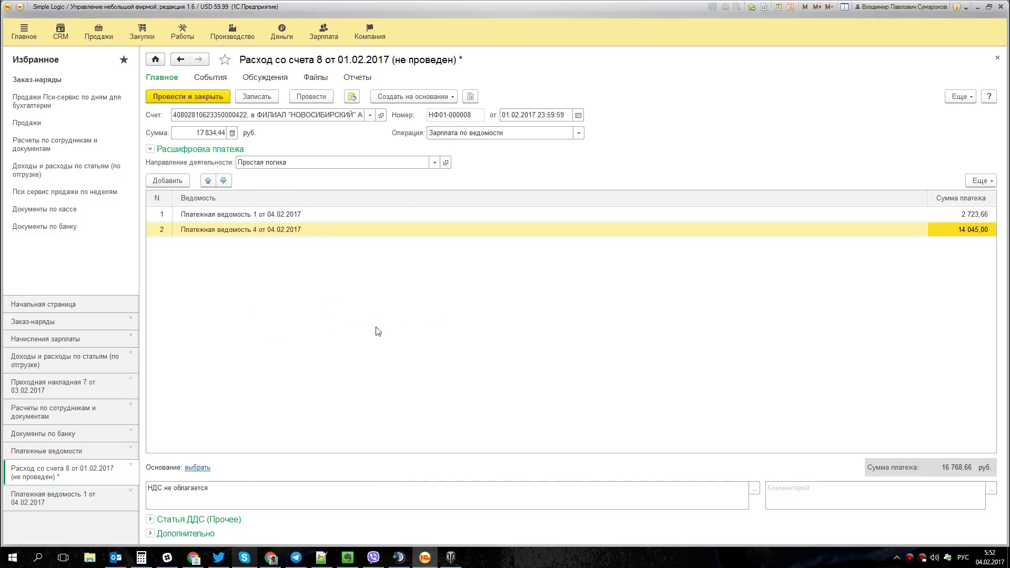
{"action": "left_click", "coordinate": [311, 97]}
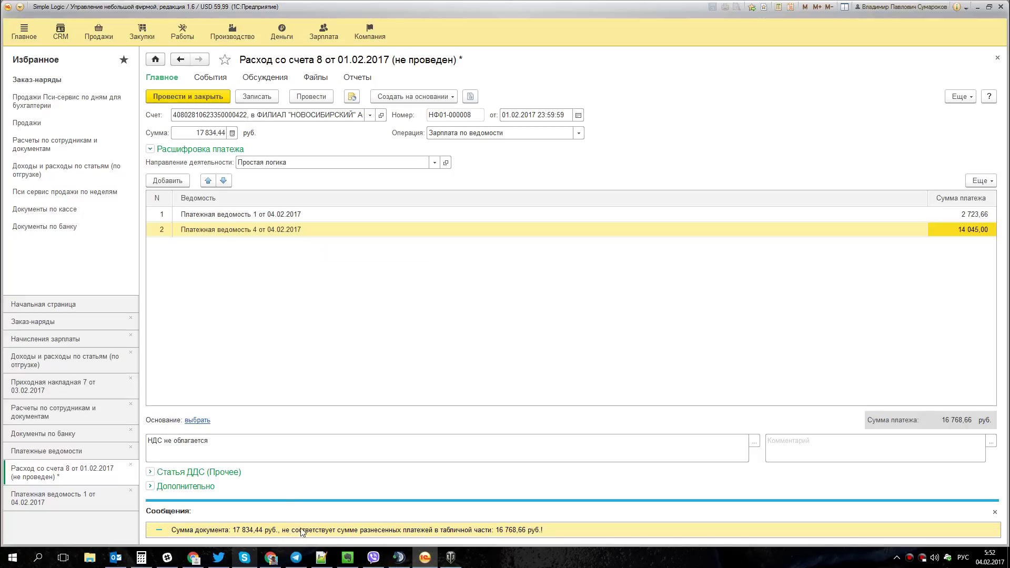
Review the posting message, expense 8's additional details and the payment amounts of both statement rows.
{"action": "left_click", "coordinate": [519, 532]}
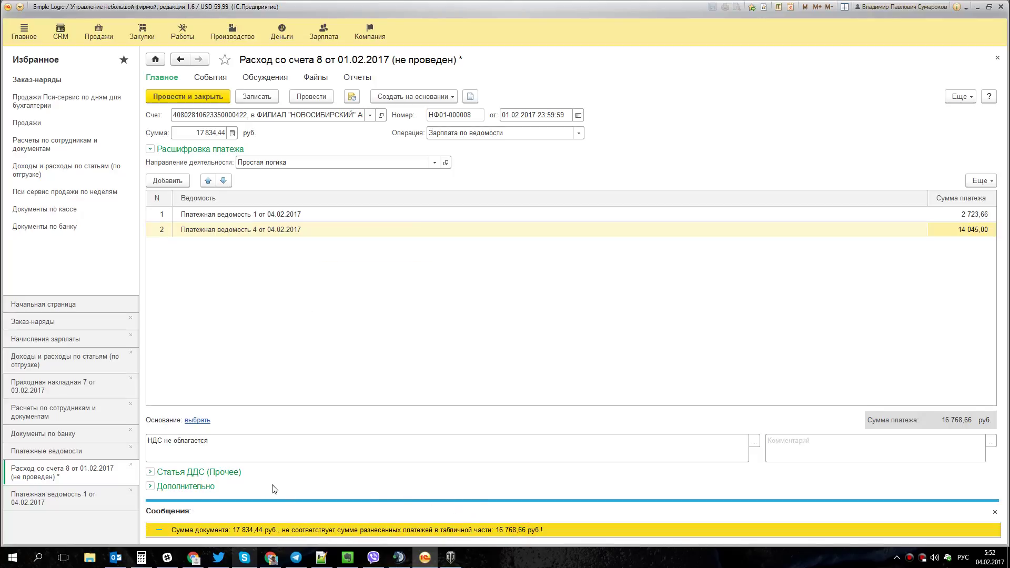
{"action": "left_click", "coordinate": [150, 486]}
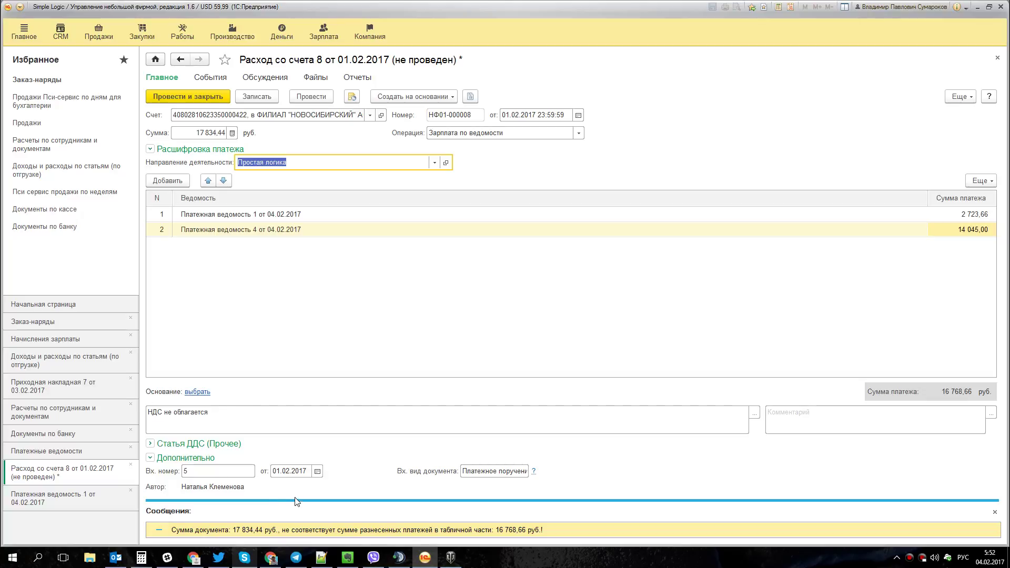
{"action": "left_click", "coordinate": [151, 459]}
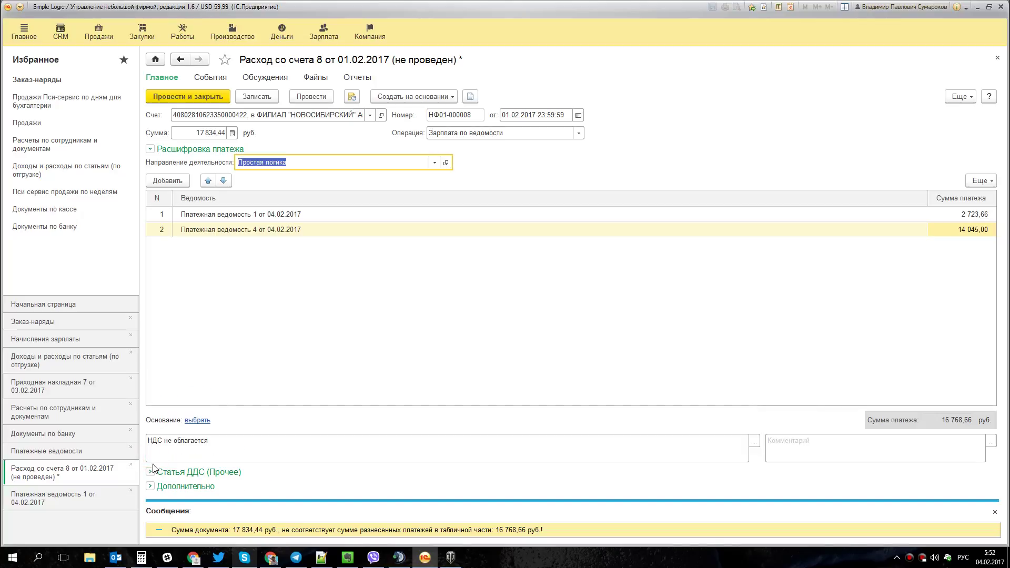
{"action": "left_click", "coordinate": [150, 457]}
{"action": "left_click", "coordinate": [150, 456]}
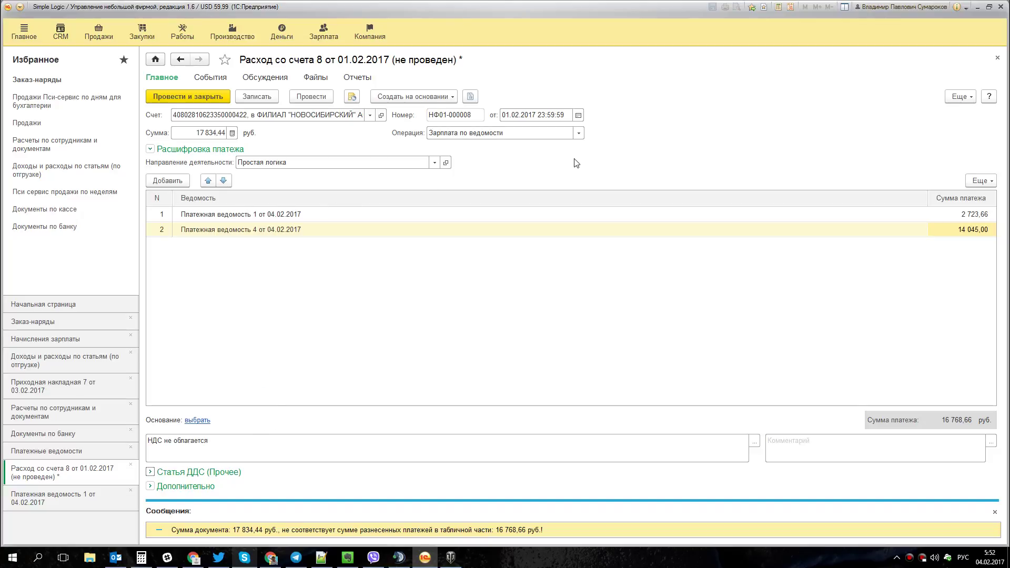
{"action": "left_click", "coordinate": [976, 214]}
{"action": "left_click", "coordinate": [974, 230]}
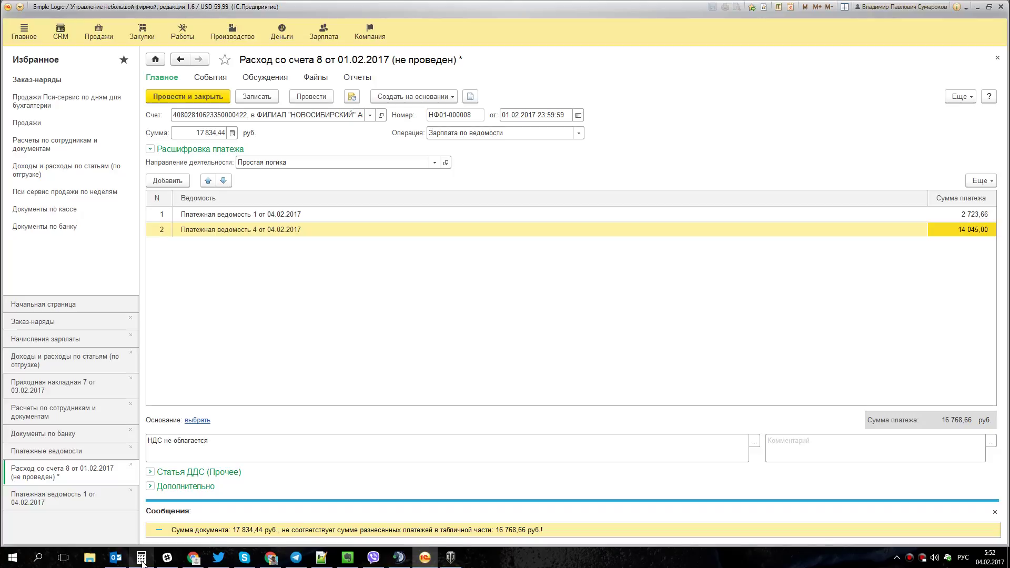
Compare the February 2017 entries in the payroll statements list and USD statement НФ01-000001 with bank expense 8.
{"action": "left_click", "coordinate": [52, 498]}
{"action": "left_click", "coordinate": [54, 470]}
{"action": "left_click", "coordinate": [58, 452]}
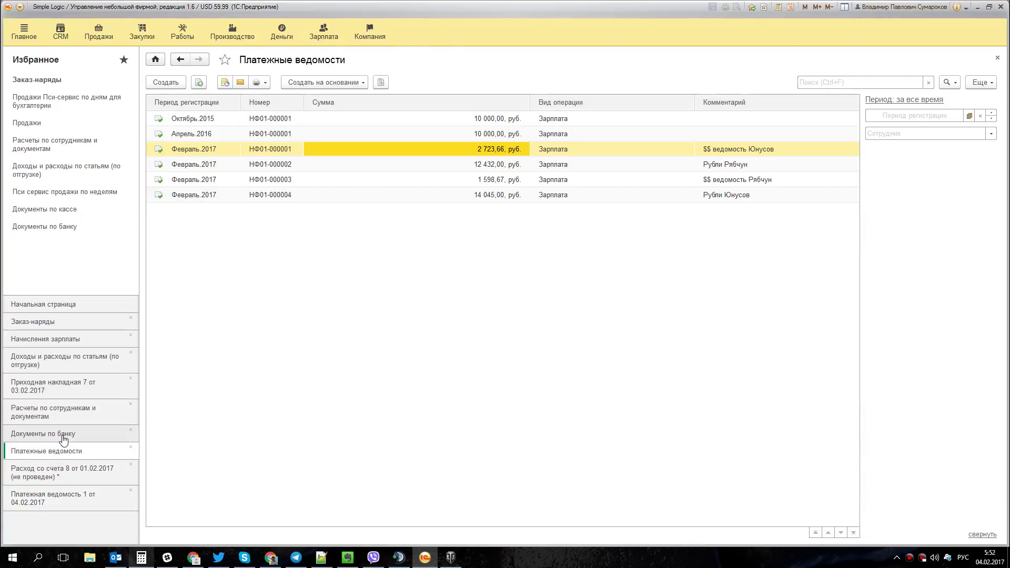
{"action": "left_click", "coordinate": [360, 163]}
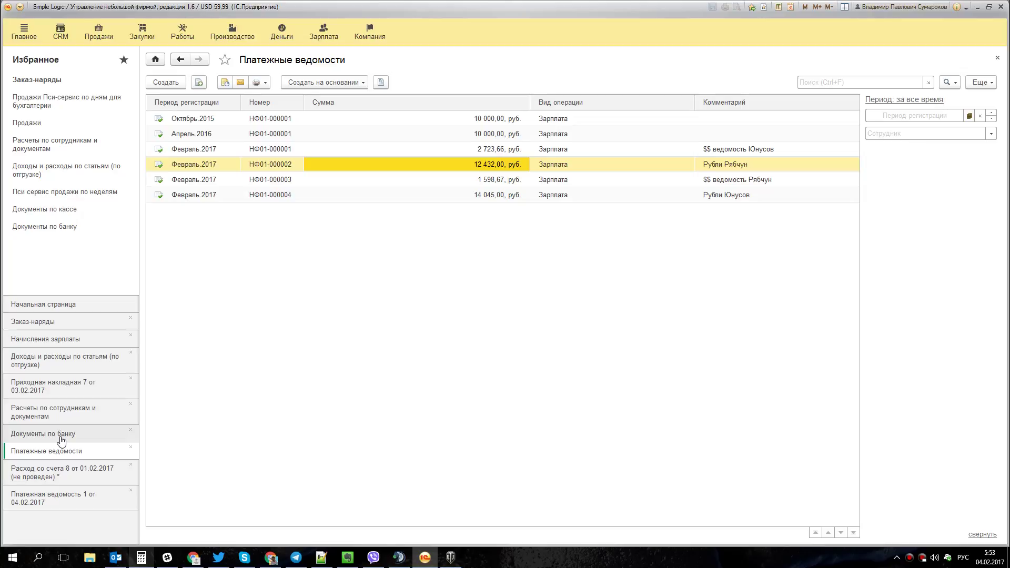
{"action": "left_click", "coordinate": [182, 196]}
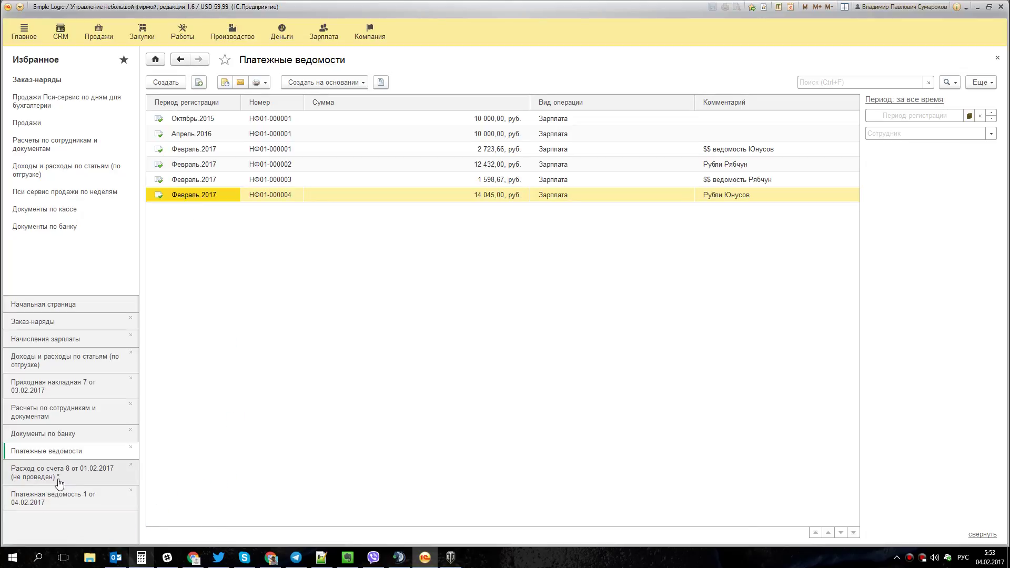
{"action": "left_click", "coordinate": [61, 501]}
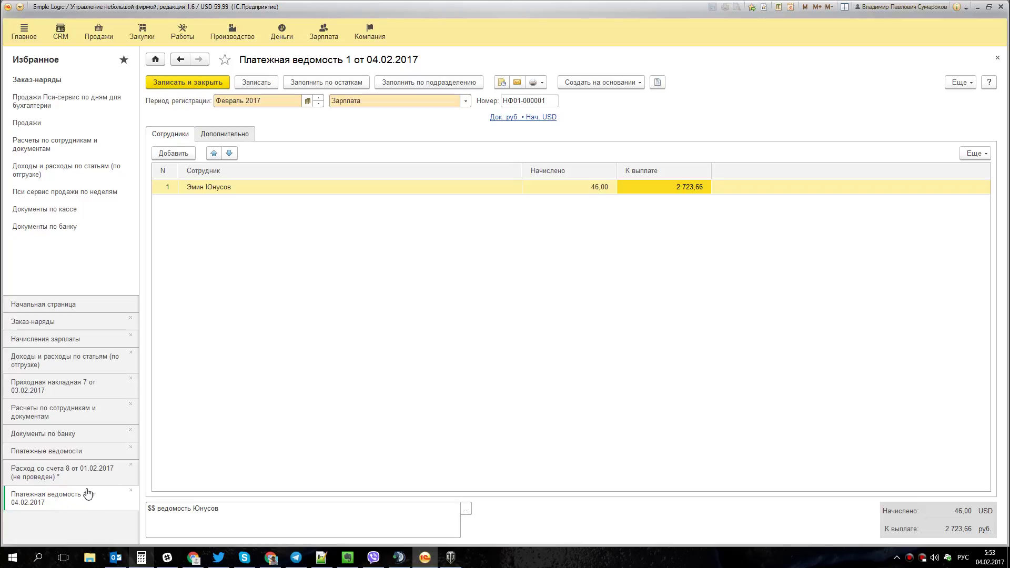
{"action": "left_click", "coordinate": [56, 475]}
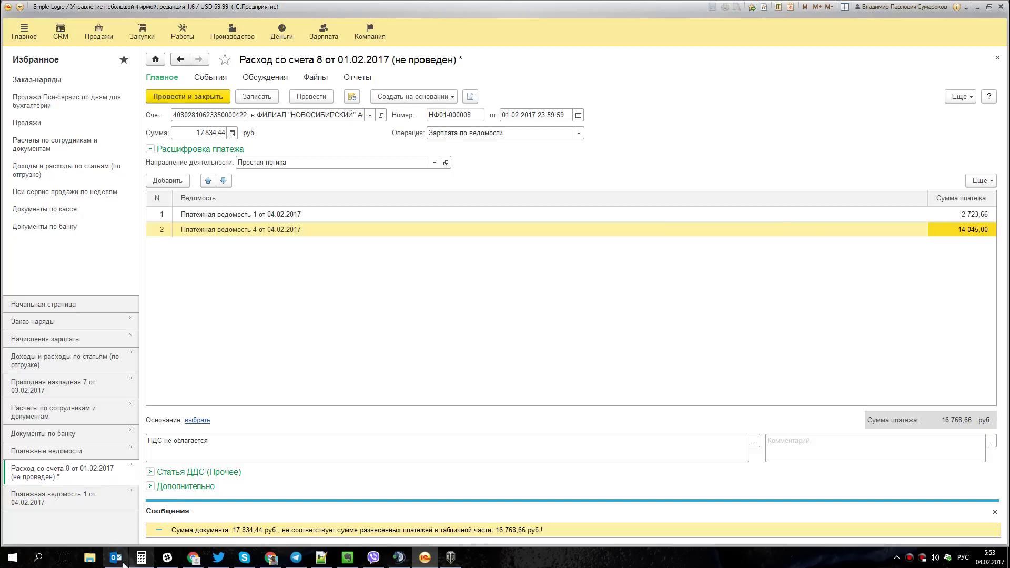
In Calculator, subtract the ruble statement amount 14045 from expense 8's total of 17 834,44.
{"action": "left_click", "coordinate": [141, 557]}
{"action": "type", "text": "17 834,44"}
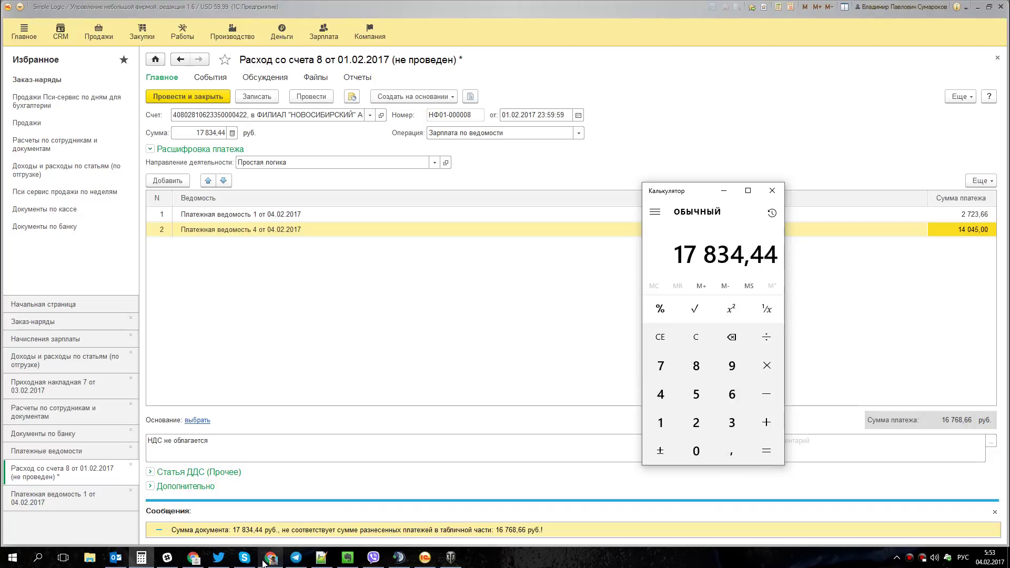
{"action": "key", "text": "minus"}
{"action": "type", "text": "14045"}
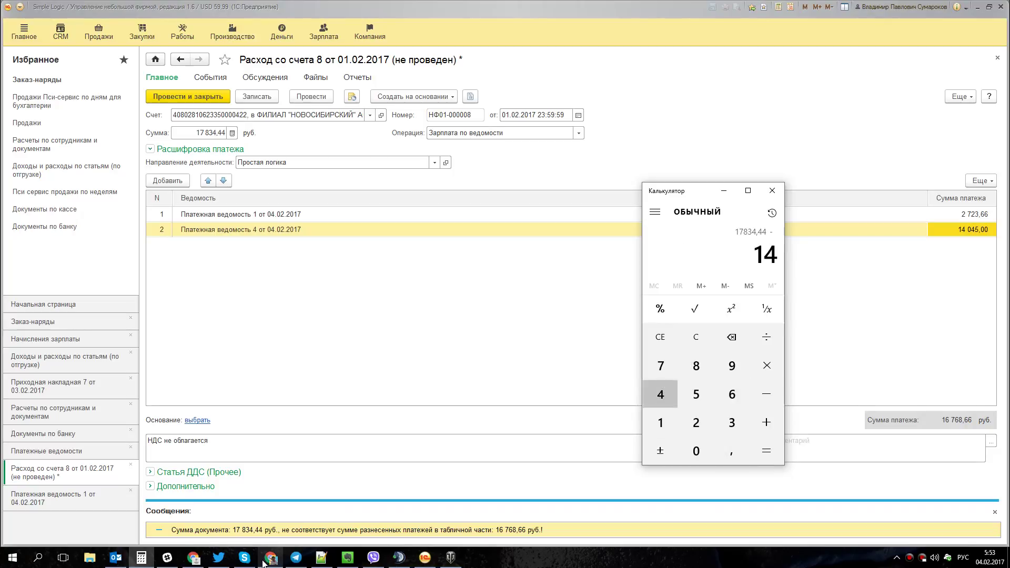
{"action": "key", "text": "Return"}
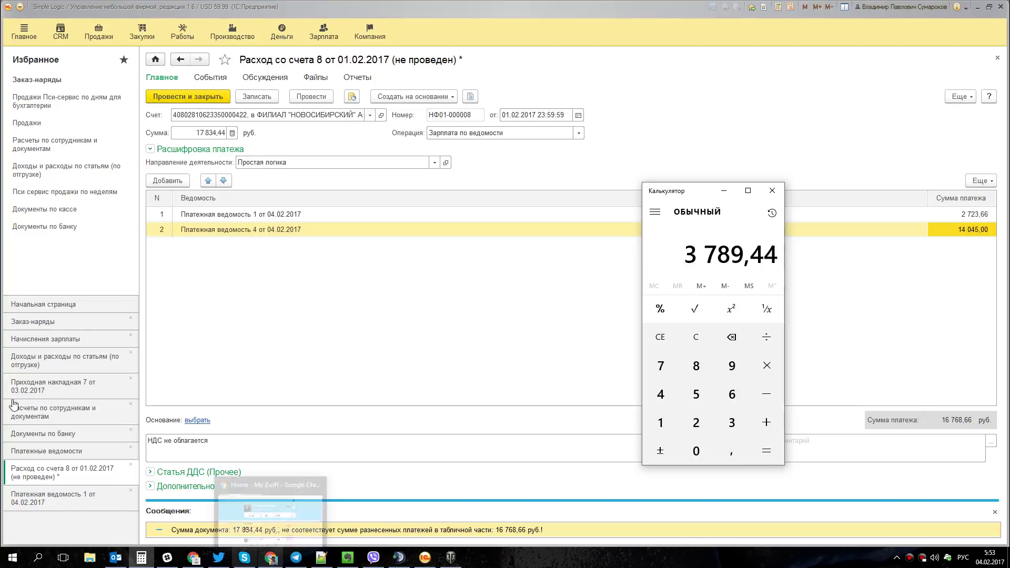
Look up the accrual exchange rate of USD statement НФ01-000001 and divide the calculated difference by 59,21.
{"action": "left_click", "coordinate": [86, 489]}
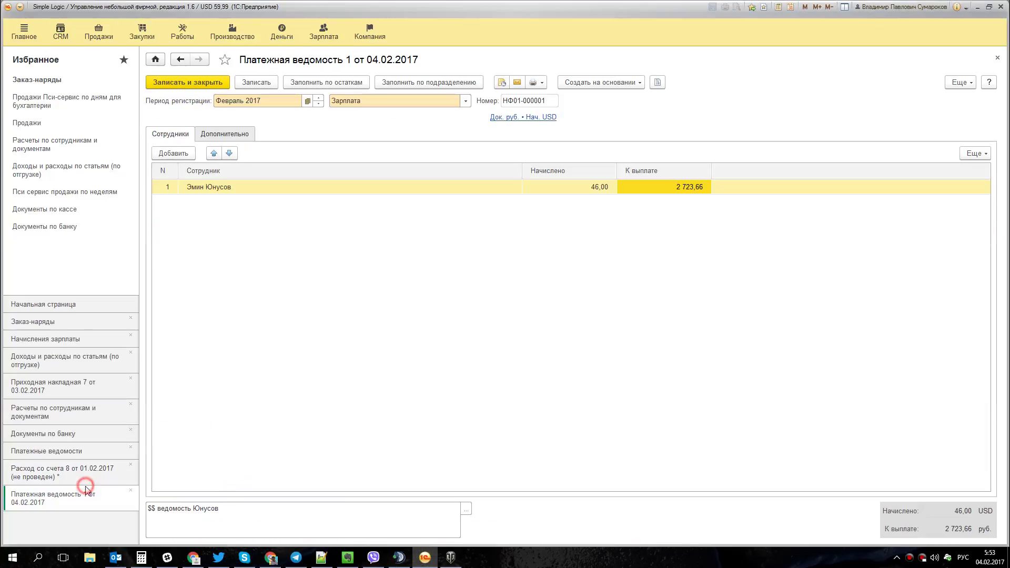
{"action": "left_click", "coordinate": [525, 117]}
{"action": "left_click", "coordinate": [142, 557]}
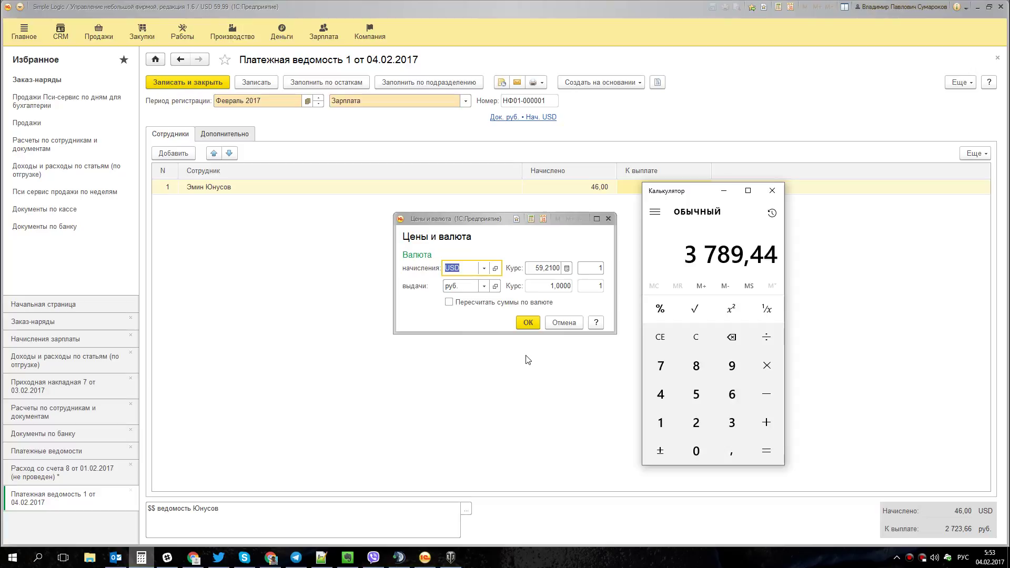
{"action": "key", "text": "slash"}
{"action": "type", "text": "59,21"}
{"action": "key", "text": "Return"}
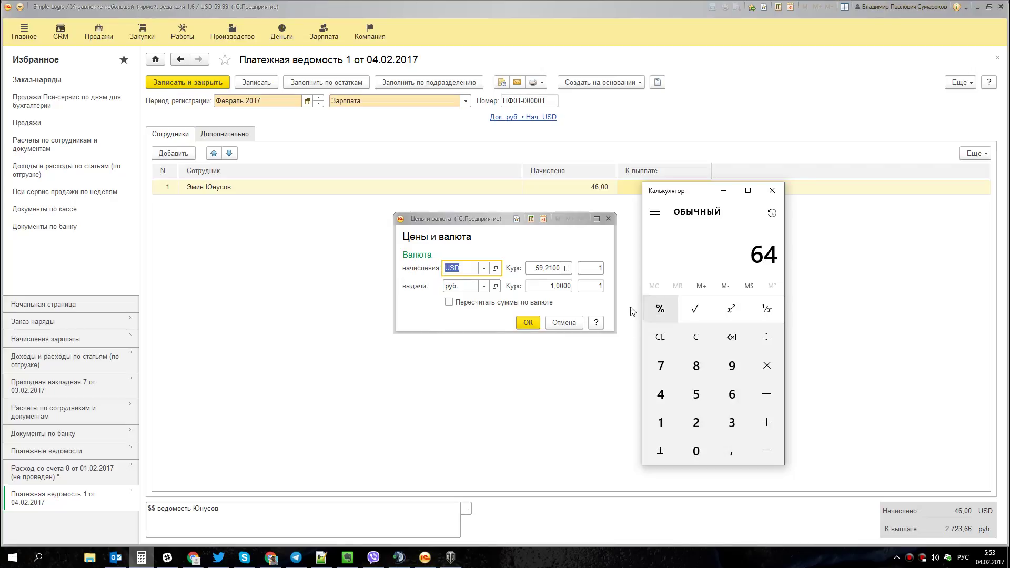
Set the accrued amount in USD statement НФ01-000001 to 64, and save and close the statement.
{"action": "left_click", "coordinate": [576, 188]}
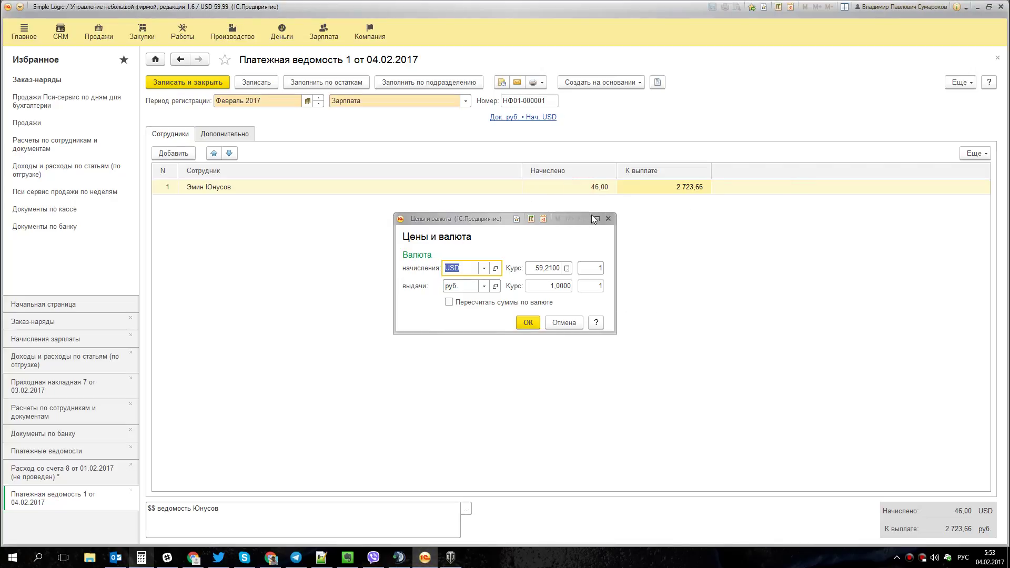
{"action": "left_click", "coordinate": [608, 219]}
{"action": "double_click", "coordinate": [592, 188]}
{"action": "type", "text": "64"}
{"action": "key", "text": "Return"}
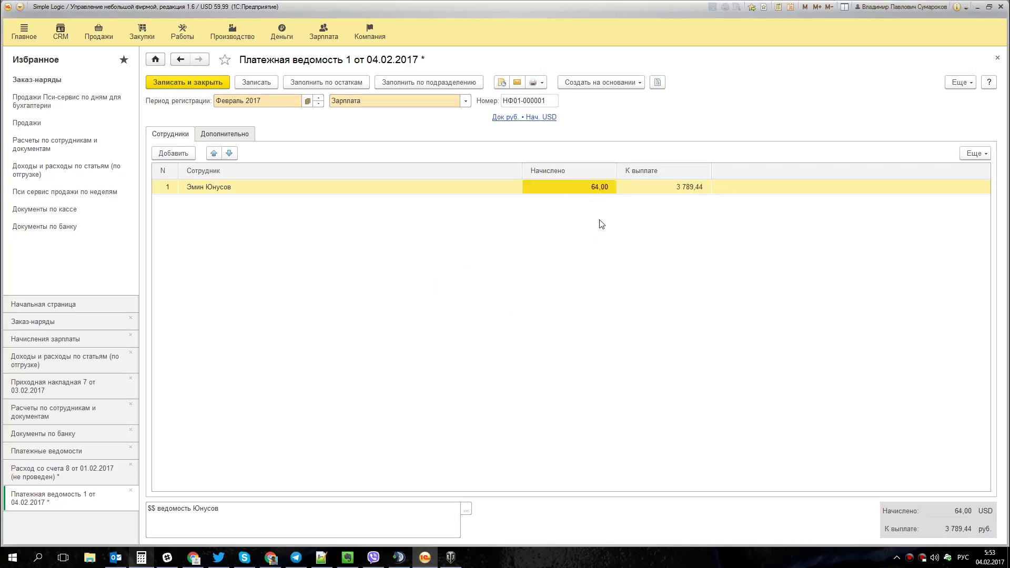
{"action": "left_click", "coordinate": [215, 82]}
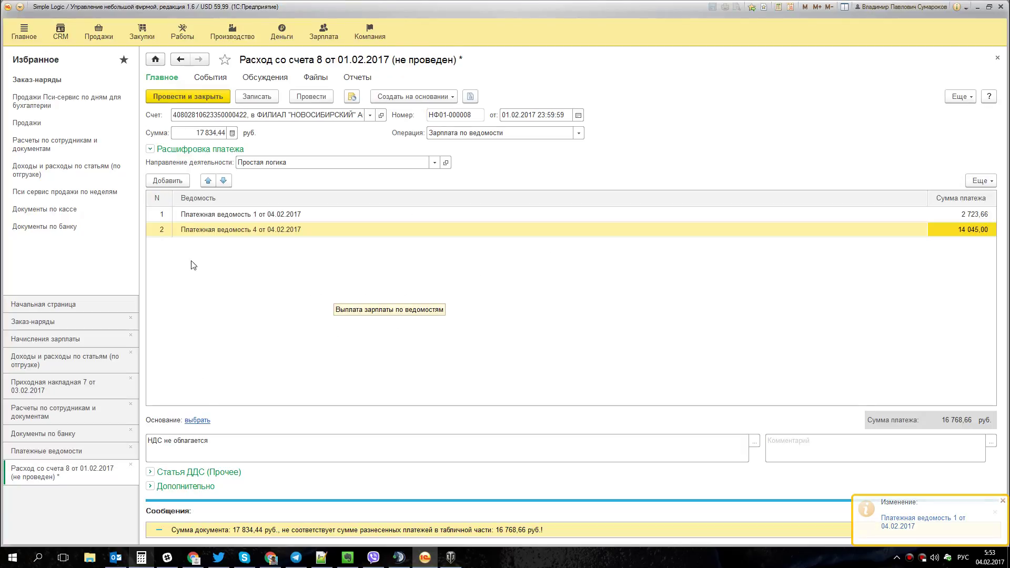
Reselect February 2017 statement НФ01-000001 in expense 8's first row to refresh its payment amount, and post and close the expense.
{"action": "double_click", "coordinate": [302, 215]}
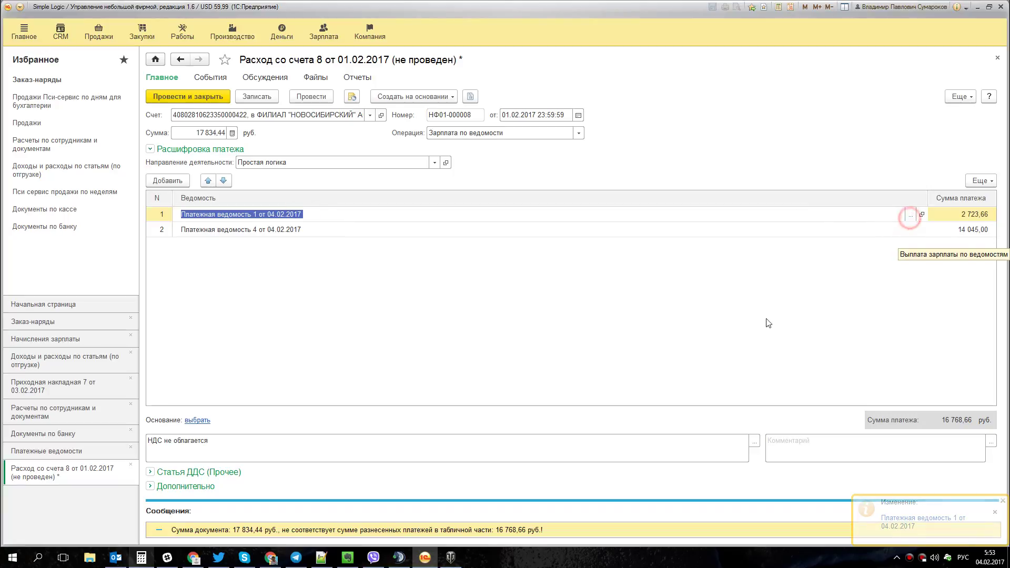
{"action": "left_click", "coordinate": [911, 214]}
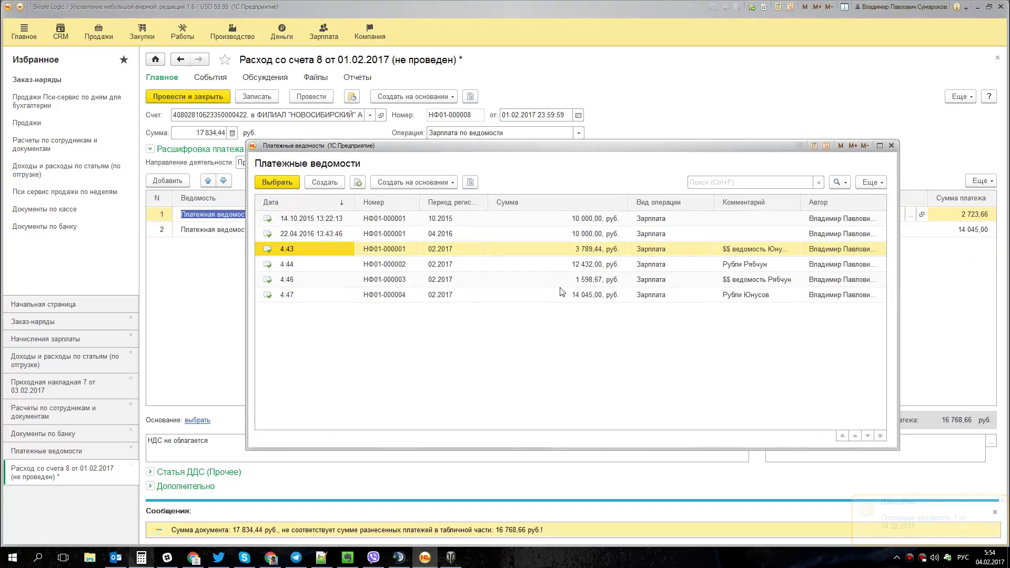
{"action": "double_click", "coordinate": [596, 250]}
{"action": "left_click", "coordinate": [574, 316]}
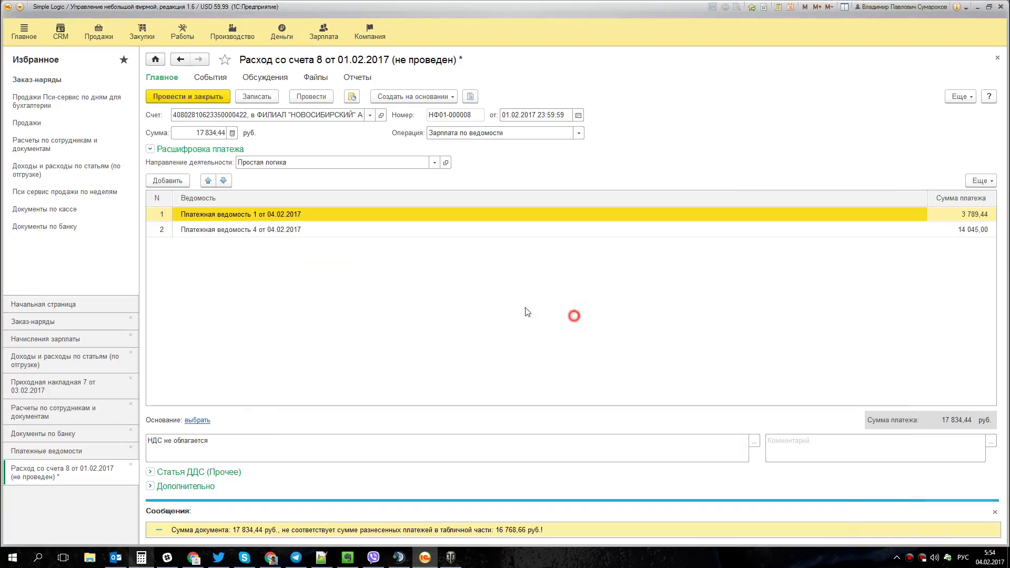
{"action": "left_click", "coordinate": [209, 104]}
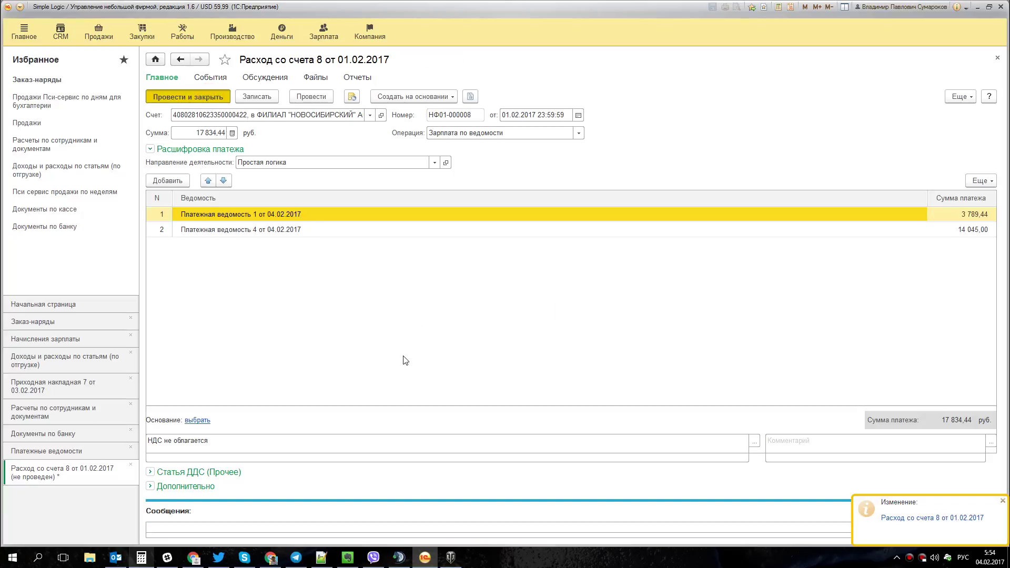
Refresh the employee settlements report and examine the USD accruals, payment and balance of the employee paid by expense 8.
{"action": "left_click", "coordinate": [67, 412]}
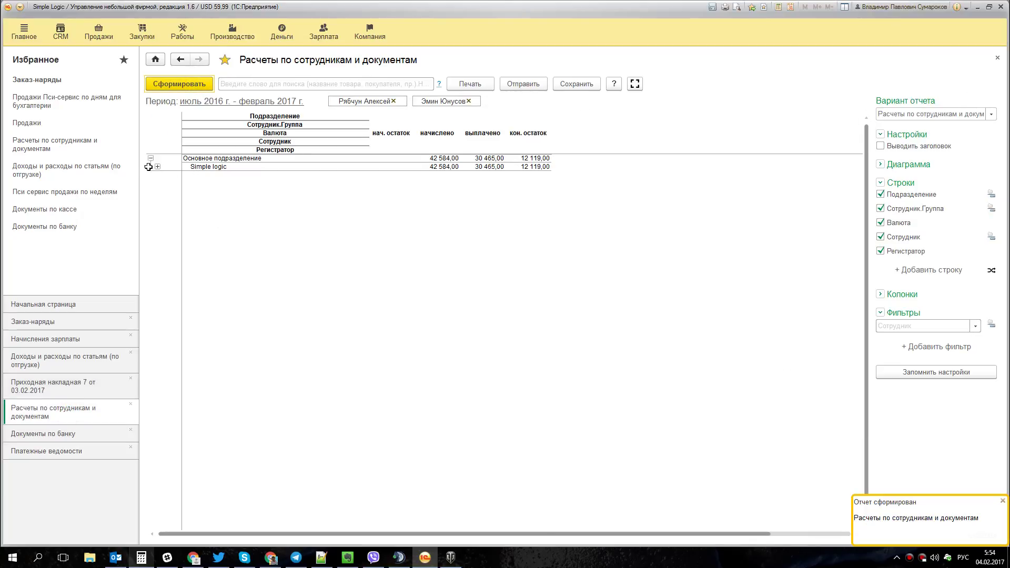
{"action": "left_click", "coordinate": [157, 166]}
{"action": "left_click", "coordinate": [164, 174]}
{"action": "left_click", "coordinate": [164, 200]}
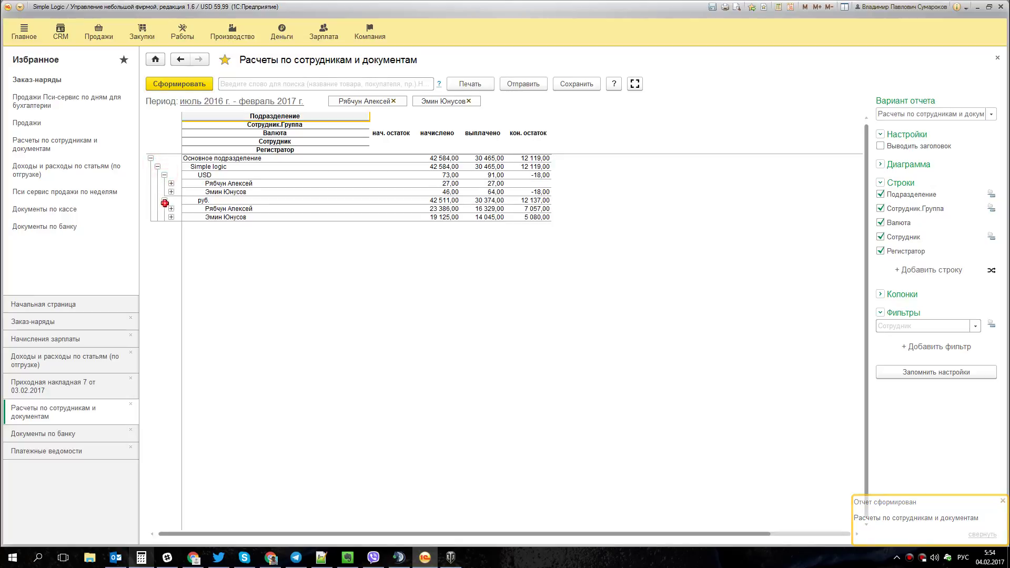
{"action": "left_click", "coordinate": [531, 192]}
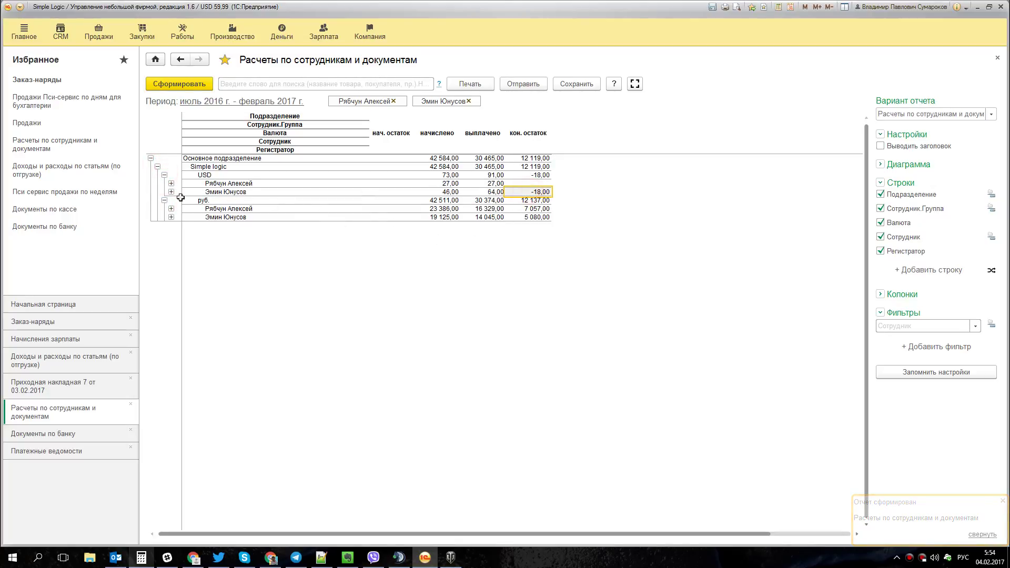
{"action": "left_click", "coordinate": [171, 192]}
{"action": "left_click_drag", "start_coordinate": [445, 209], "coordinate": [447, 218]}
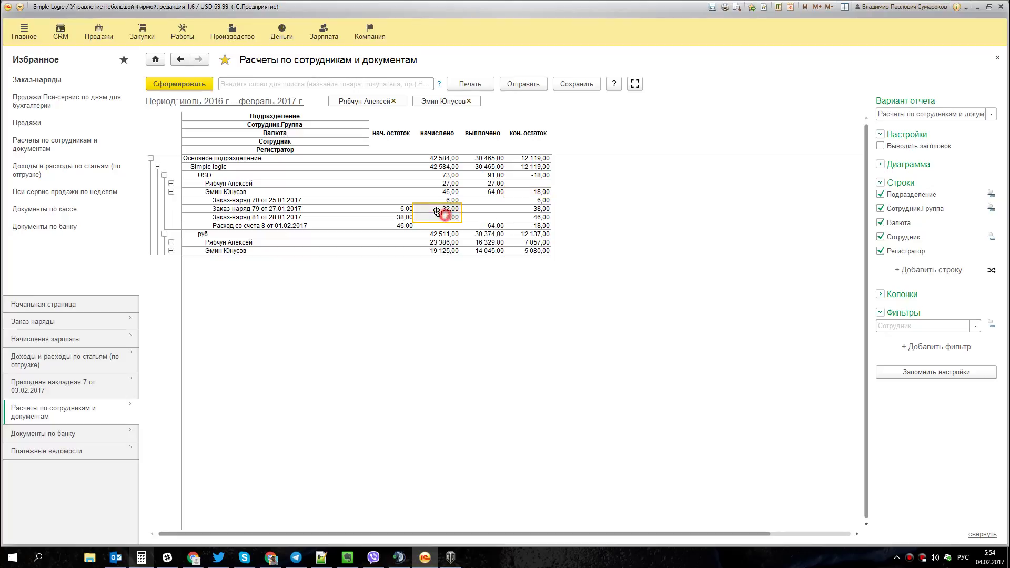
{"action": "left_click", "coordinate": [520, 223]}
{"action": "key", "text": "Left"}
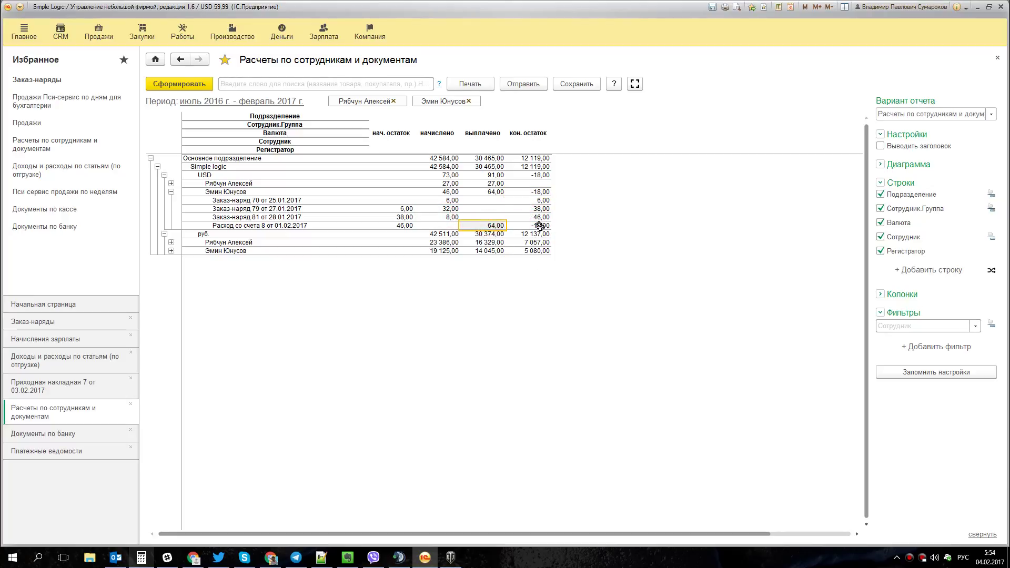
Expand the ruble settlements of both employees in the report and check their closing balances by document.
{"action": "left_click", "coordinate": [171, 251]}
{"action": "left_click", "coordinate": [529, 301]}
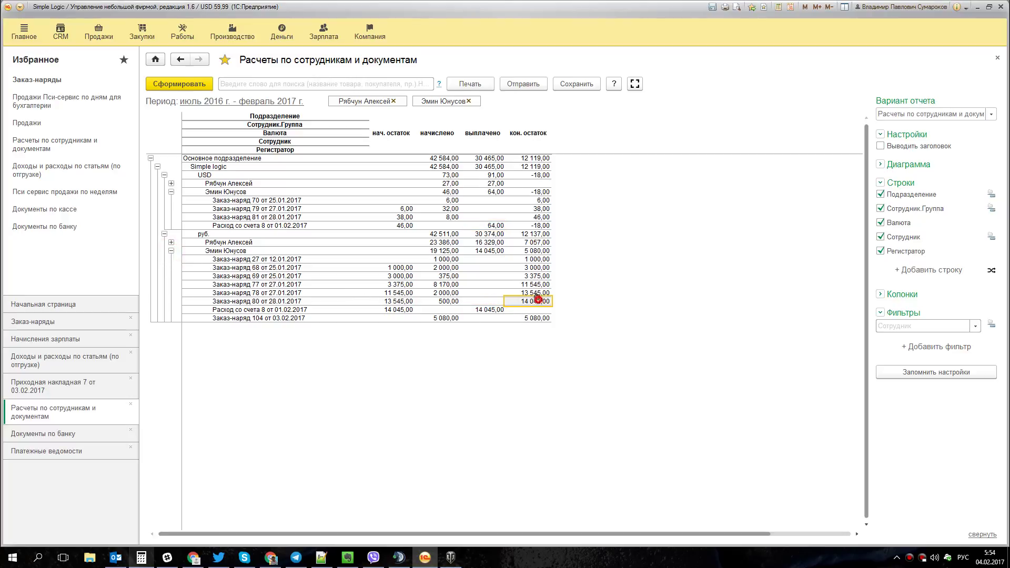
{"action": "left_click", "coordinate": [171, 242]}
{"action": "left_click", "coordinate": [536, 326]}
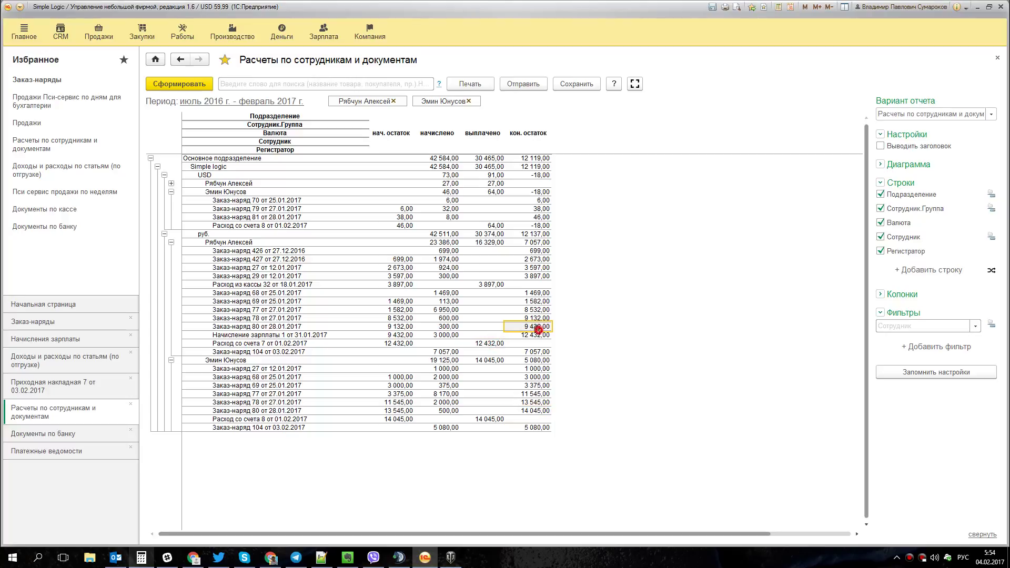